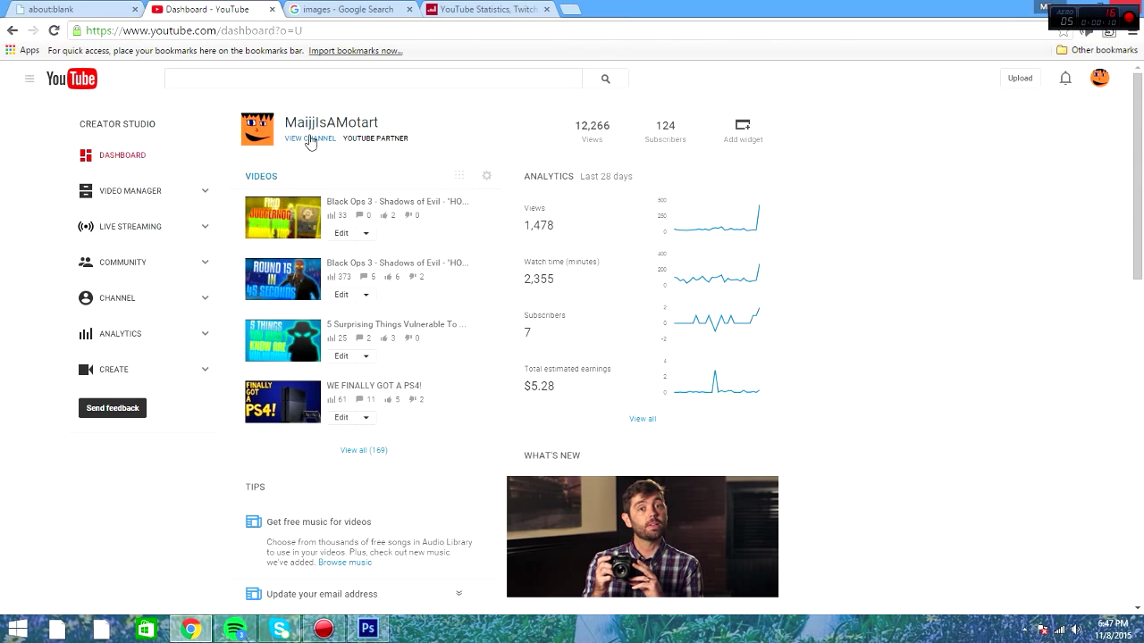
Step: Open the YouTube channel's Videos page to look at the thumbnails of its uploads
click(310, 139)
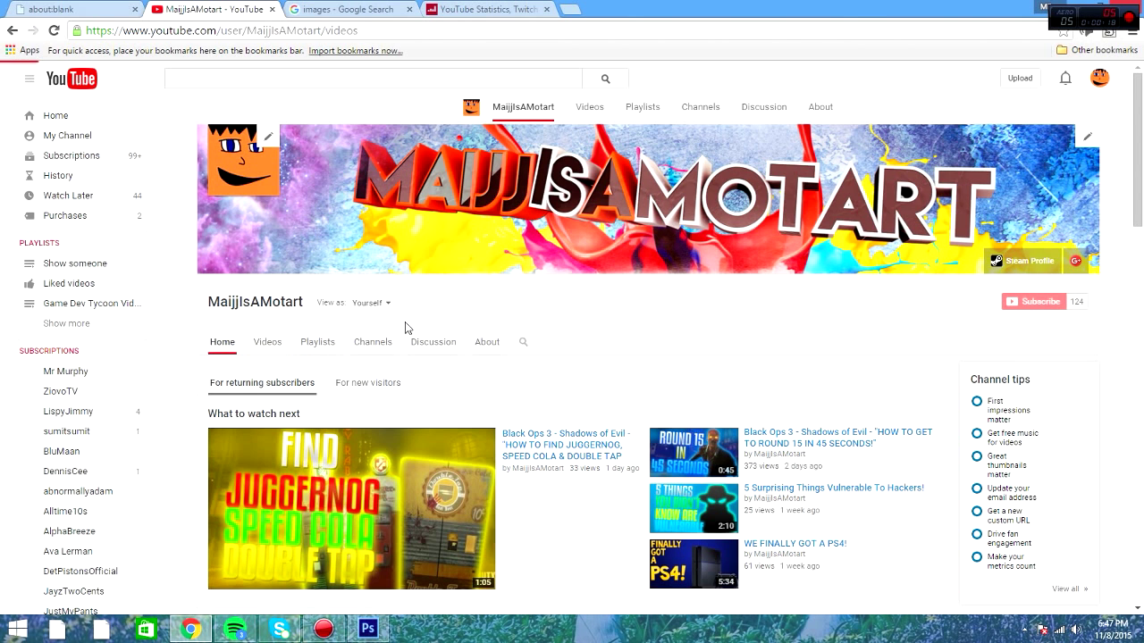
click(267, 343)
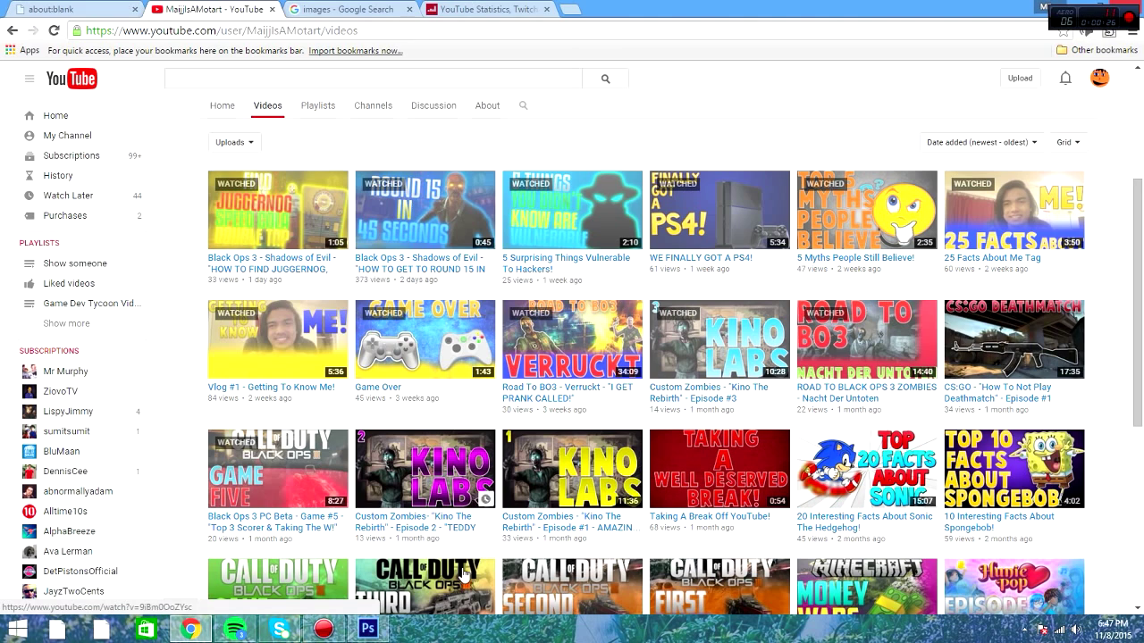
Step: Switch to Photoshop and open the settings for a new document
click(367, 628)
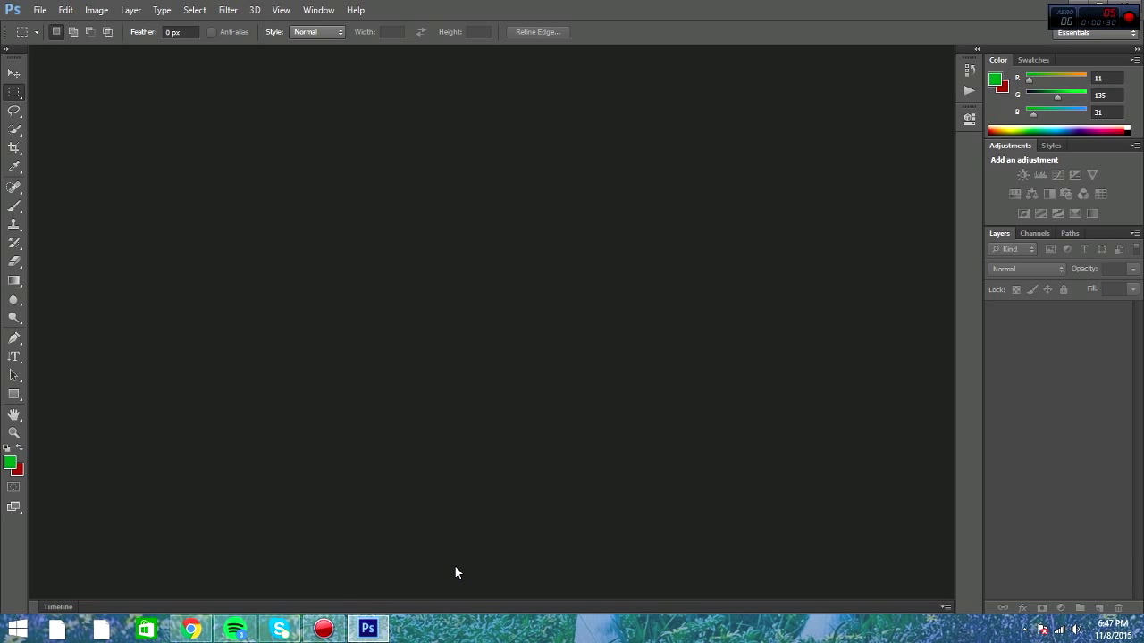
click(40, 10)
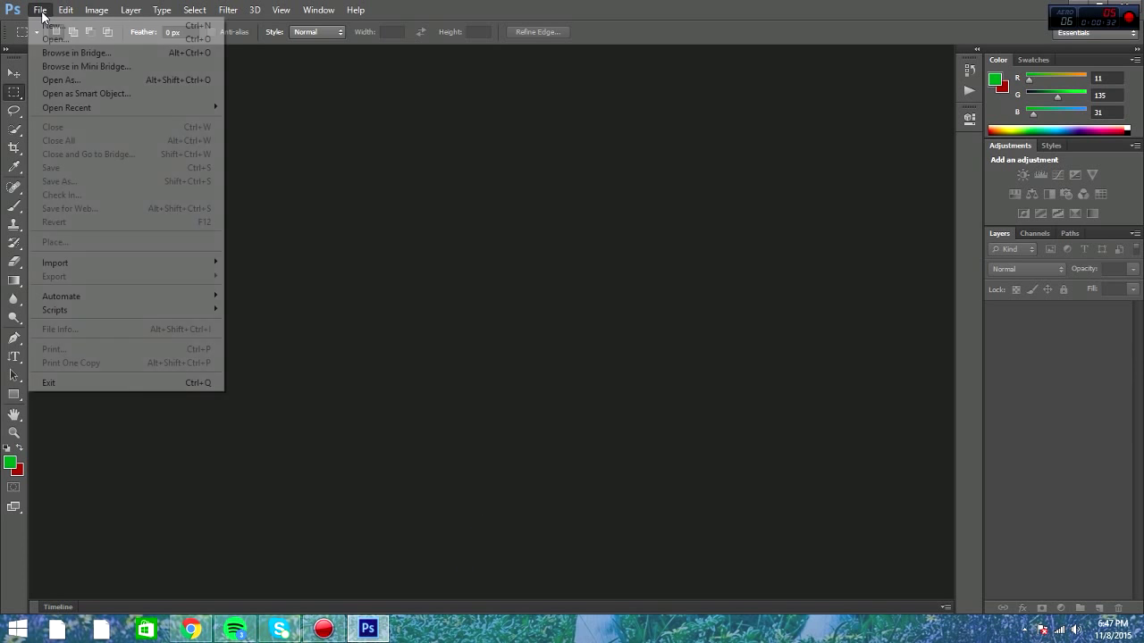
click(47, 24)
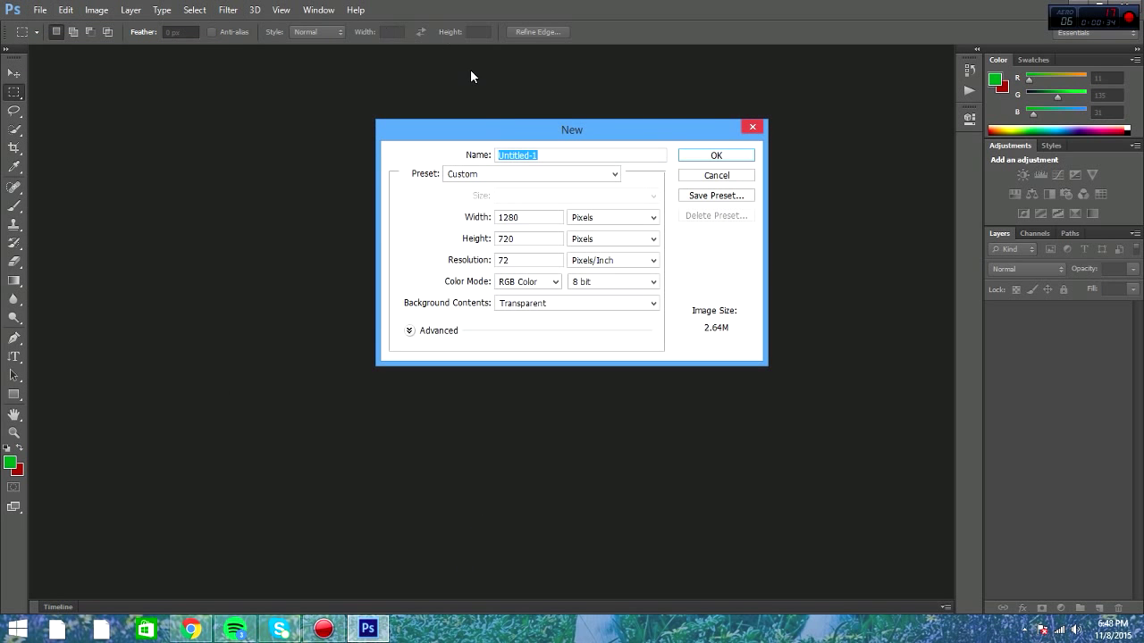
Step: Switch back to Chrome and return from the channel page to the Creator Studio dashboard
click(191, 628)
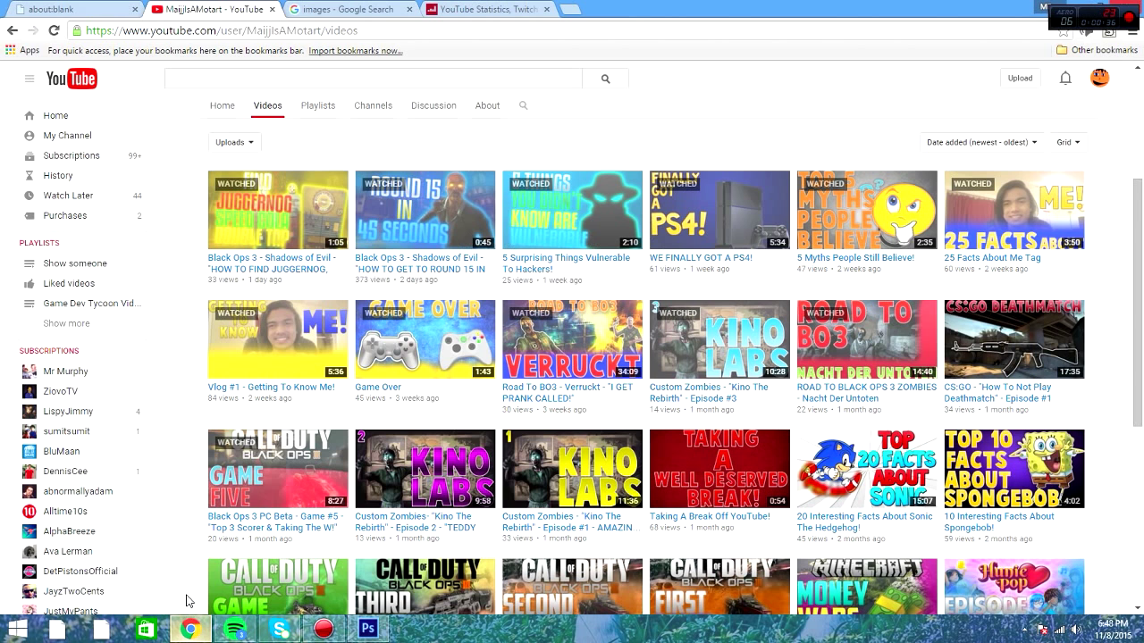
scroll(241, 527, up, 5)
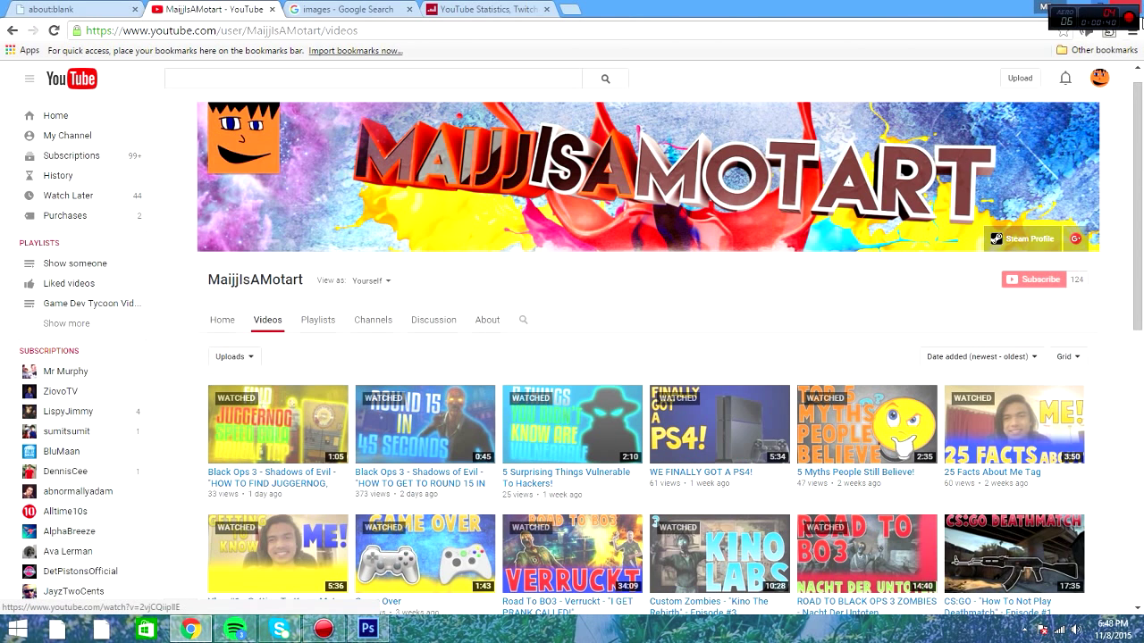
click(1098, 80)
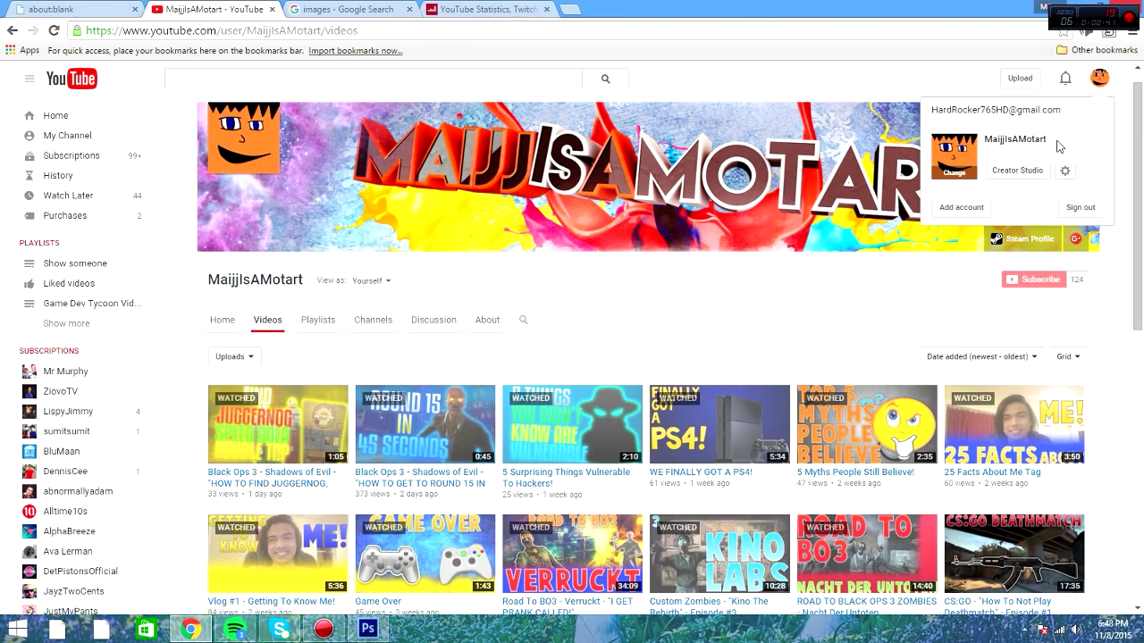
click(1025, 175)
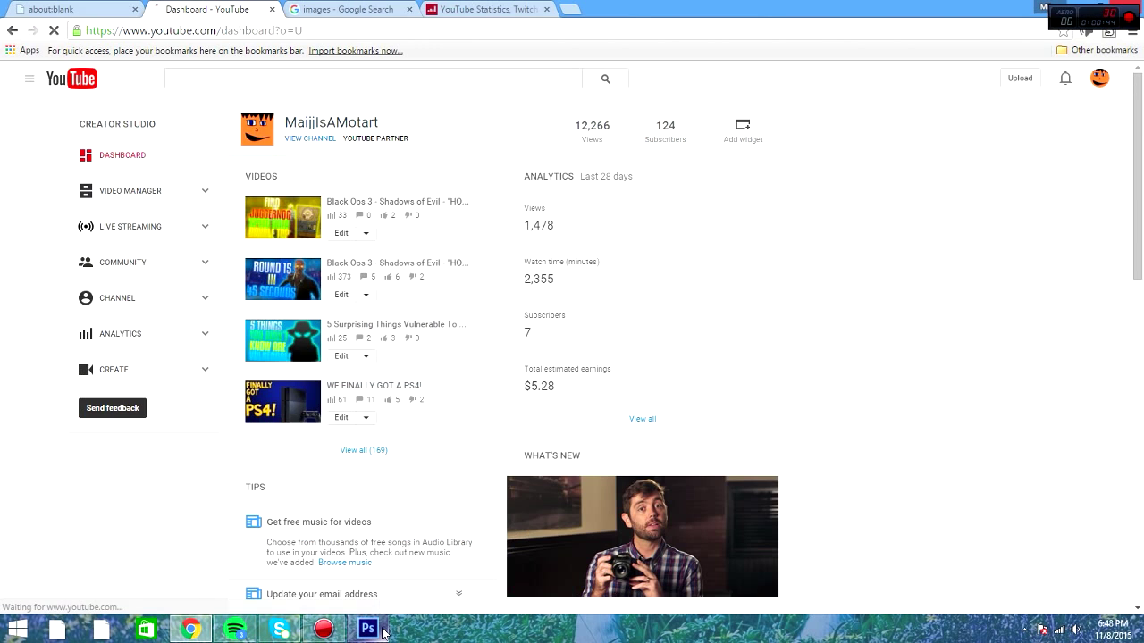
Step: Switch to Photoshop and create the 1280 × 720 pixel RGB document at 72 pixels/inch with Transparent background contents
click(379, 630)
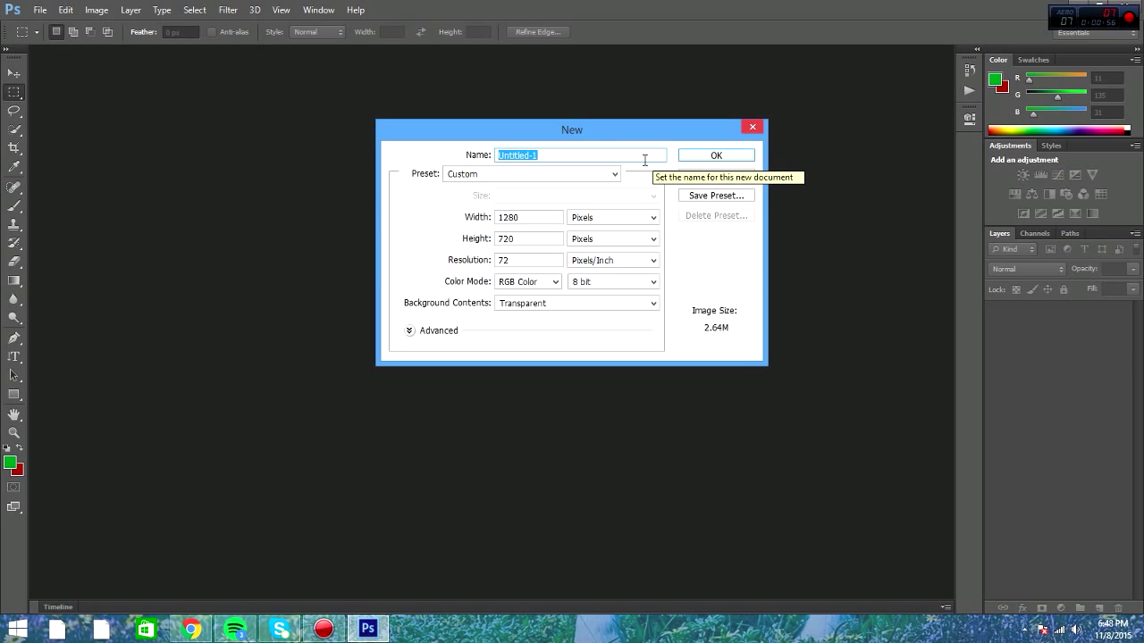
drag(608, 136, 640, 151)
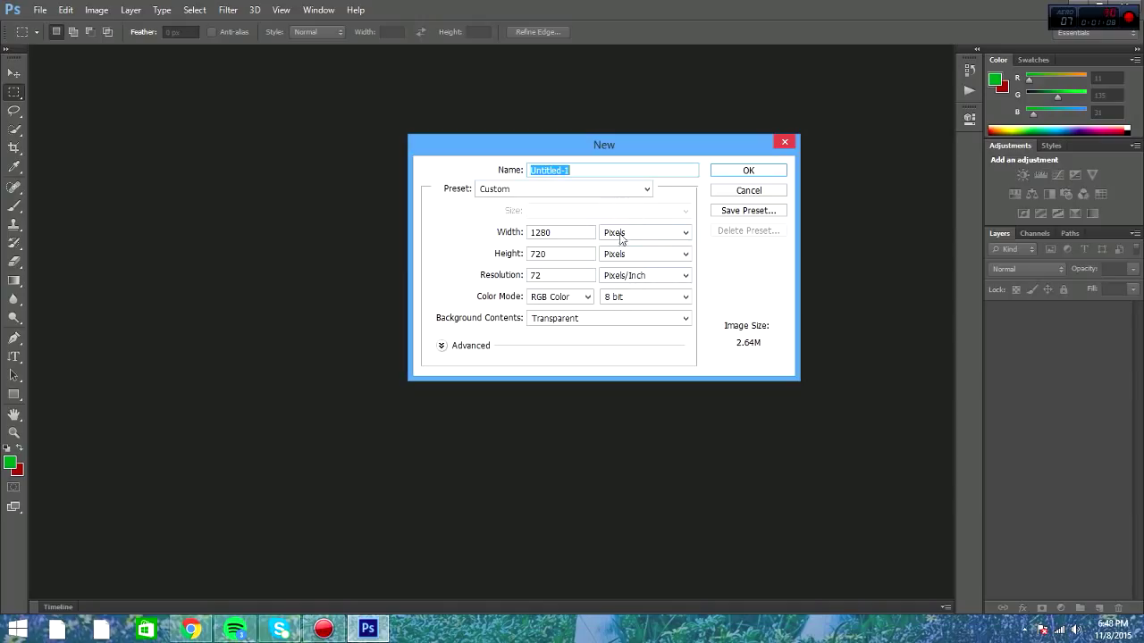
click(583, 322)
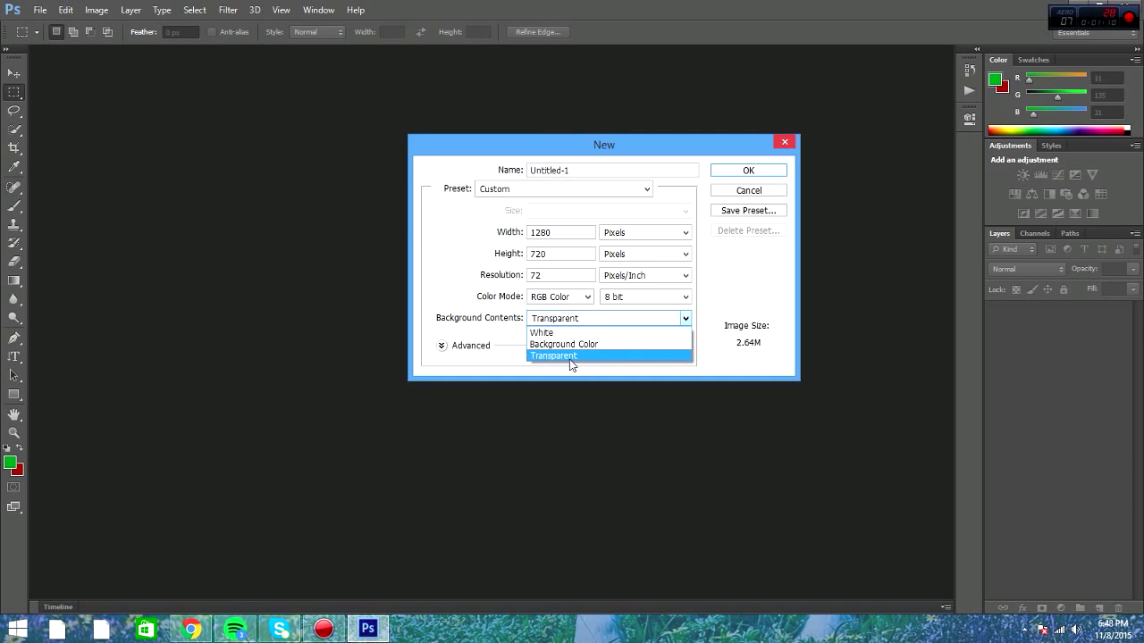
click(569, 354)
click(572, 323)
click(572, 332)
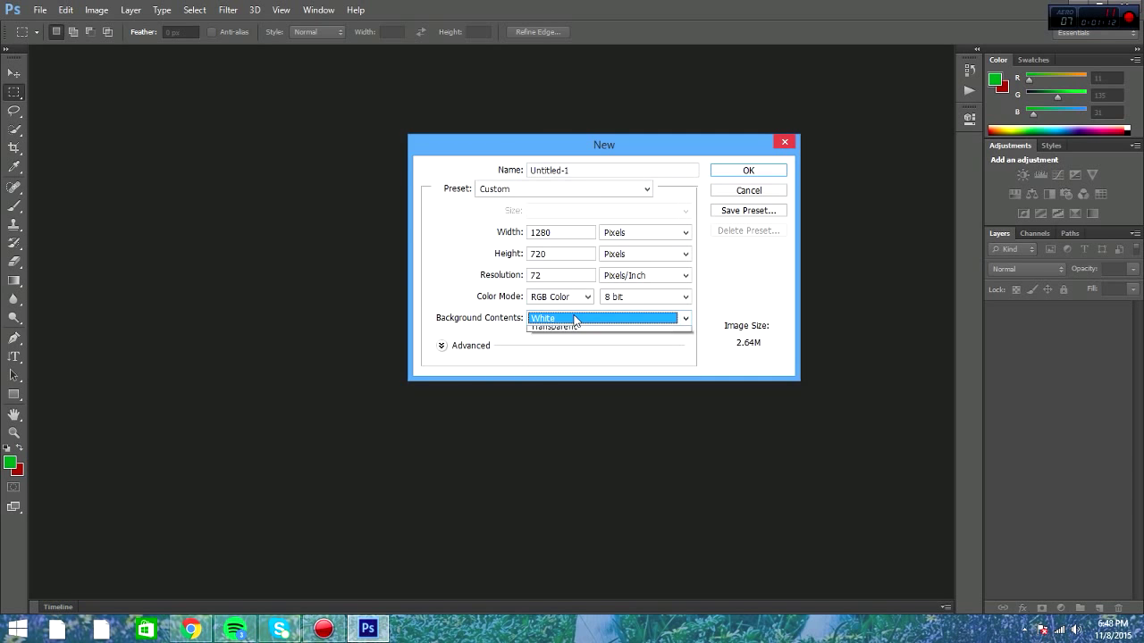
click(577, 319)
click(570, 357)
click(575, 322)
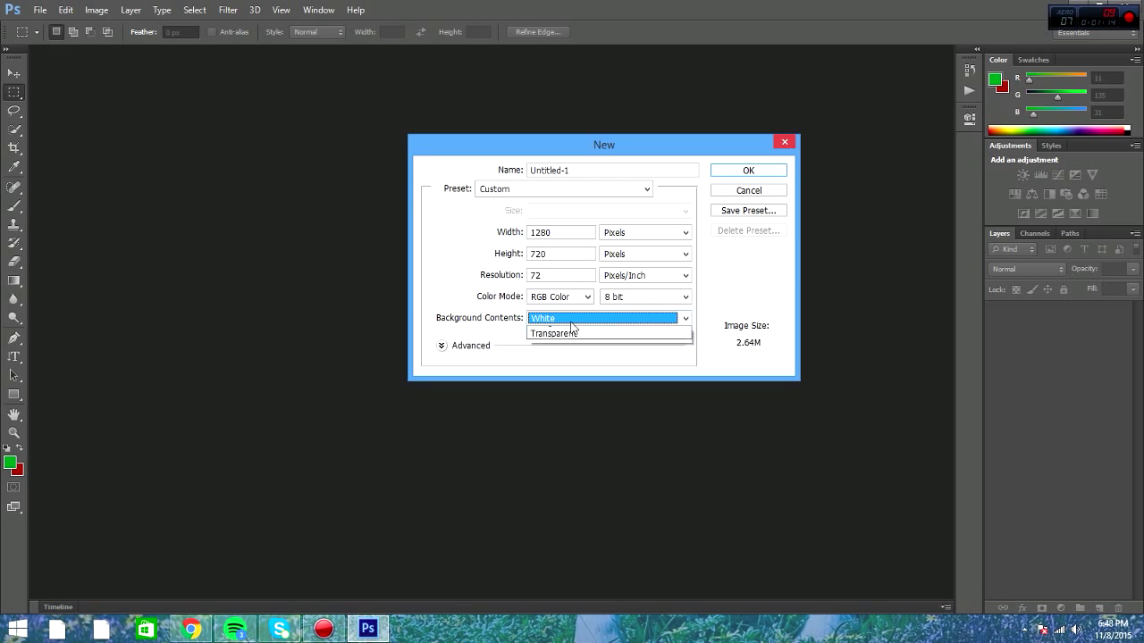
click(572, 354)
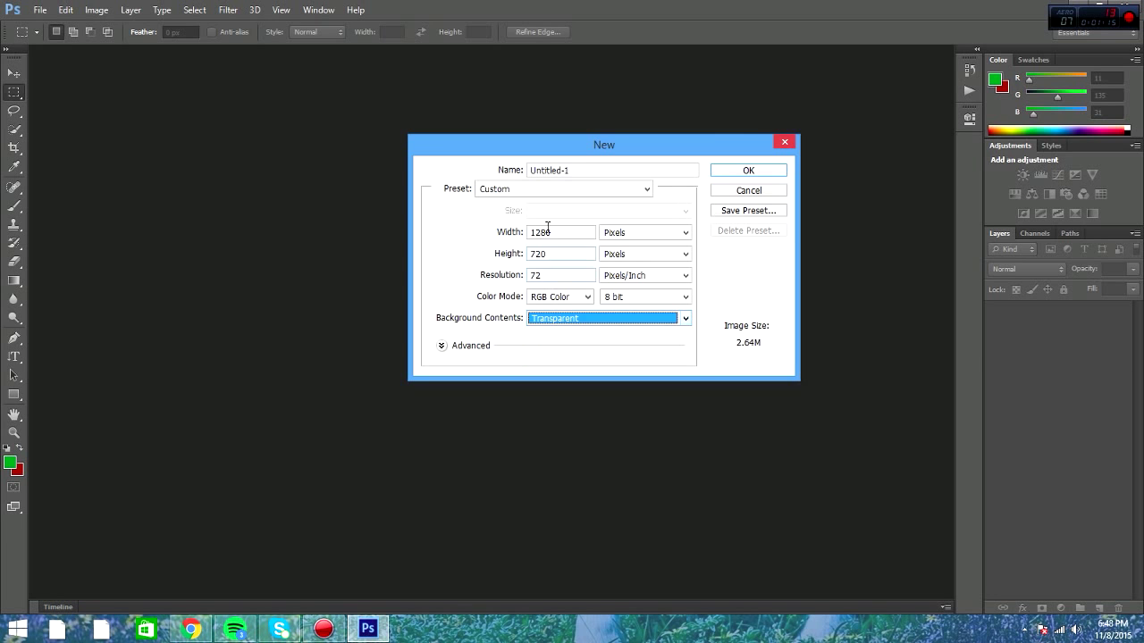
click(748, 166)
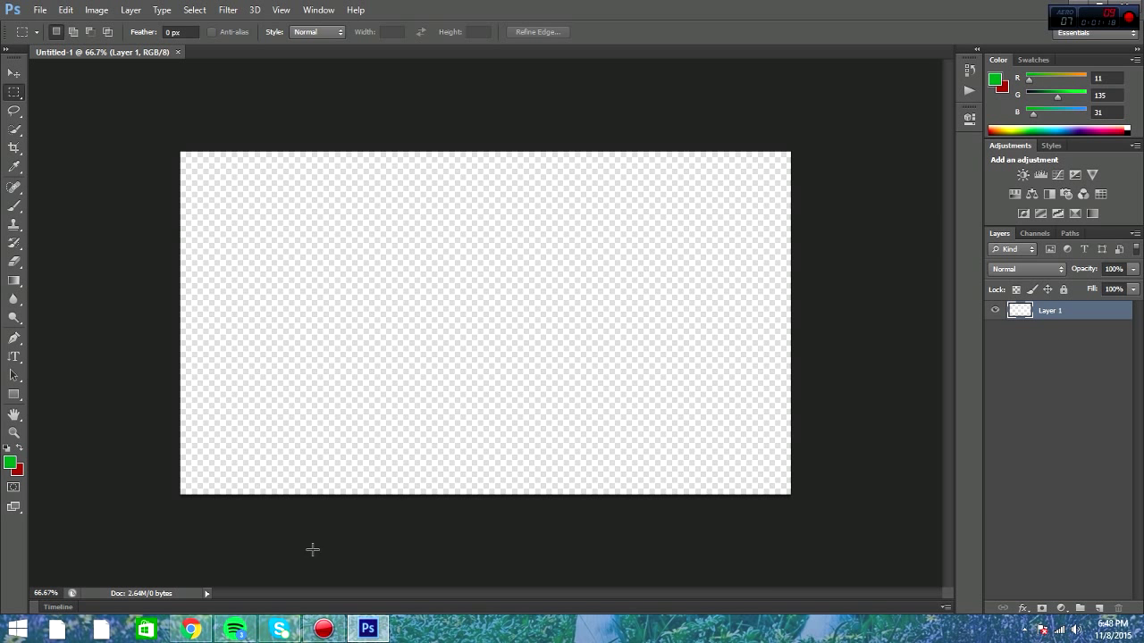
Step: Switch to Chrome and search Google Images for "Black Ops 3 campaign wallpaper"
click(193, 630)
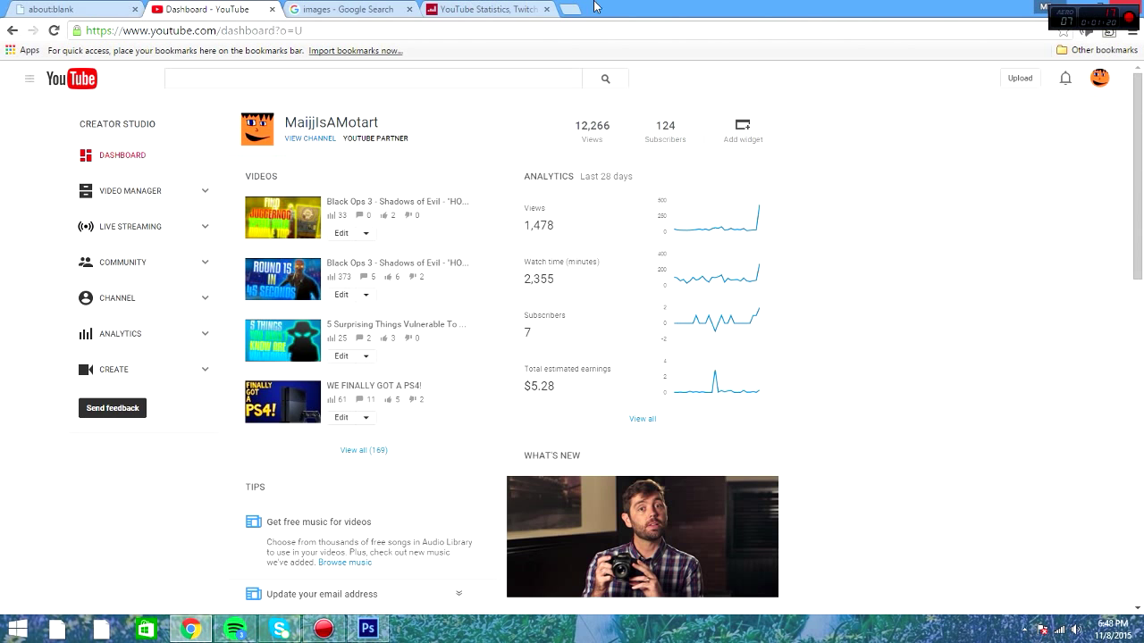
click(355, 8)
click(400, 75)
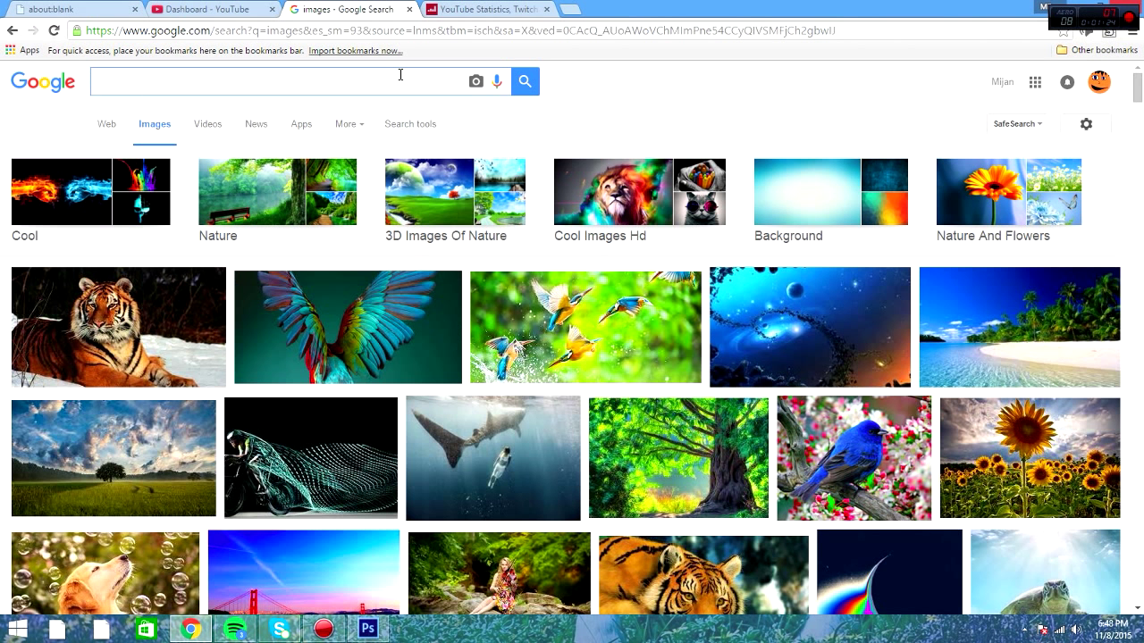
text(Bl)
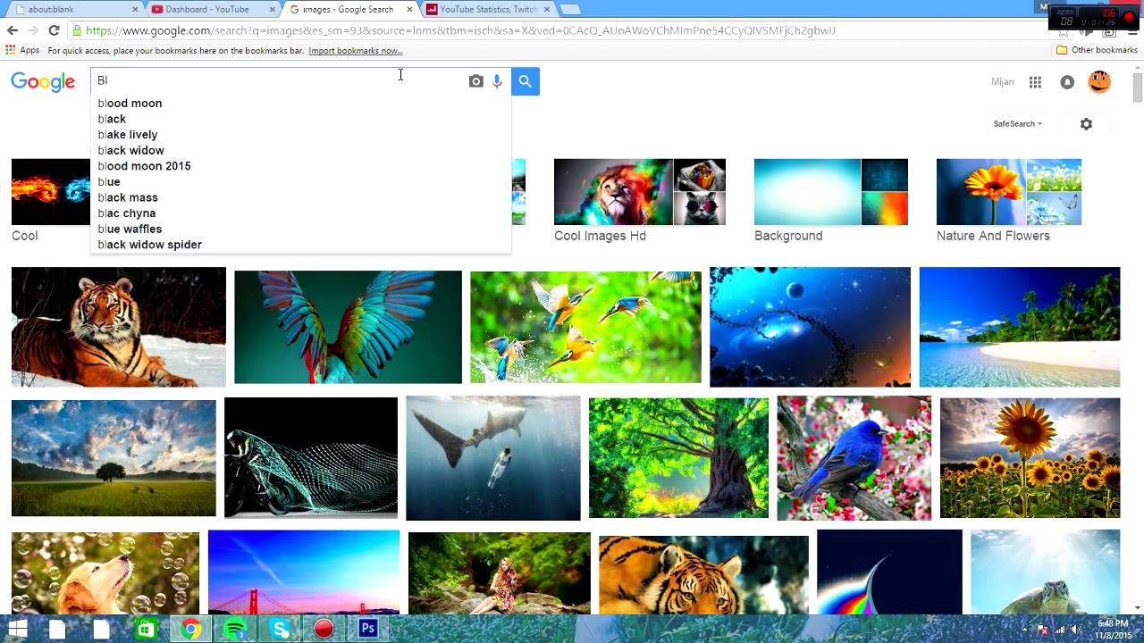
text(ack Ops )
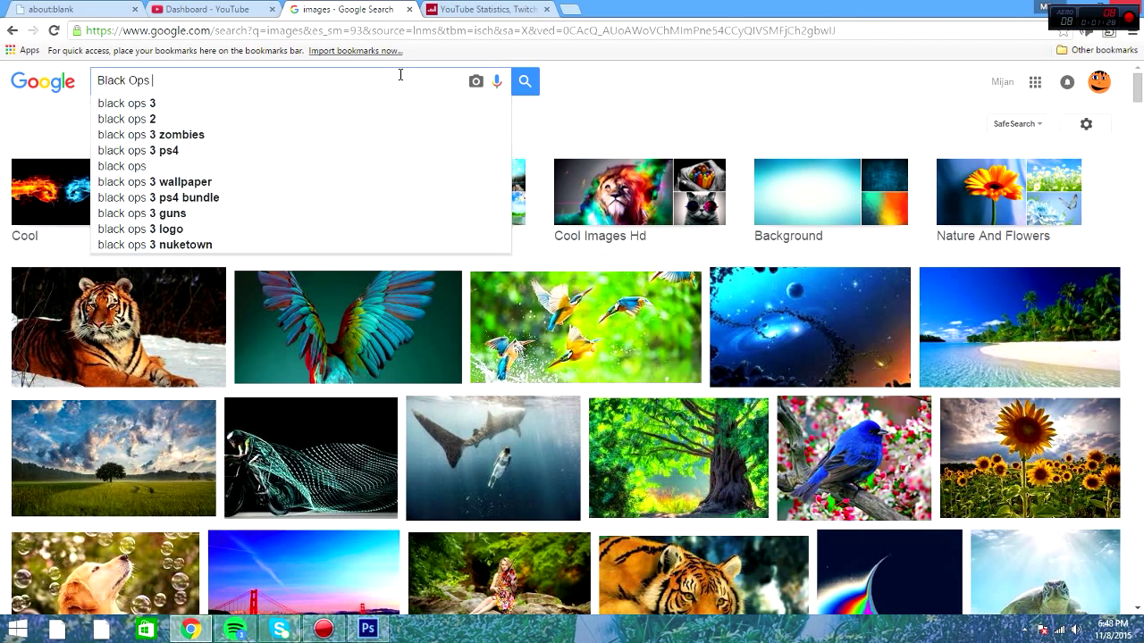
text(3 campaign wal)
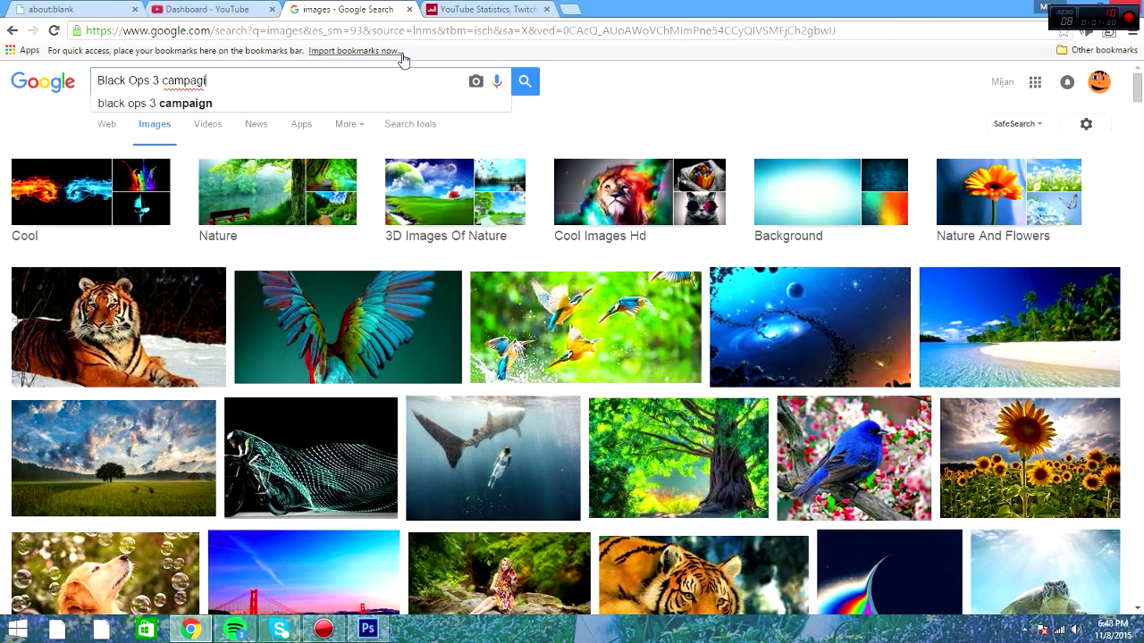
text(l)
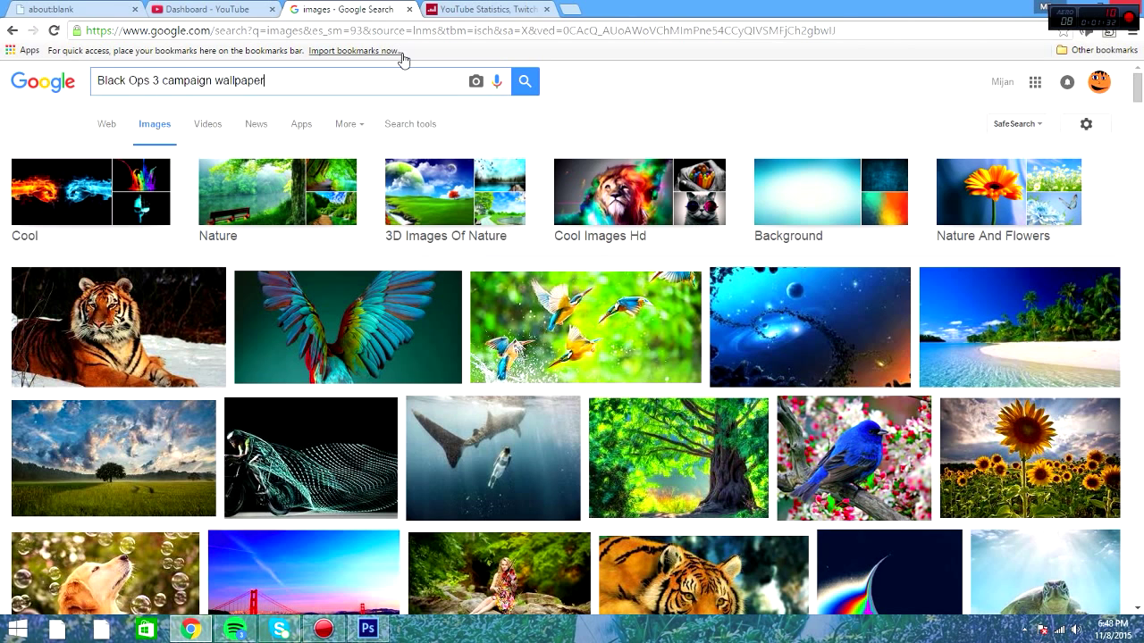
key(Return)
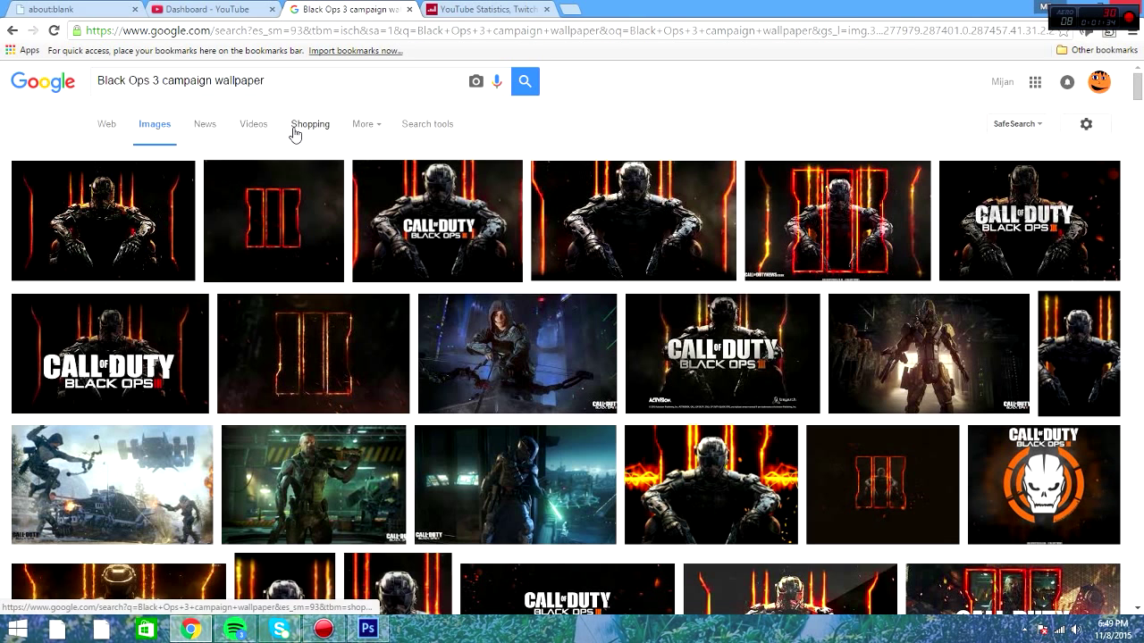
Step: Preview the Black Ops III Game Soldier wallpaper and its game.wall404.com source page, and return to the image results
scroll(294, 134, down, 2)
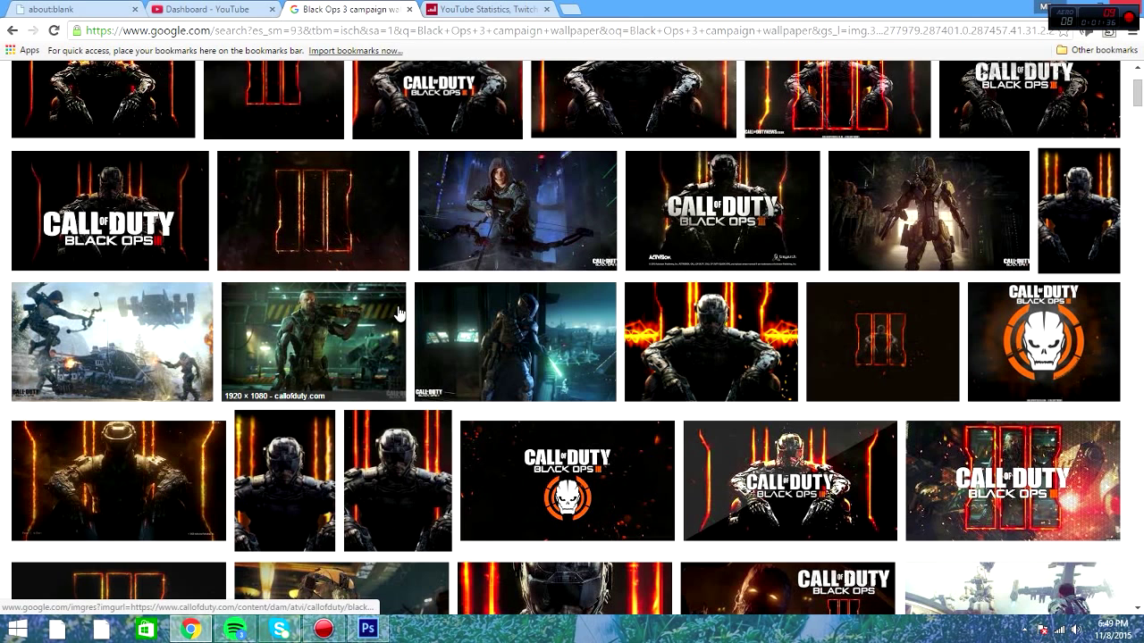
click(549, 318)
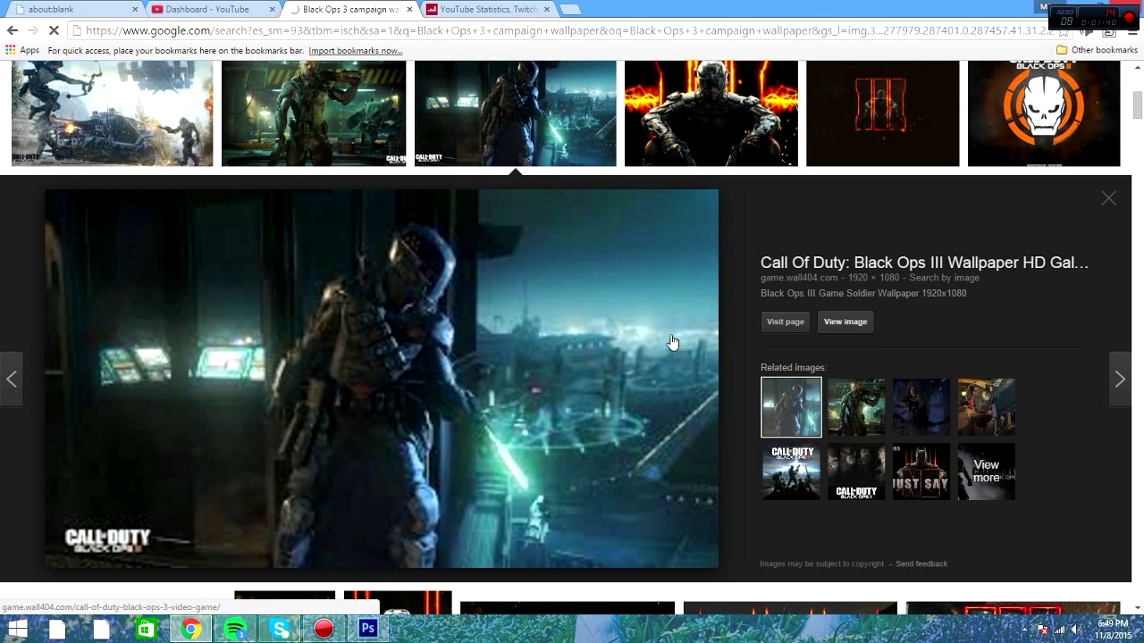
click(569, 285)
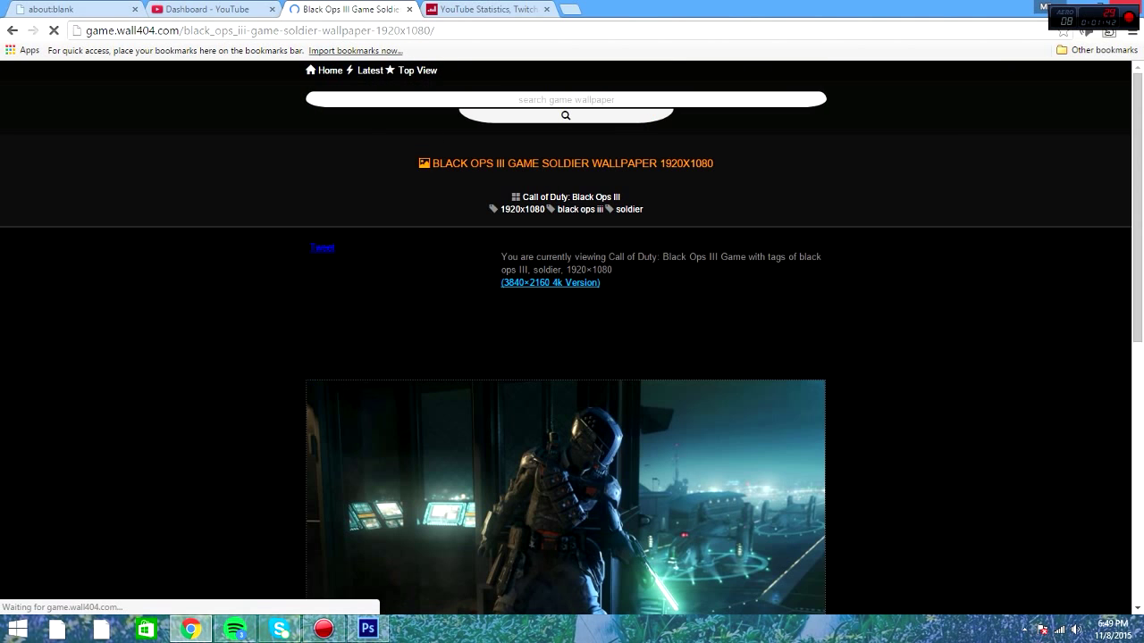
scroll(532, 232, down, 2)
scroll(549, 375, down, 3)
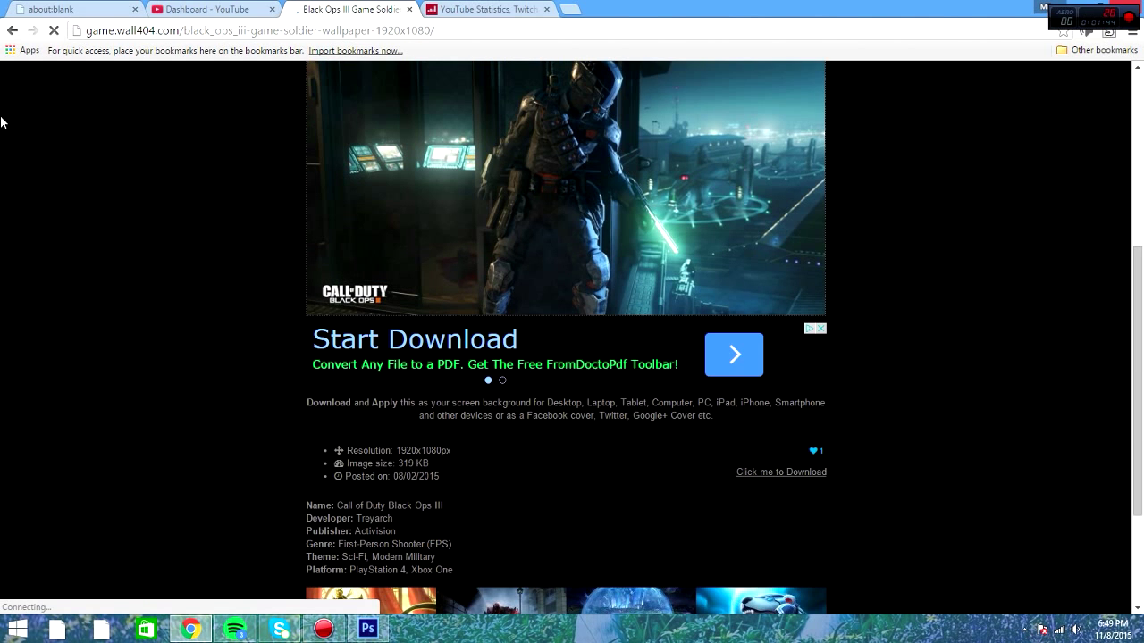
click(13, 31)
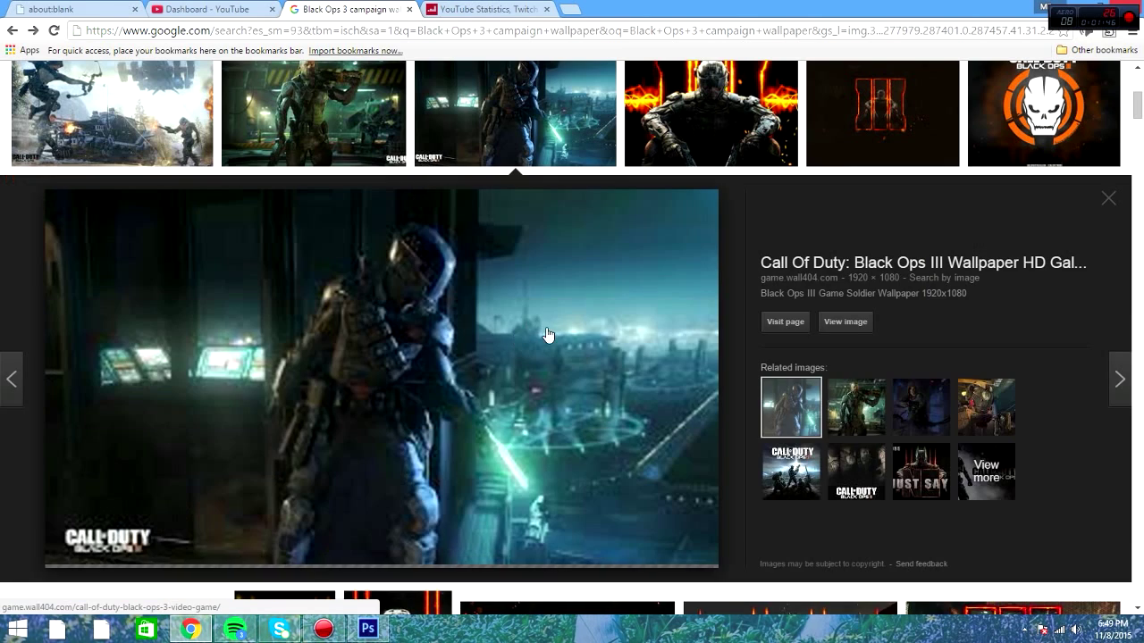
click(420, 247)
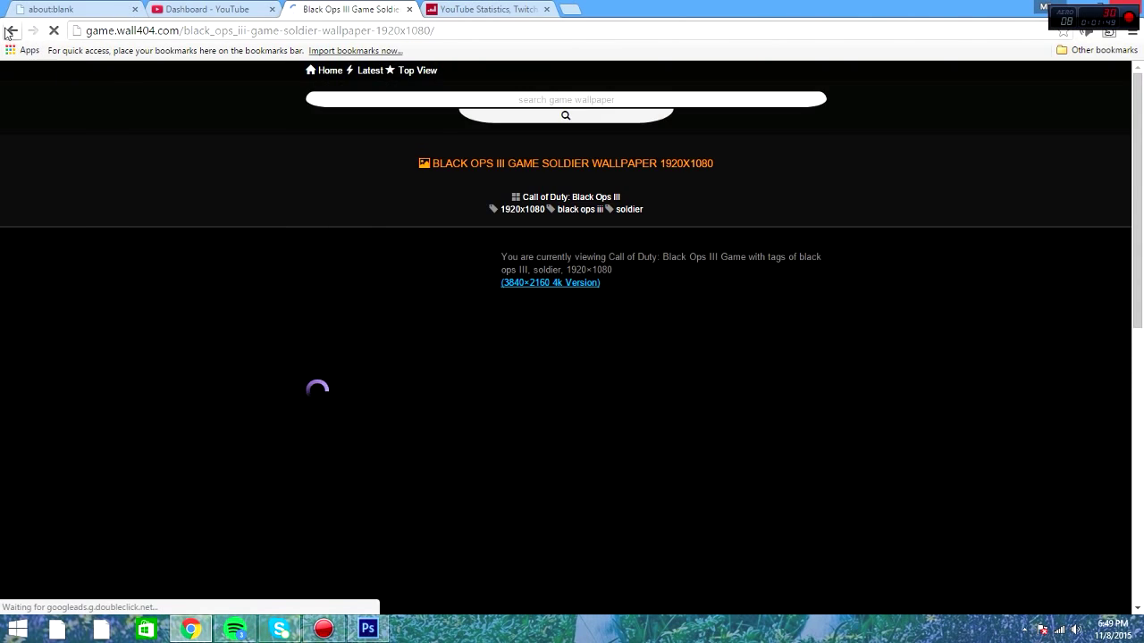
click(11, 32)
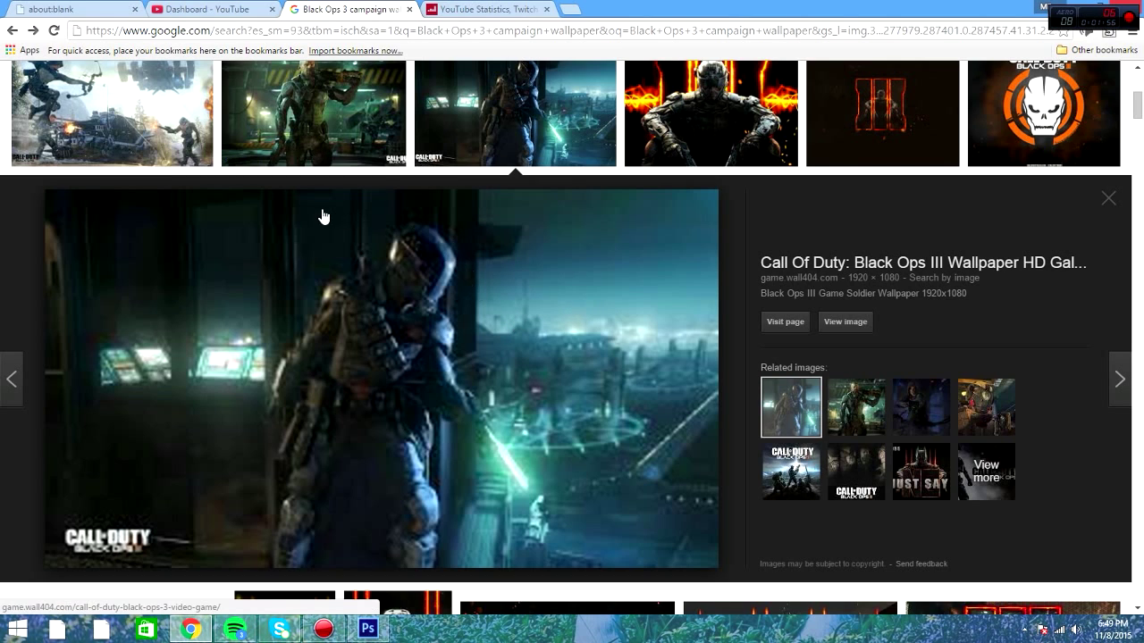
Step: Save the callofduty.com image of the soldier shouldering a gun to the Desktop as Black-Ops-3_Specialist-Ruin.jpg
click(328, 129)
right_click(685, 283)
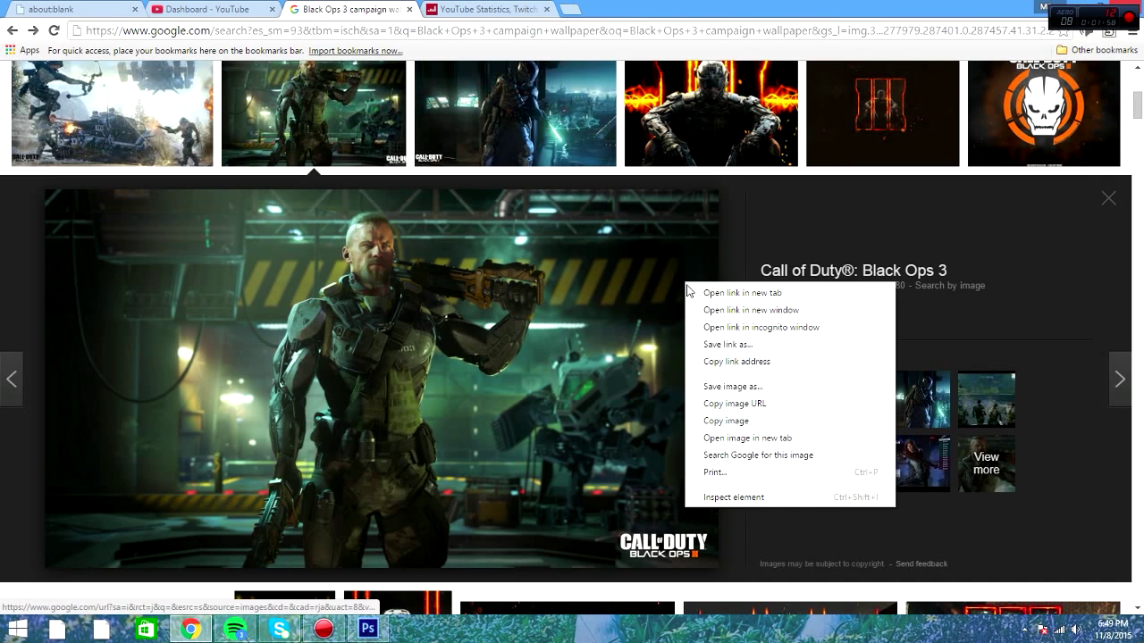
click(718, 390)
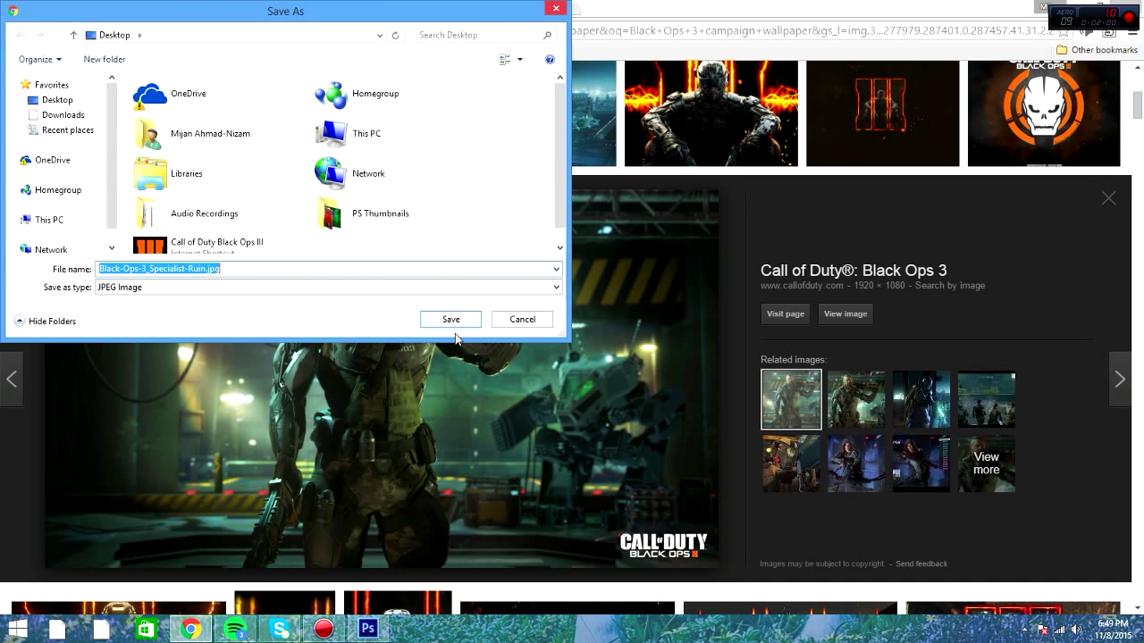
click(453, 319)
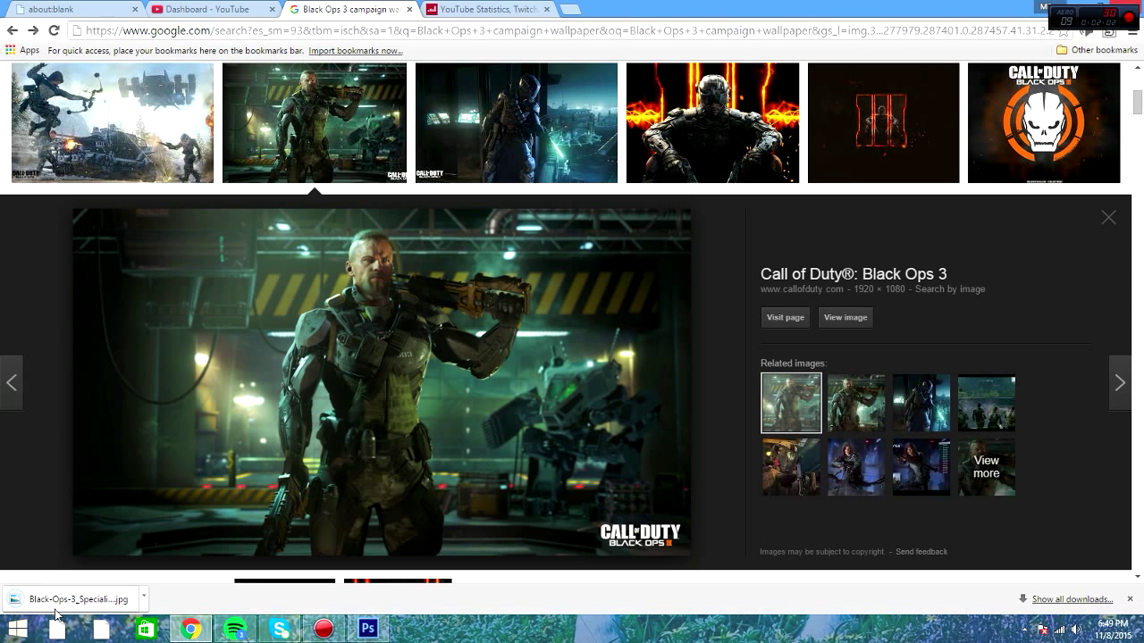
Step: Switch to Photoshop and open Black-Ops-3_Specialist-Ruin.jpg from the Desktop
drag(50, 615, 218, 459)
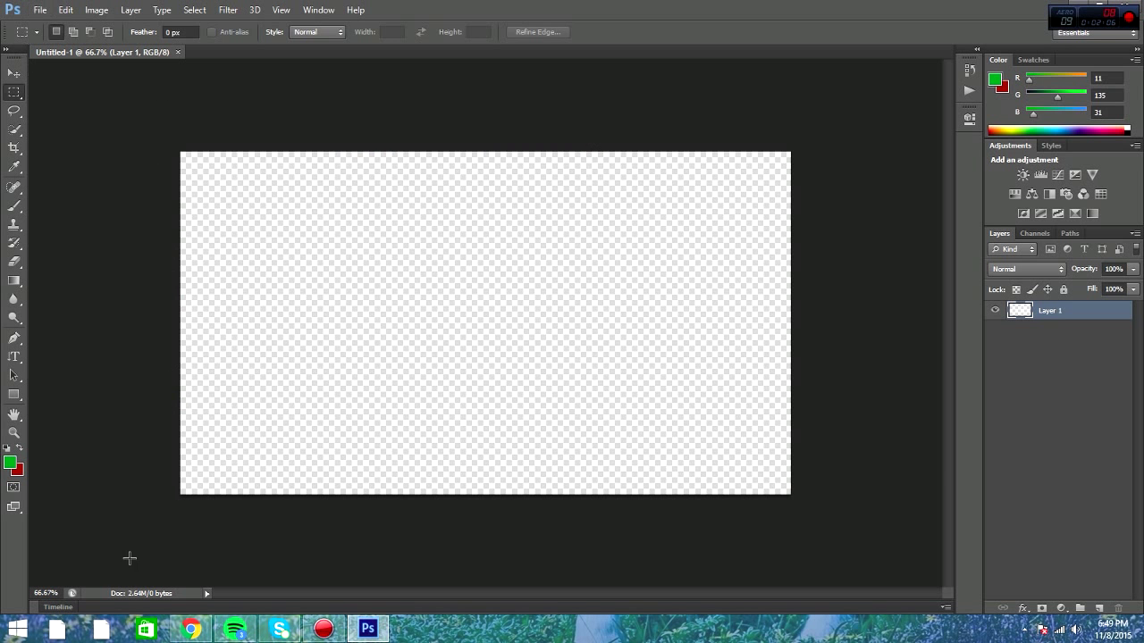
click(173, 627)
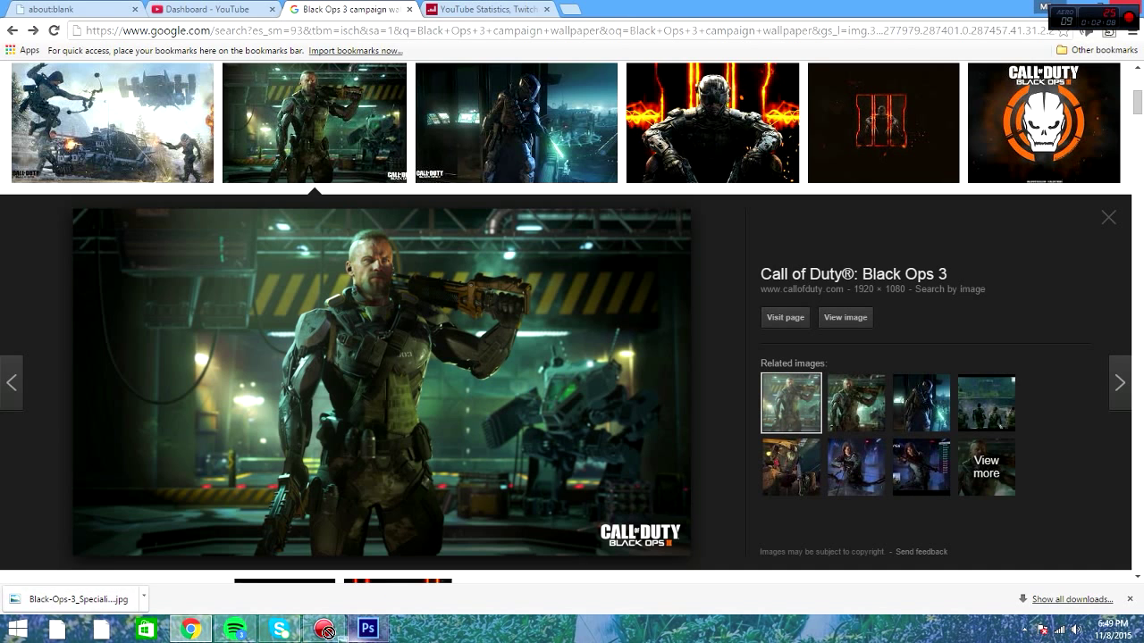
click(368, 629)
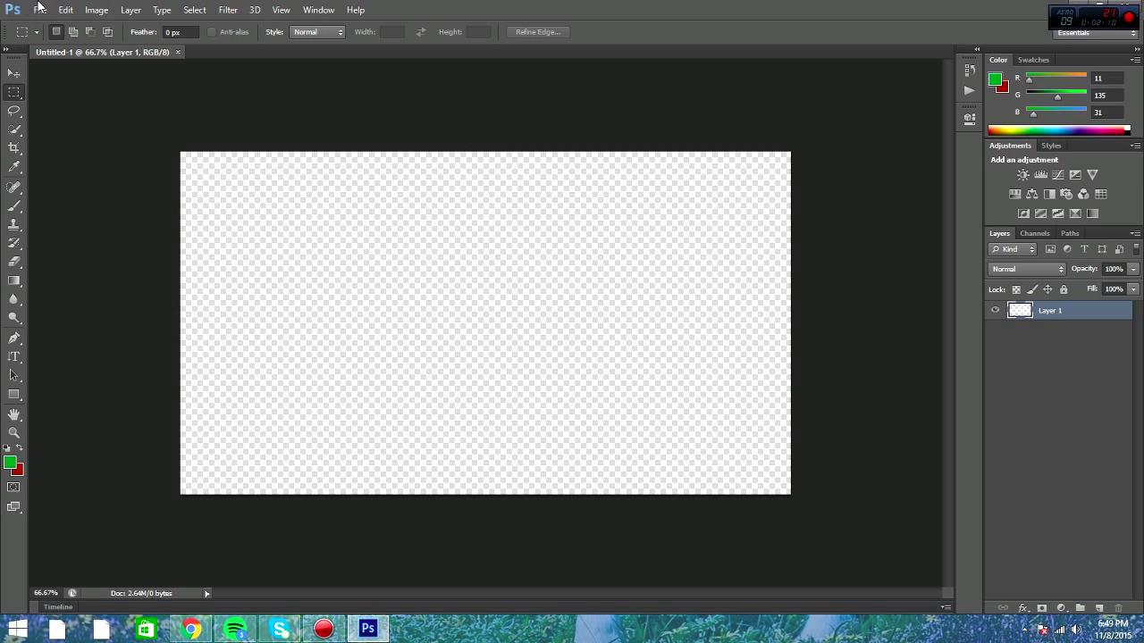
click(39, 8)
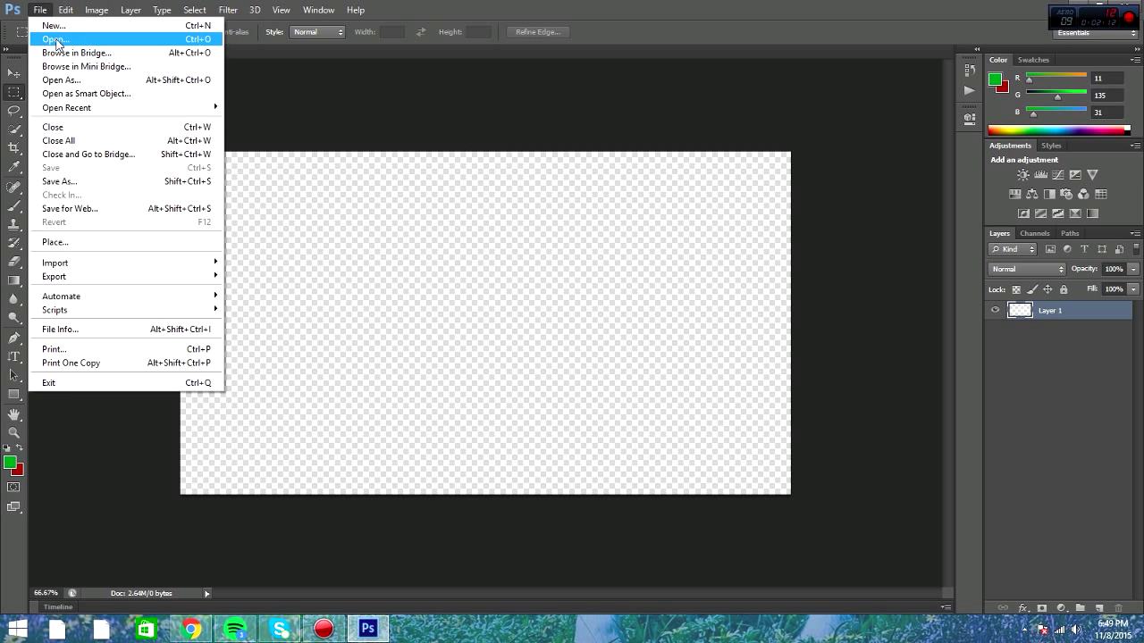
click(55, 39)
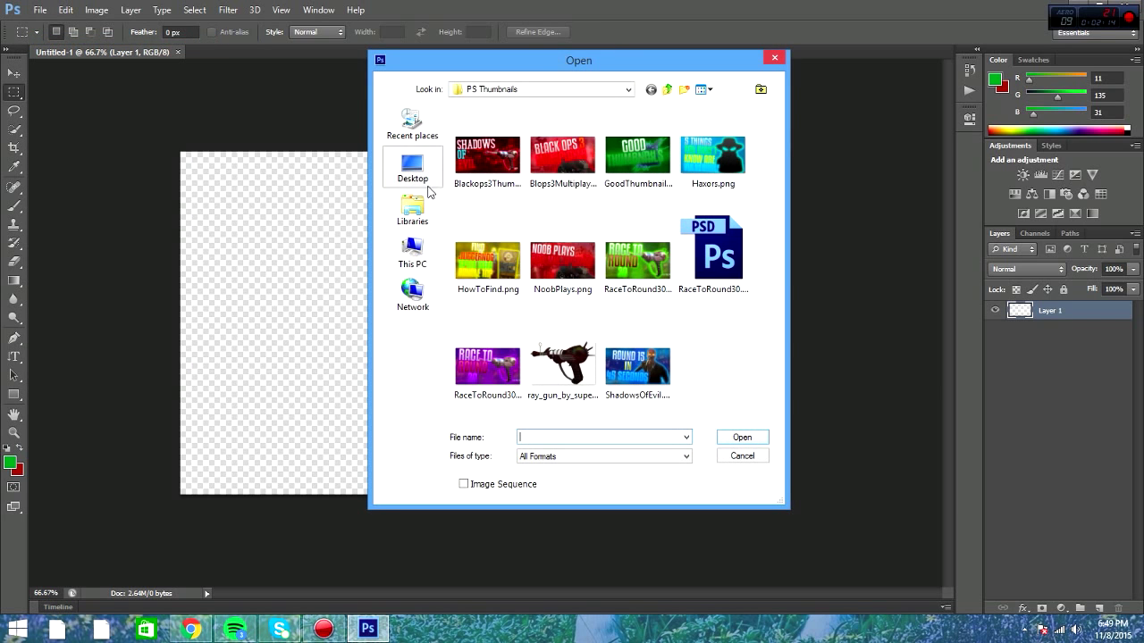
click(401, 185)
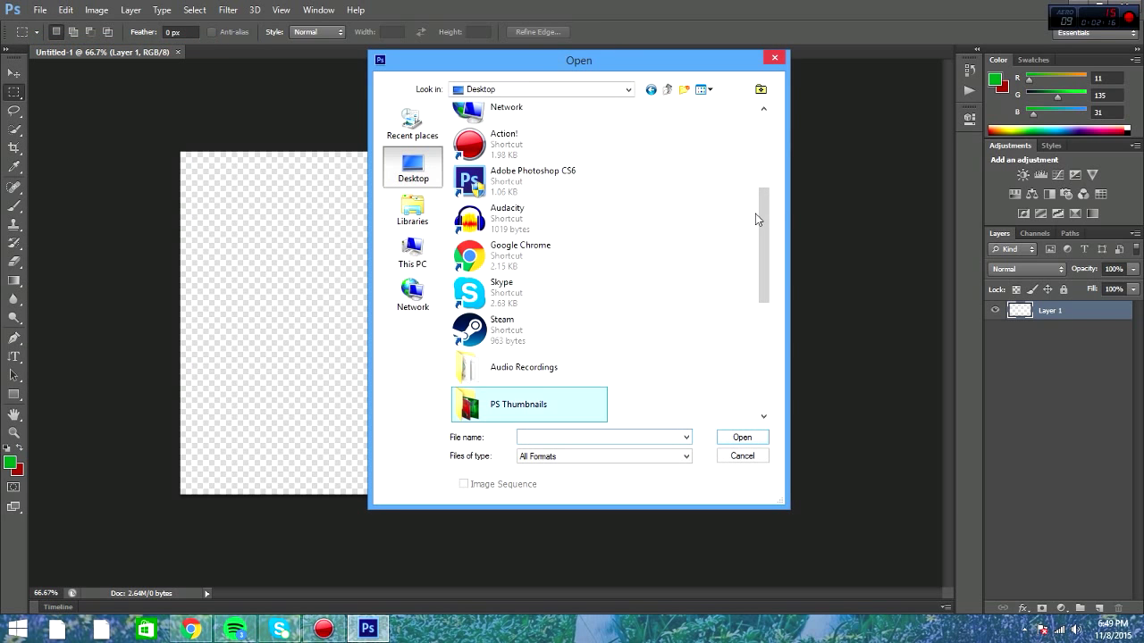
drag(760, 248, 772, 354)
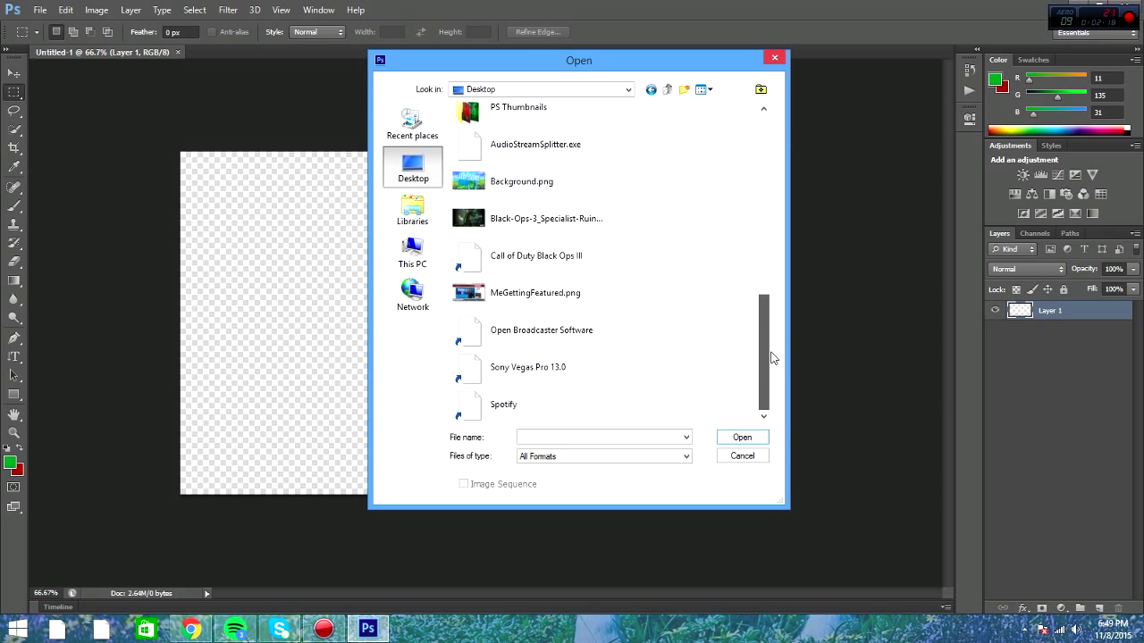
double_click(524, 227)
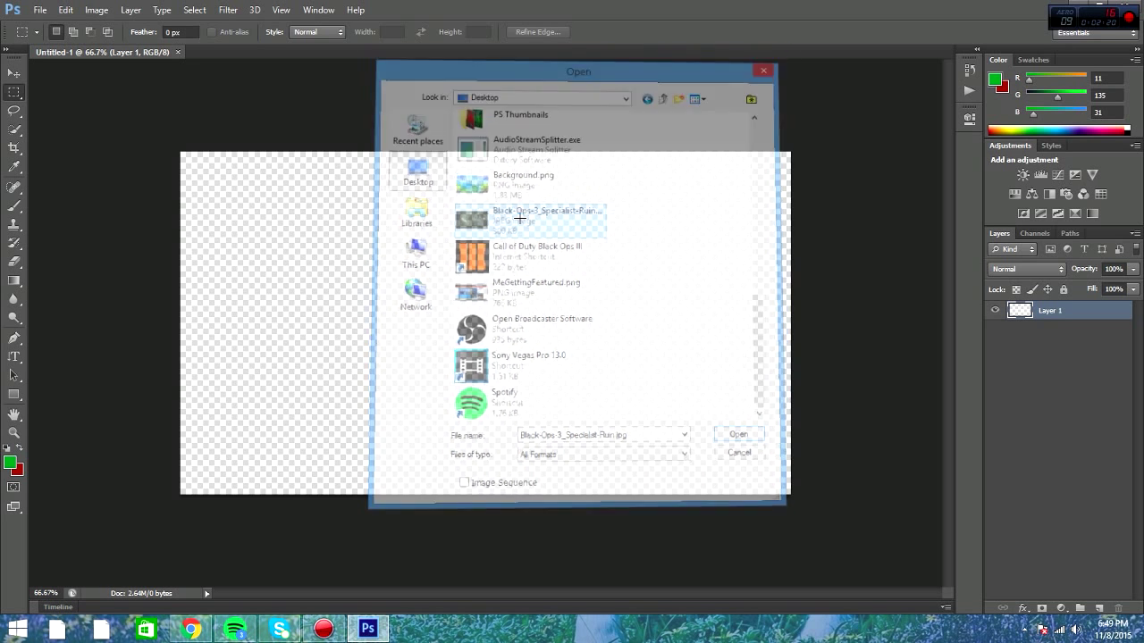
Step: Bring the opened soldier wallpaper into the Untitled-1 document as a new layer using the Move tool
click(14, 73)
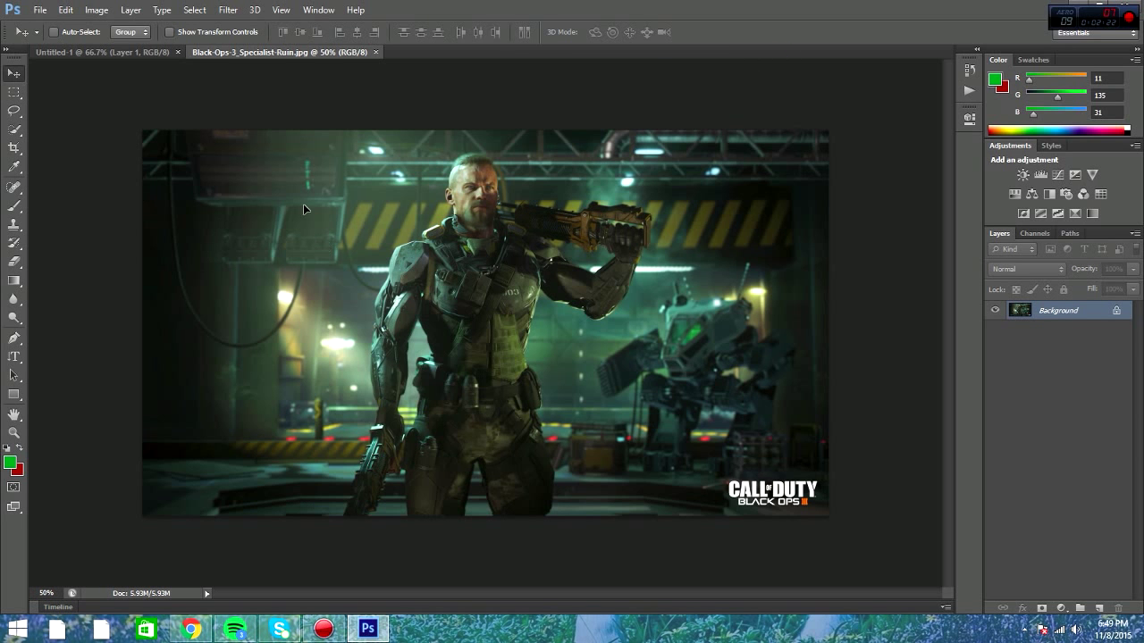
drag(254, 80, 386, 220)
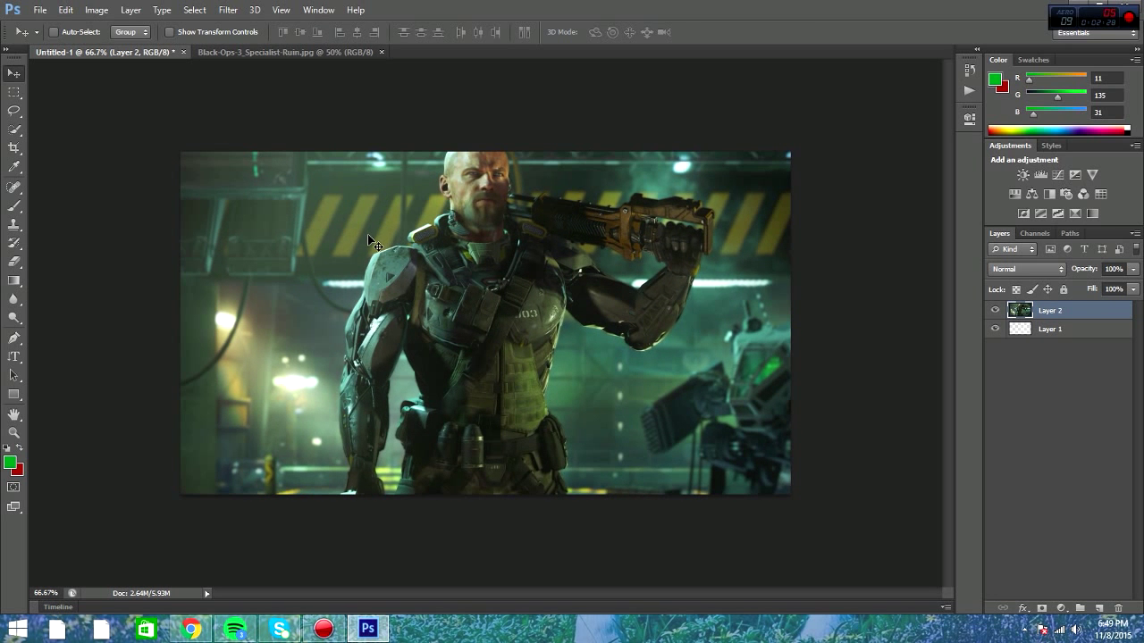
key(ctrl+t)
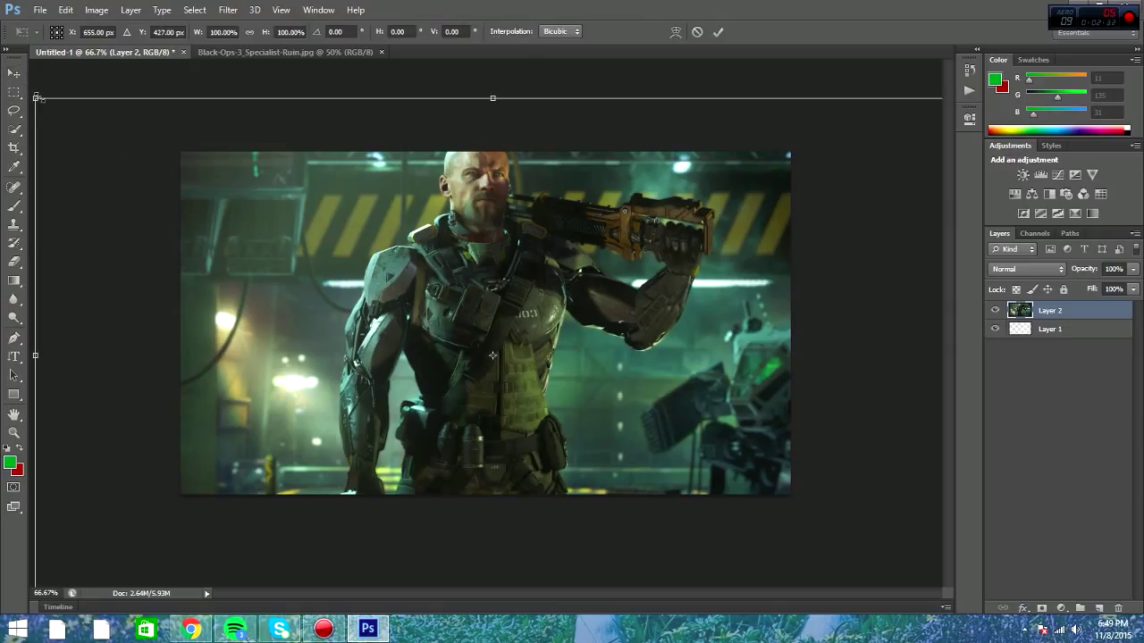
drag(36, 99, 245, 209)
drag(343, 277, 278, 214)
drag(180, 142, 230, 172)
drag(295, 229, 249, 207)
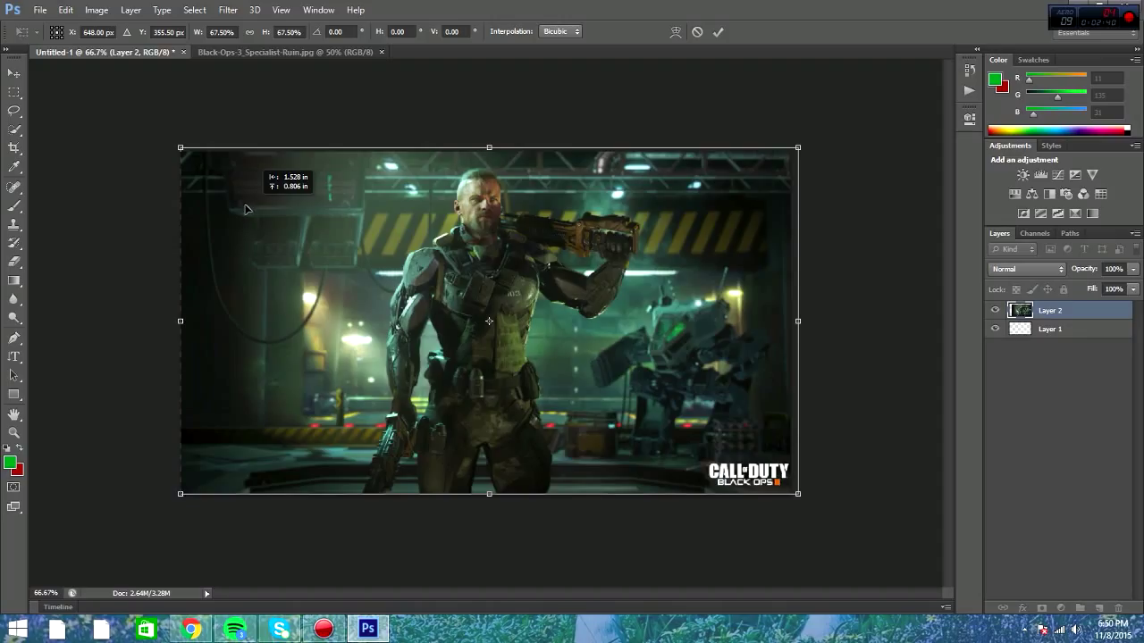
click(715, 33)
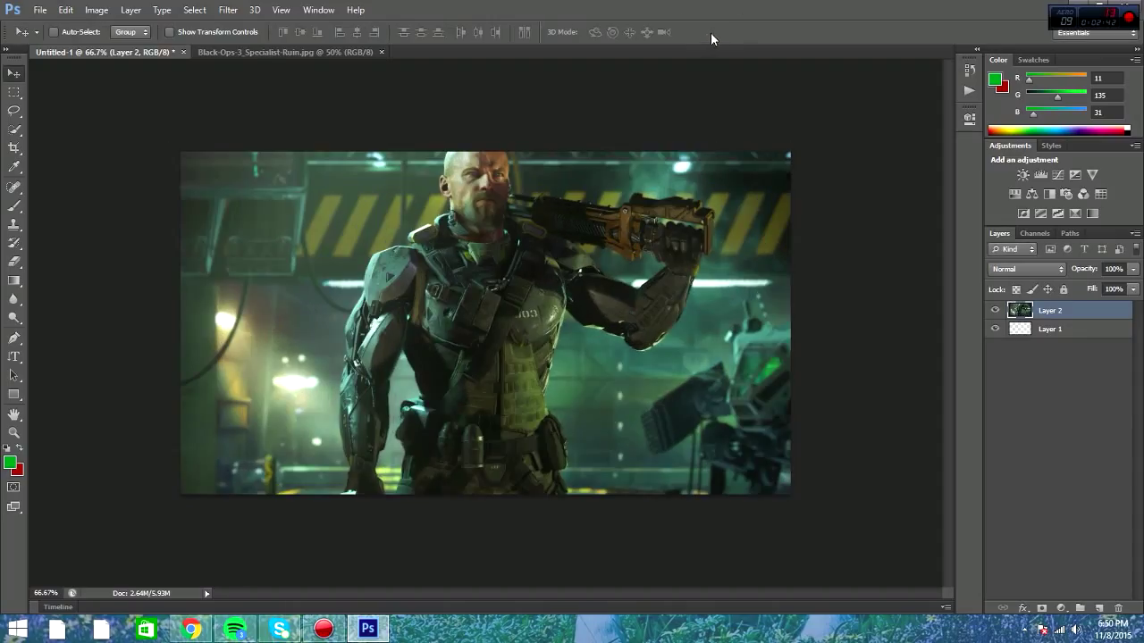
click(65, 9)
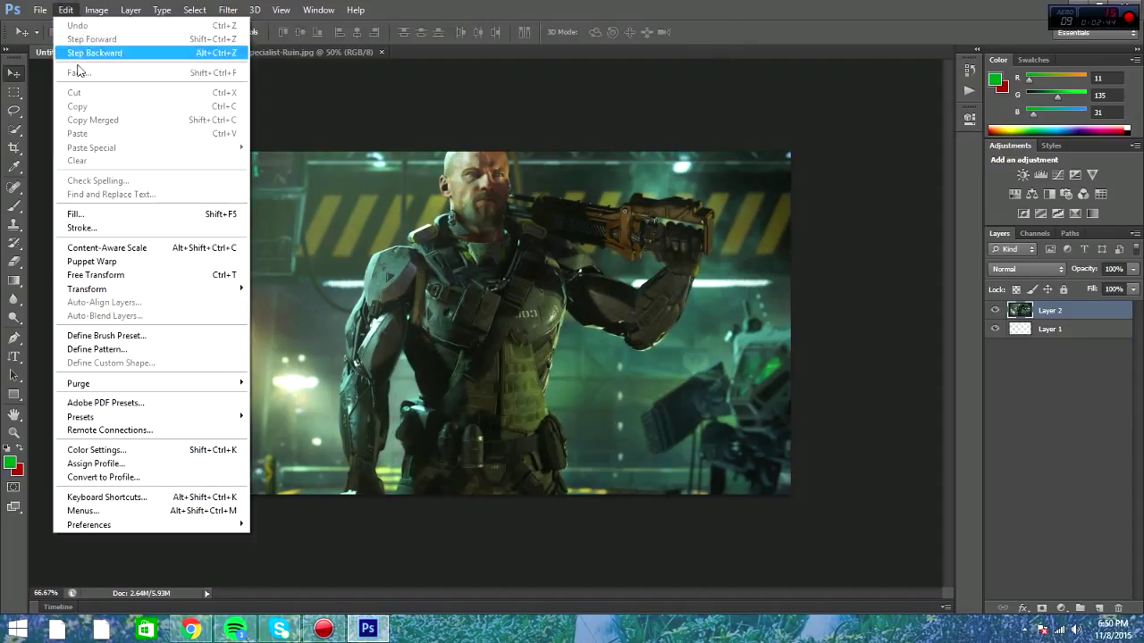
click(80, 53)
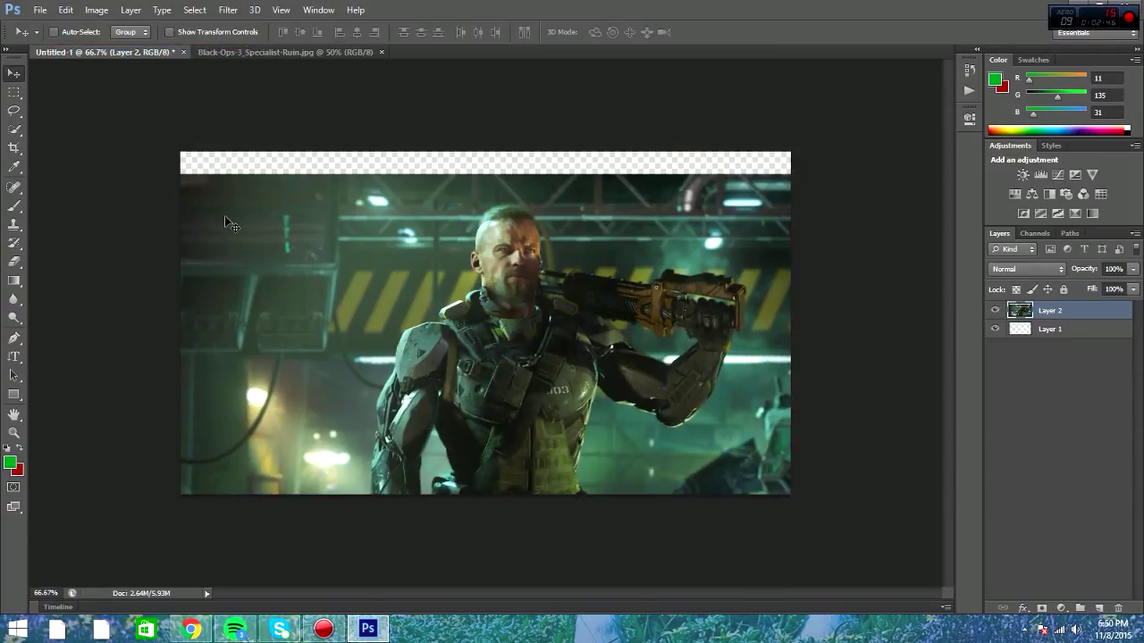
Step: Free-transform the wallpaper layer down to about 67.7% and position it over the canvas
key(ctrl+t)
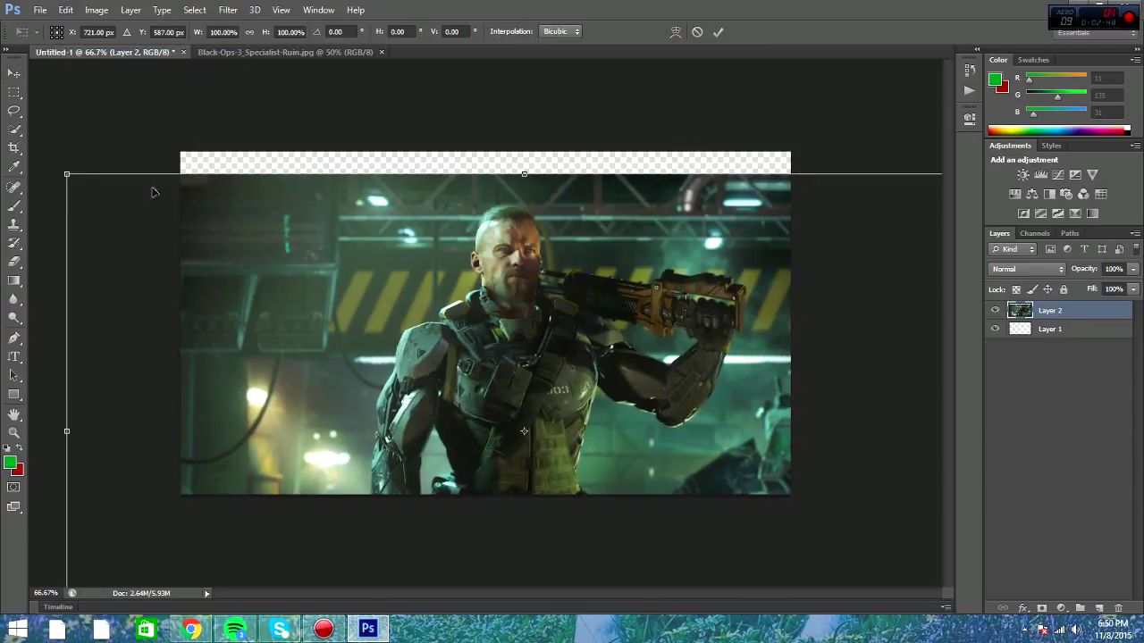
drag(65, 174, 403, 362)
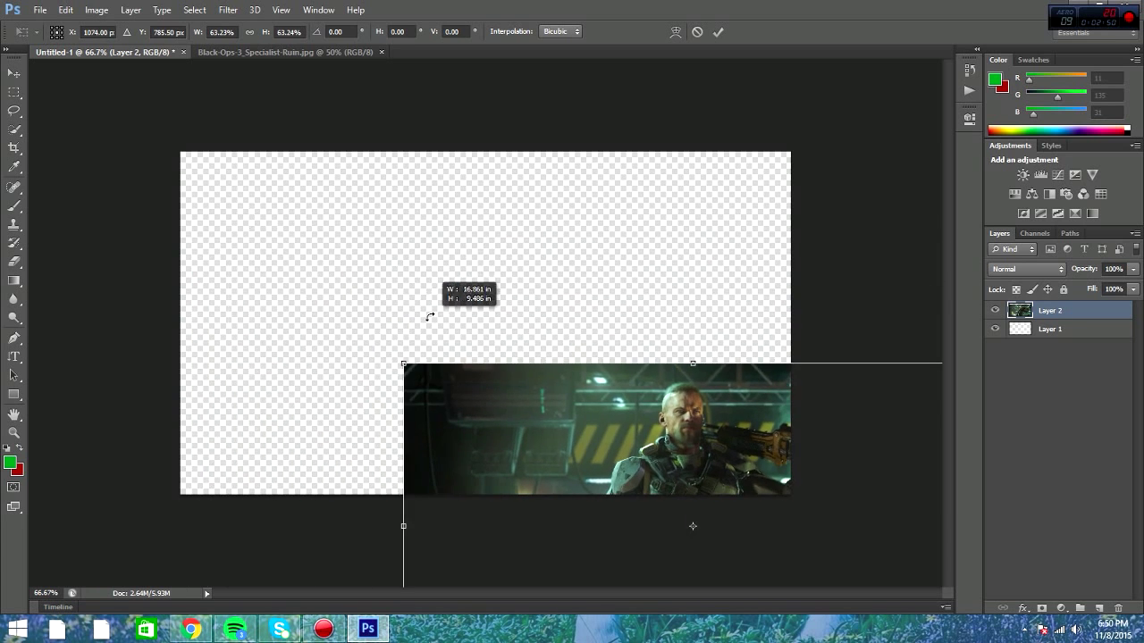
drag(503, 389, 319, 194)
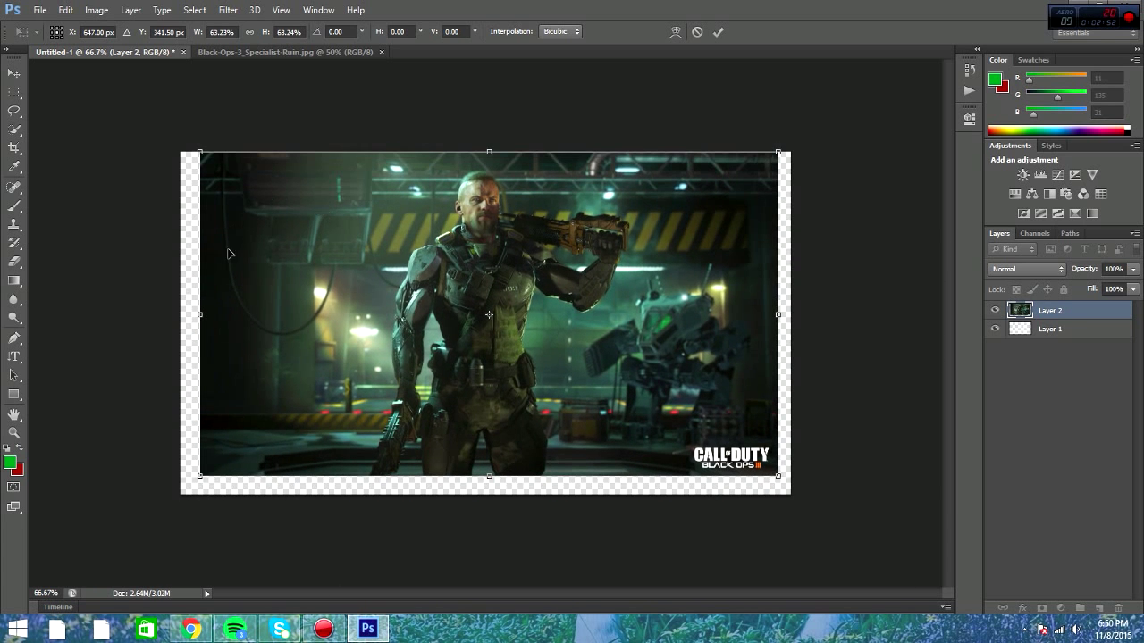
drag(195, 478, 171, 492)
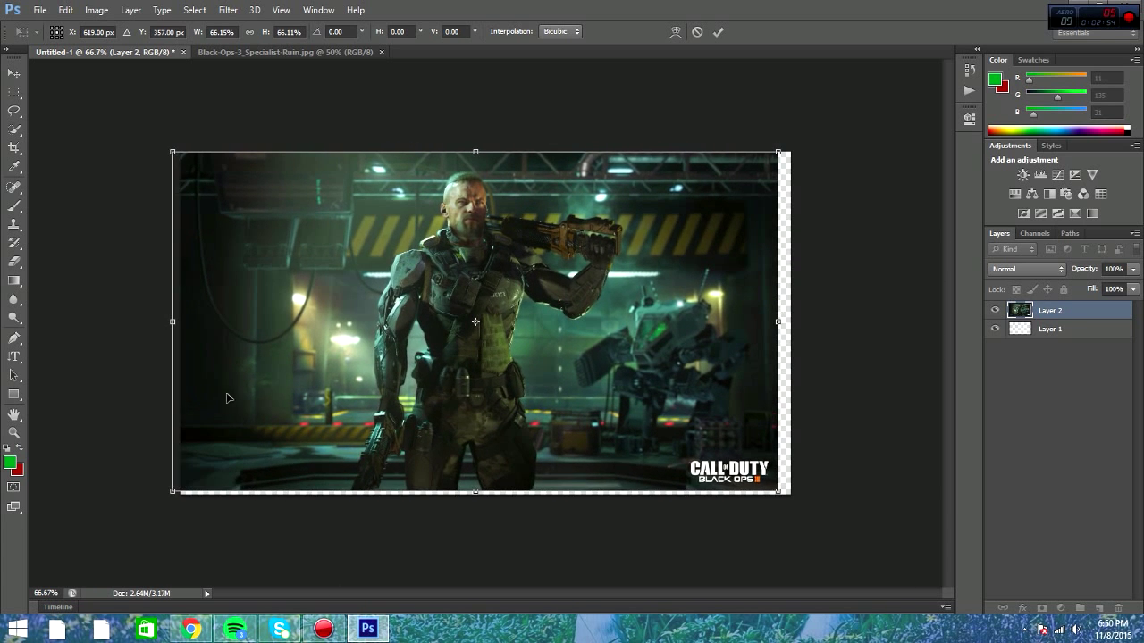
drag(268, 401, 286, 402)
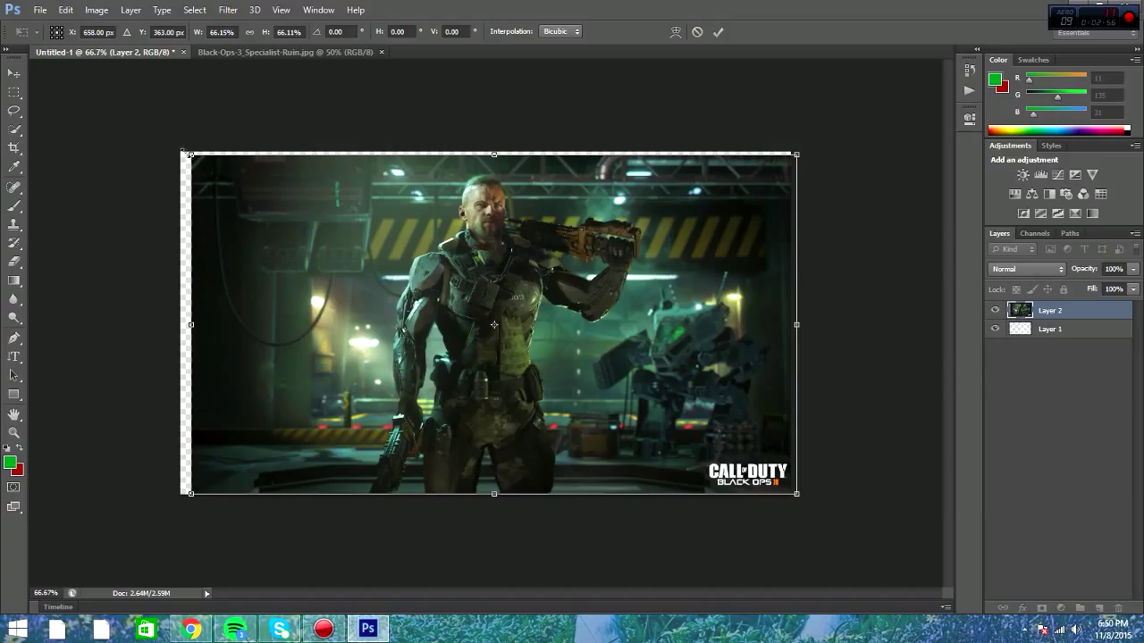
drag(188, 153, 177, 146)
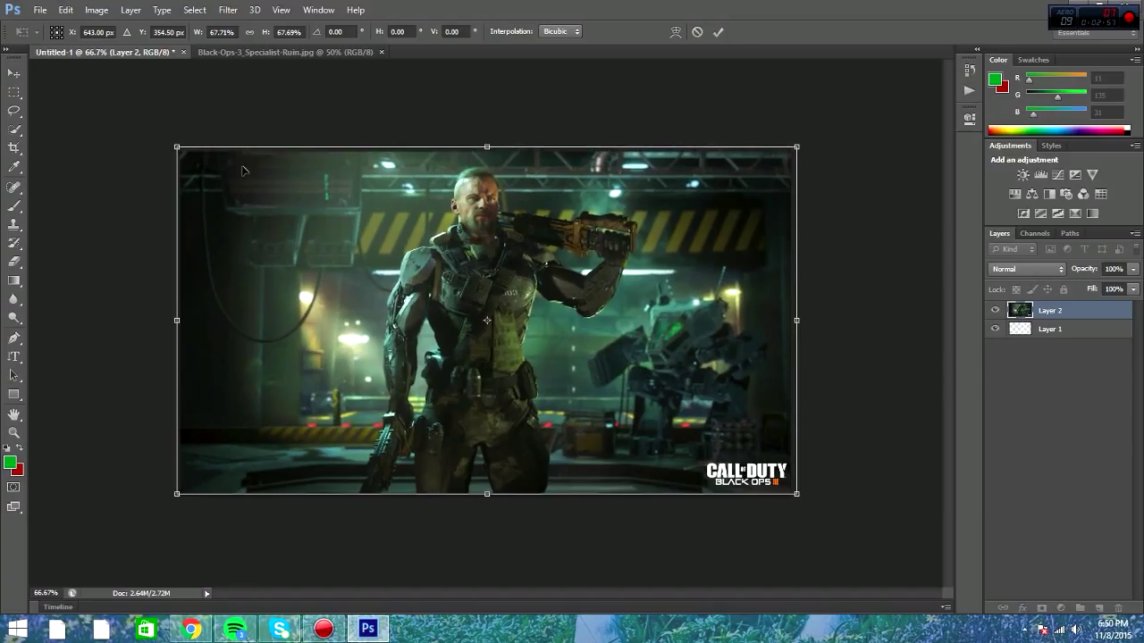
click(720, 32)
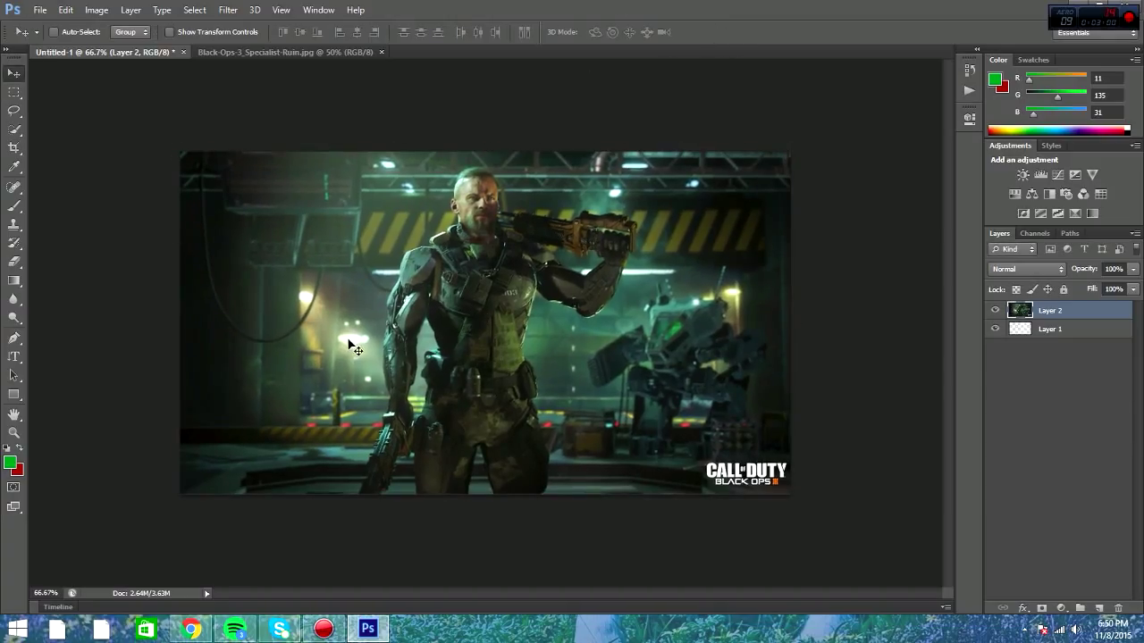
mouse_move(350, 344)
mouse_down()
mouse_move(359, 340)
mouse_move(348, 344)
mouse_up()
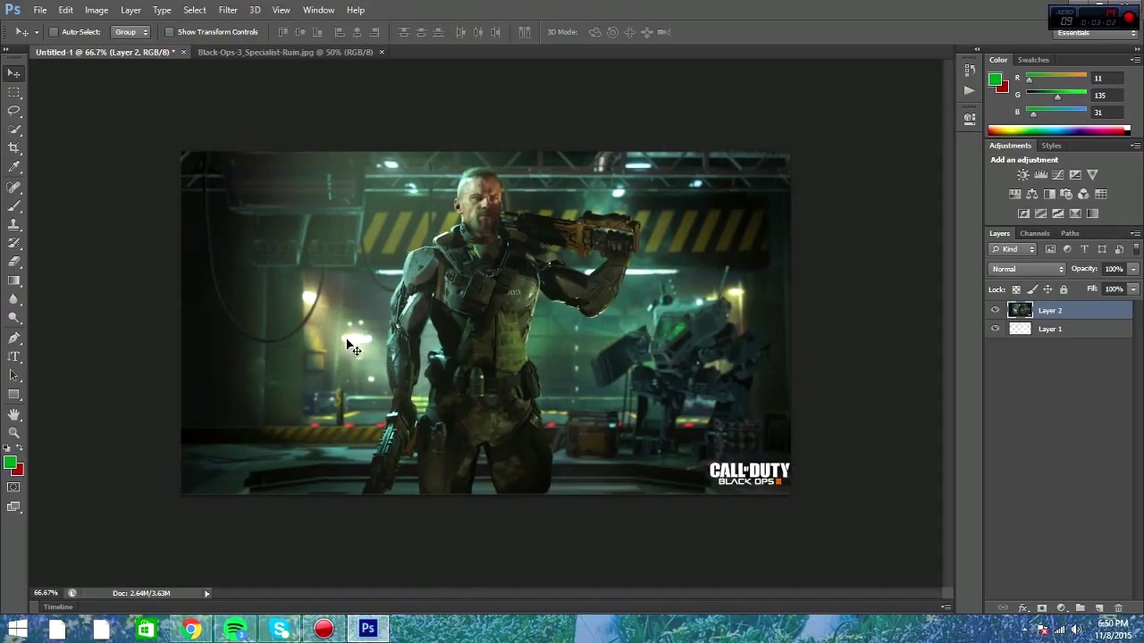
Step: Enlarge the wallpaper layer to about 101.2% and move it down to align its top edge with the canvas
key(t)
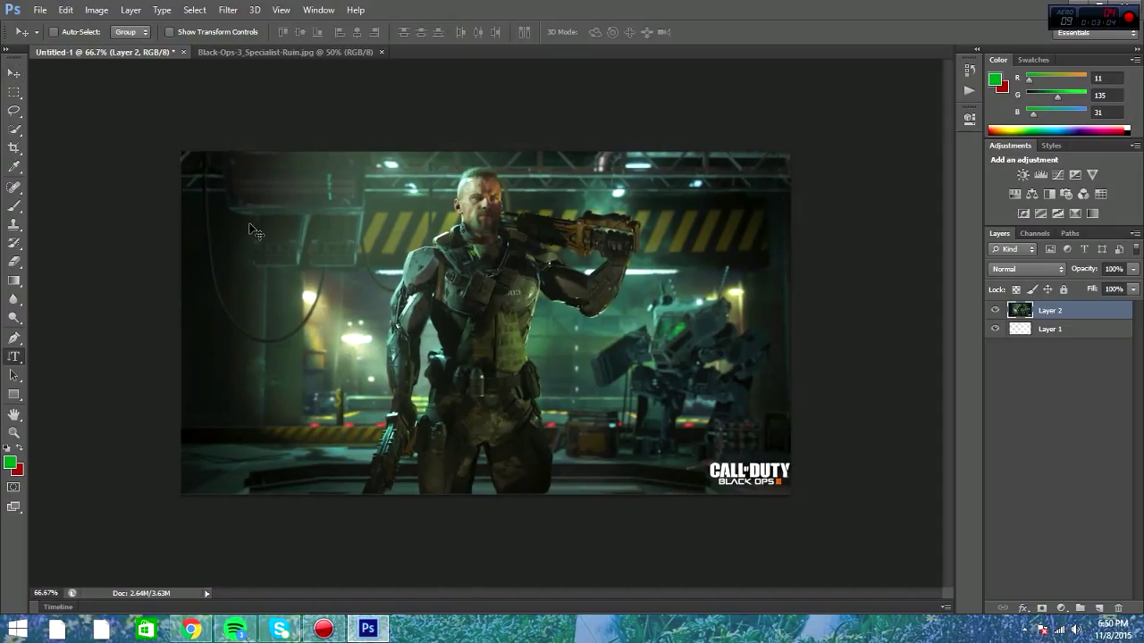
key(ctrl+t)
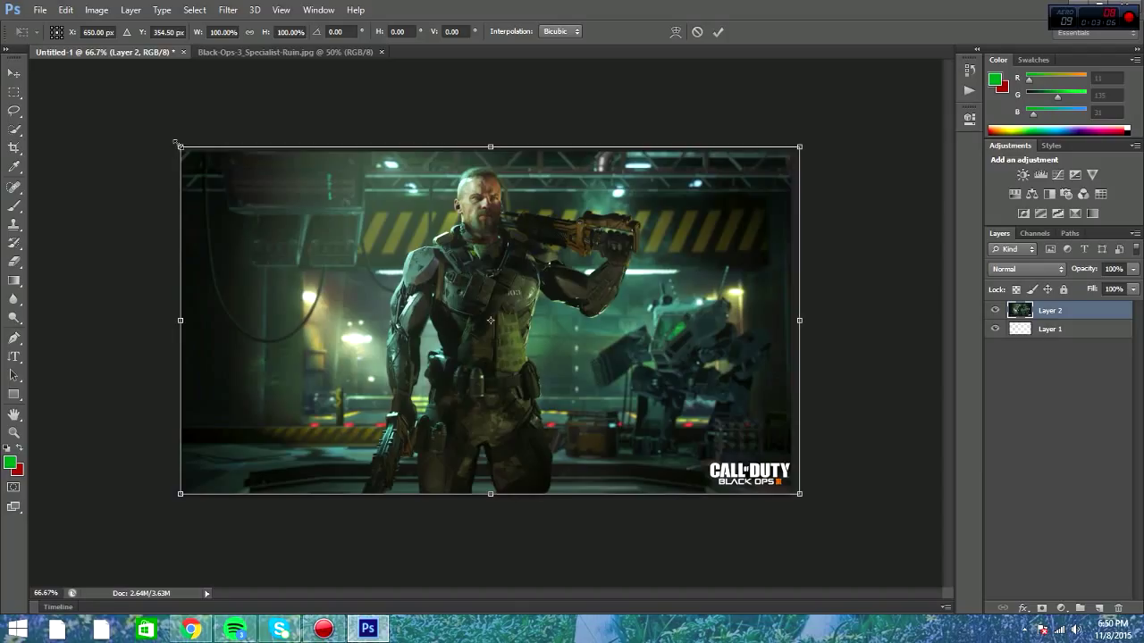
drag(175, 142, 168, 135)
drag(312, 226, 312, 238)
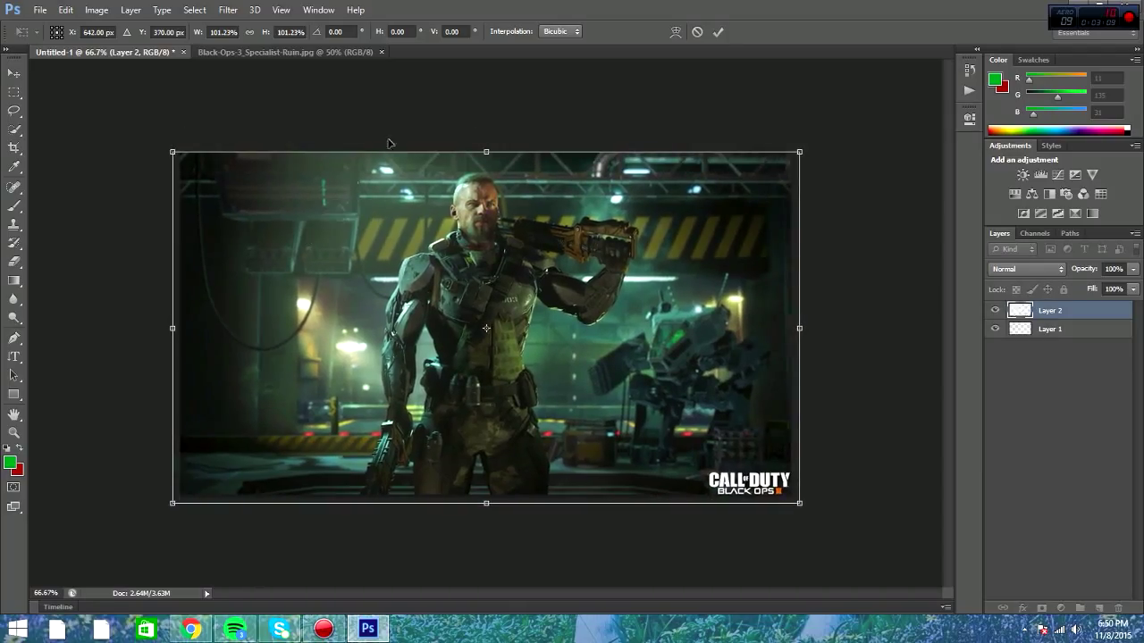
click(718, 32)
Step: Stretch the wallpaper layer's height upward to about 102.3% so it extends past the top of the canvas
key(ctrl+t)
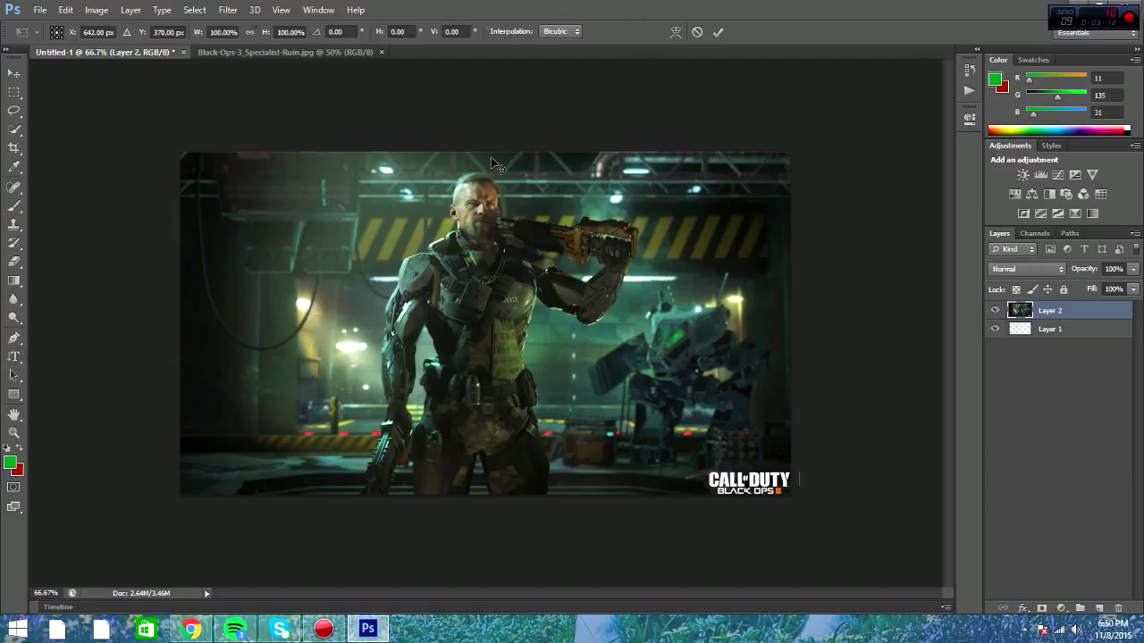
drag(487, 148, 486, 136)
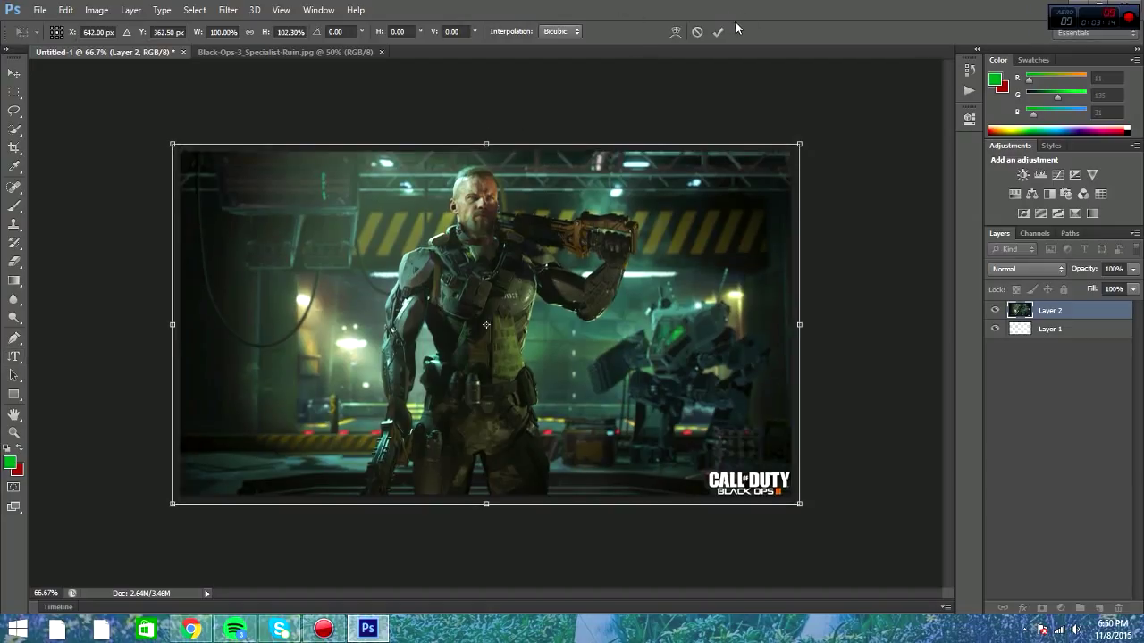
click(717, 31)
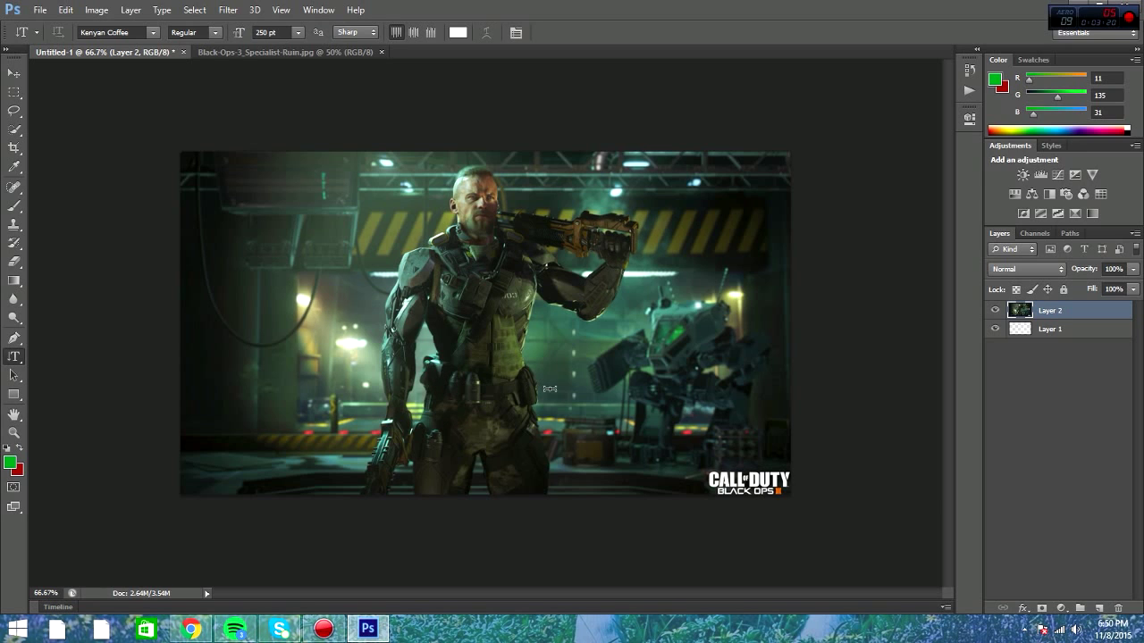
Step: Add a new layer with the default settings above the wallpaper and activate the Brush tool
click(130, 10)
mouse_move(161, 26)
click(335, 26)
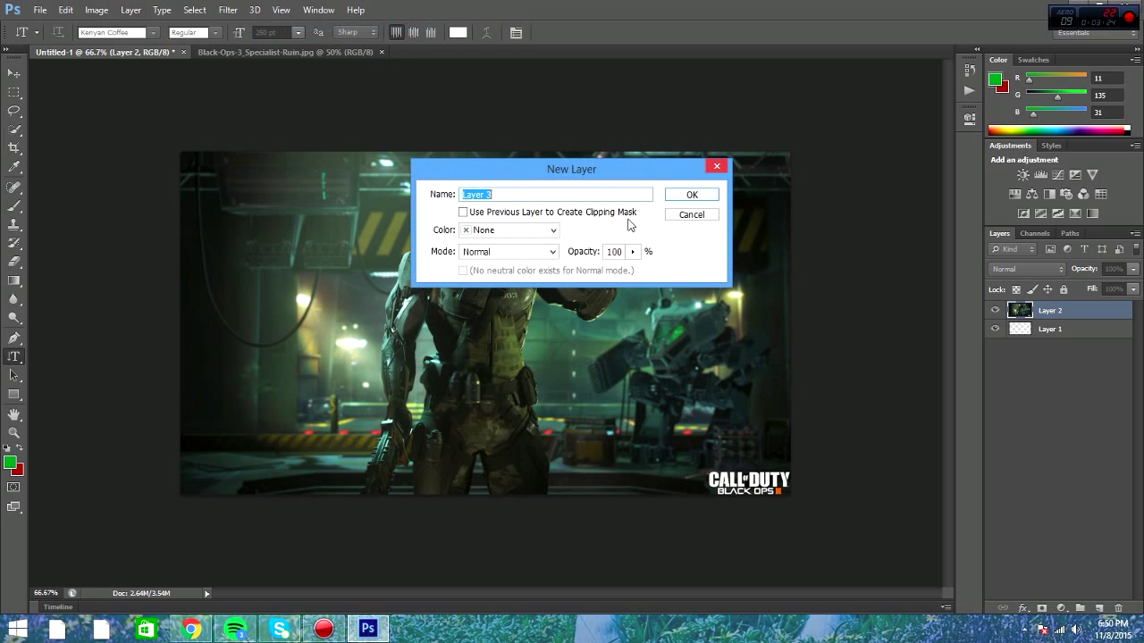
click(693, 195)
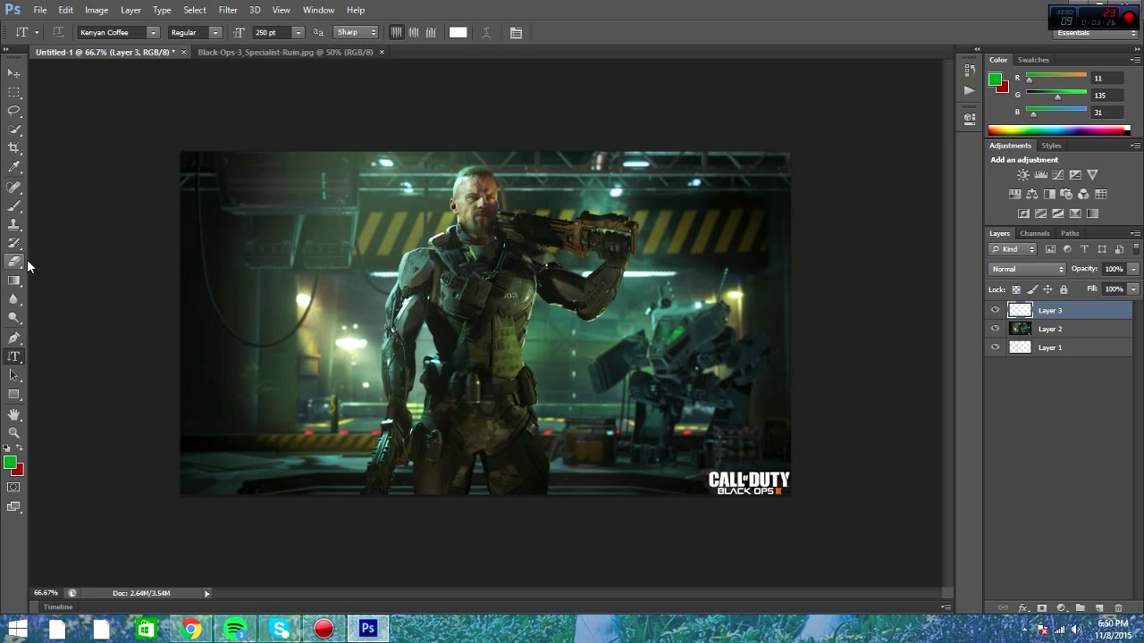
click(16, 206)
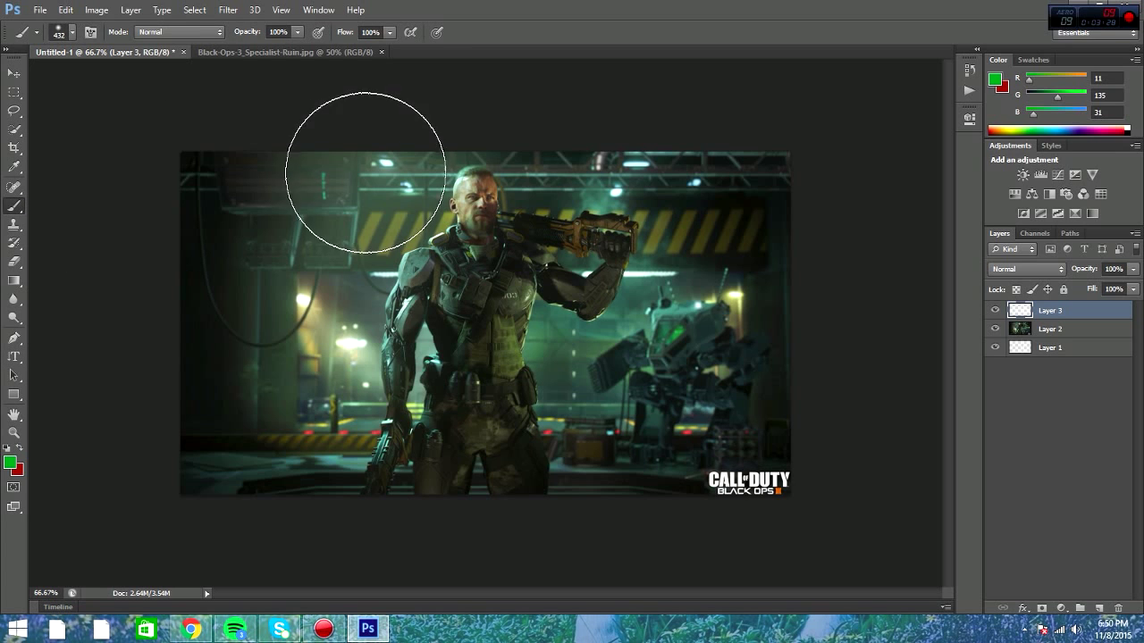
click(69, 34)
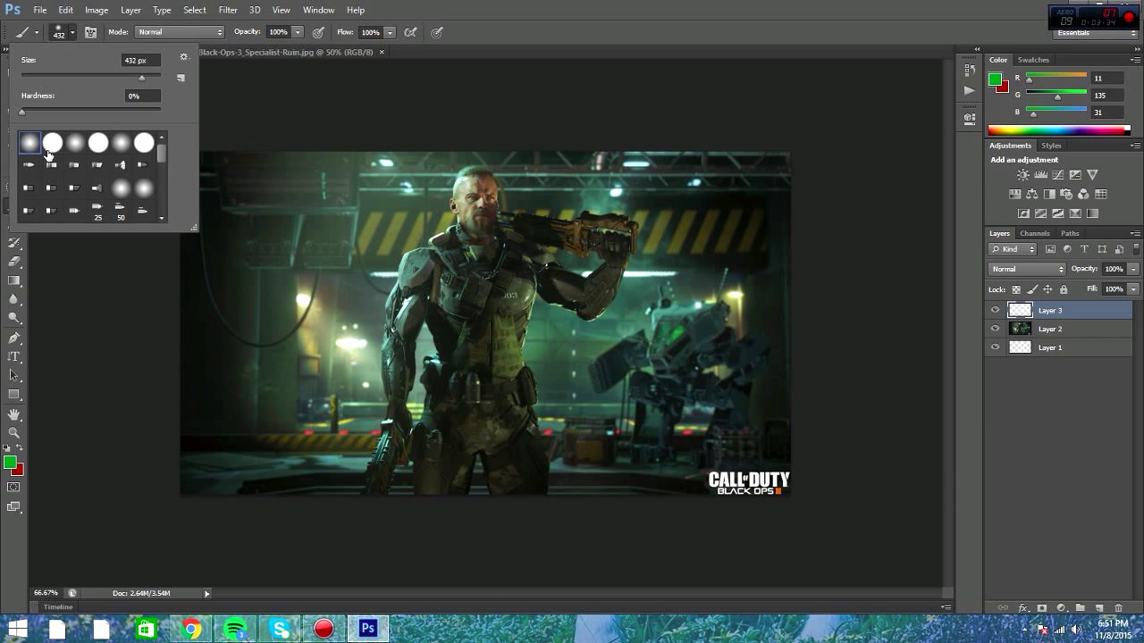
click(140, 378)
drag(140, 378, 133, 306)
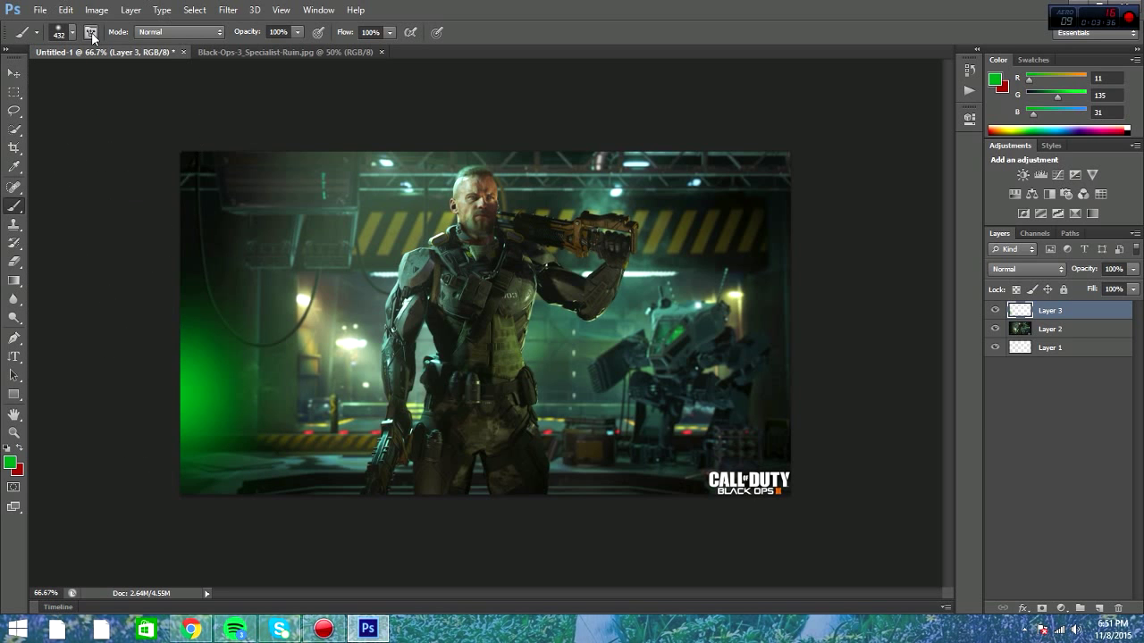
click(66, 10)
click(89, 25)
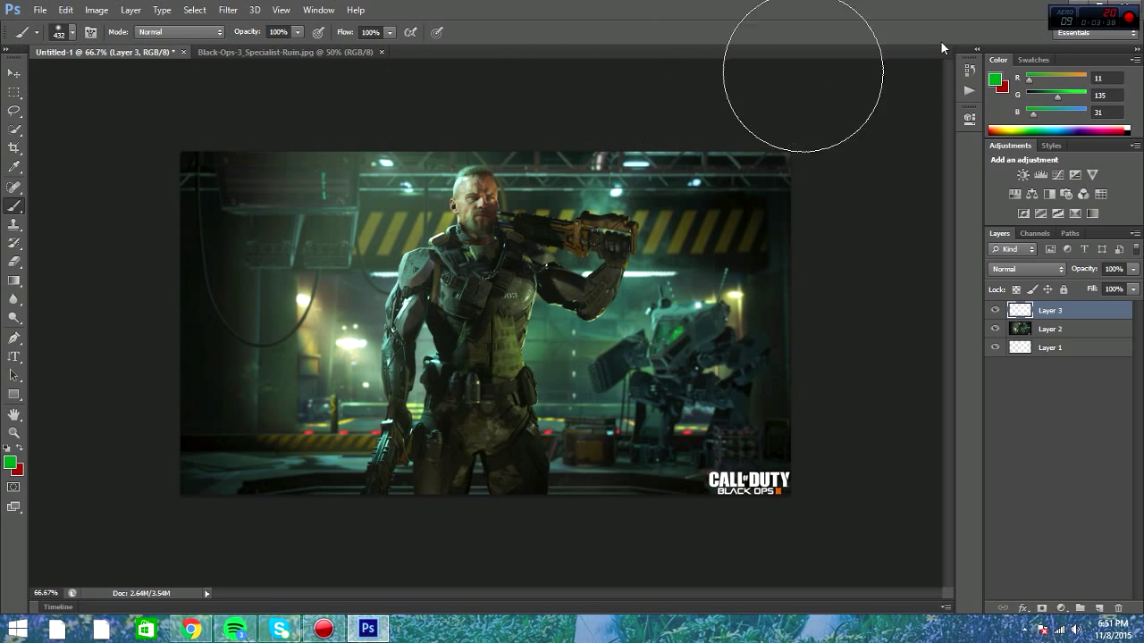
Step: Review earlier thumbnails on the YouTube dashboard in Chrome and in the desktop's PS Thumbnails folder, including GoodThumbnailTutorial.png
click(191, 630)
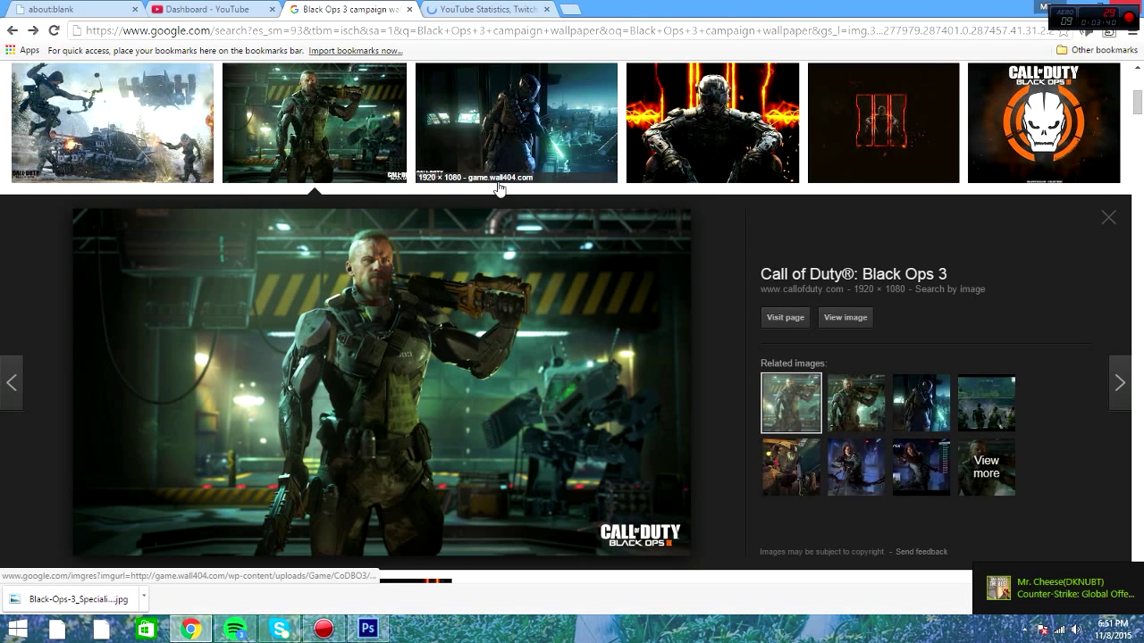
click(249, 13)
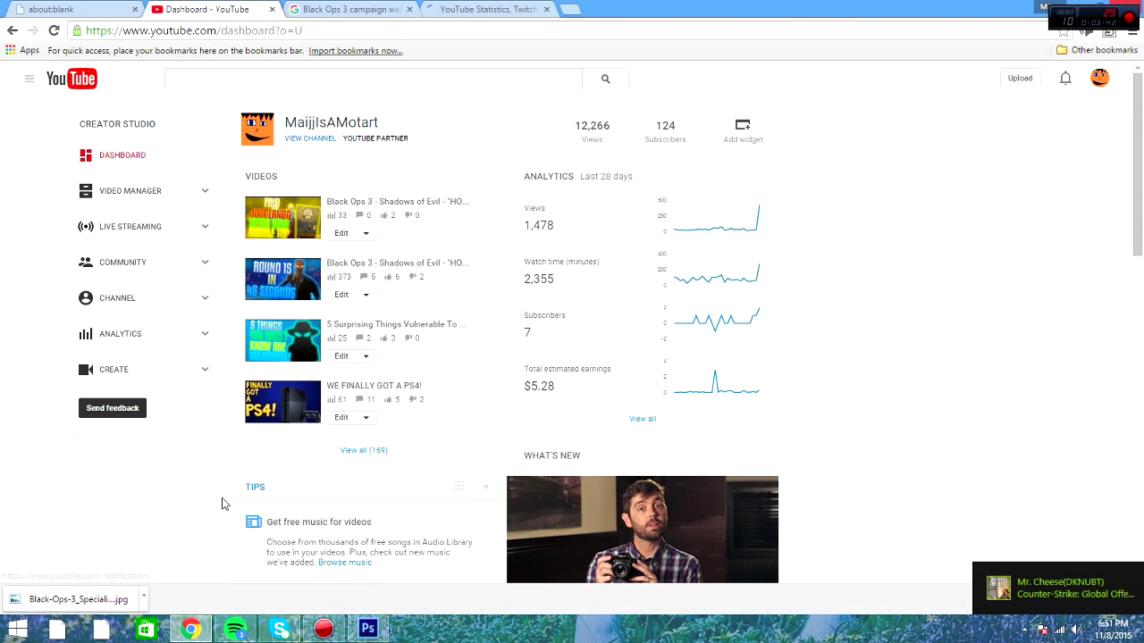
key(alt+Tab)
key(super+d)
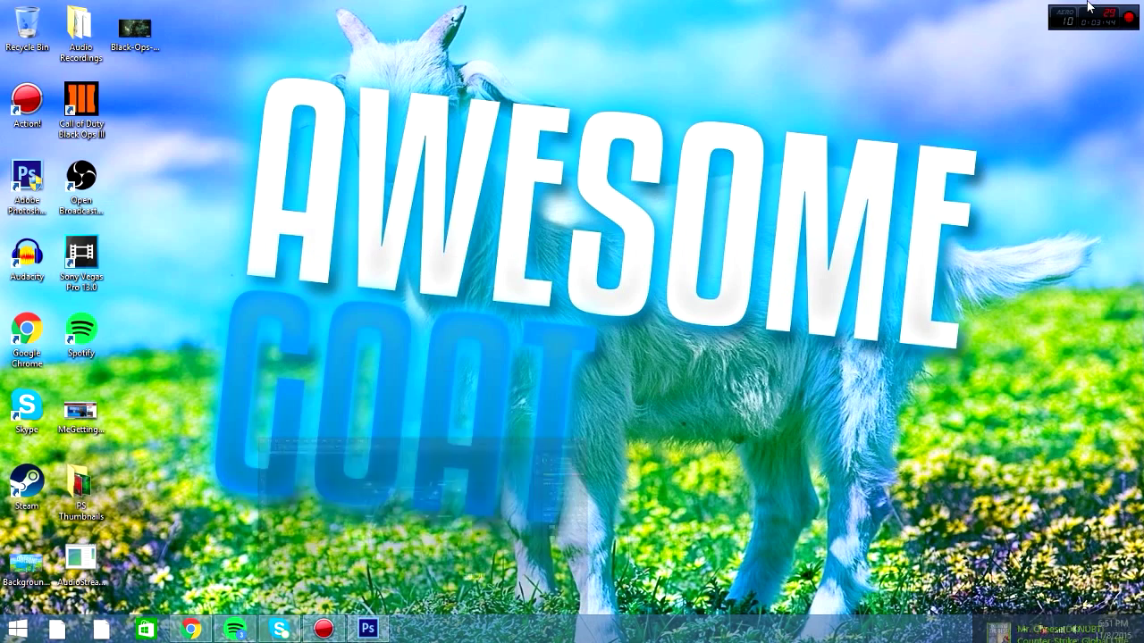
double_click(78, 482)
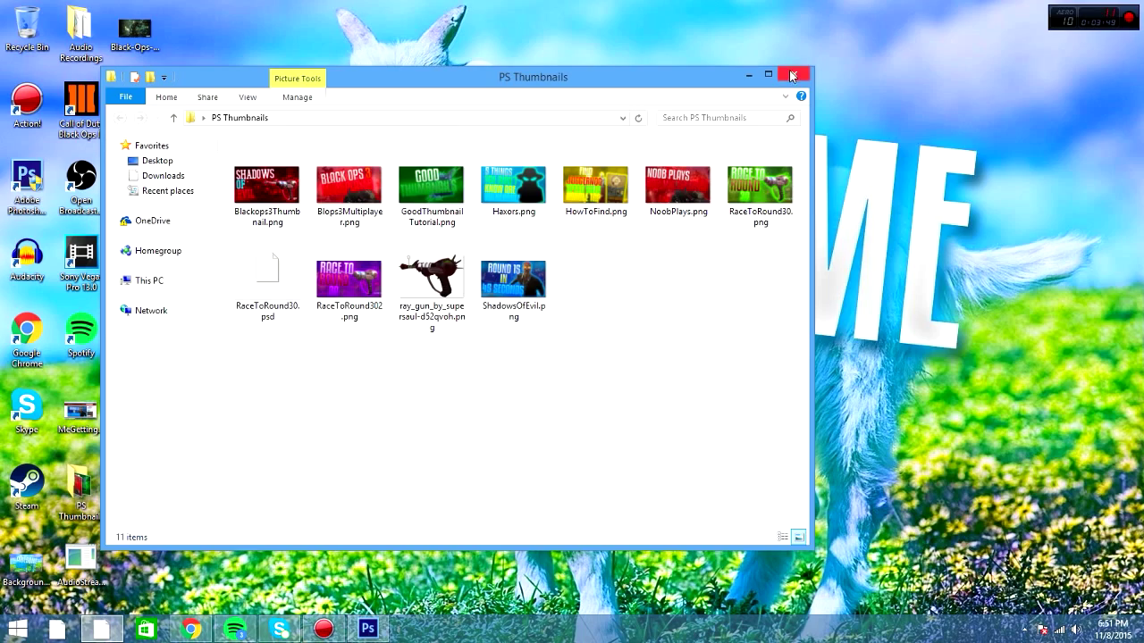
double_click(431, 188)
key(Escape)
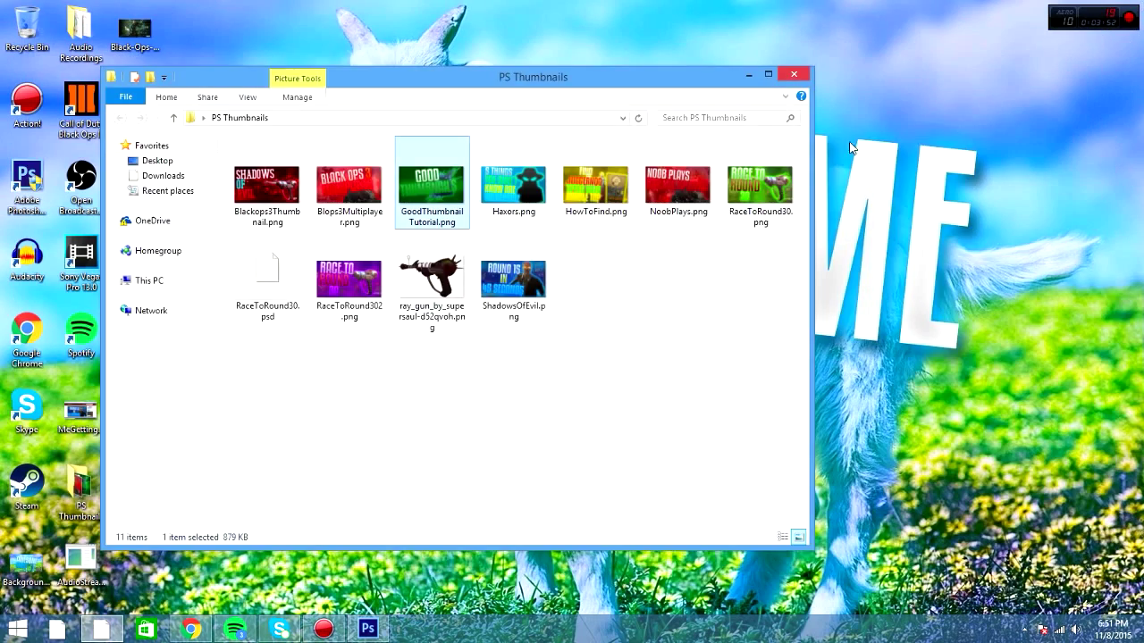
click(791, 75)
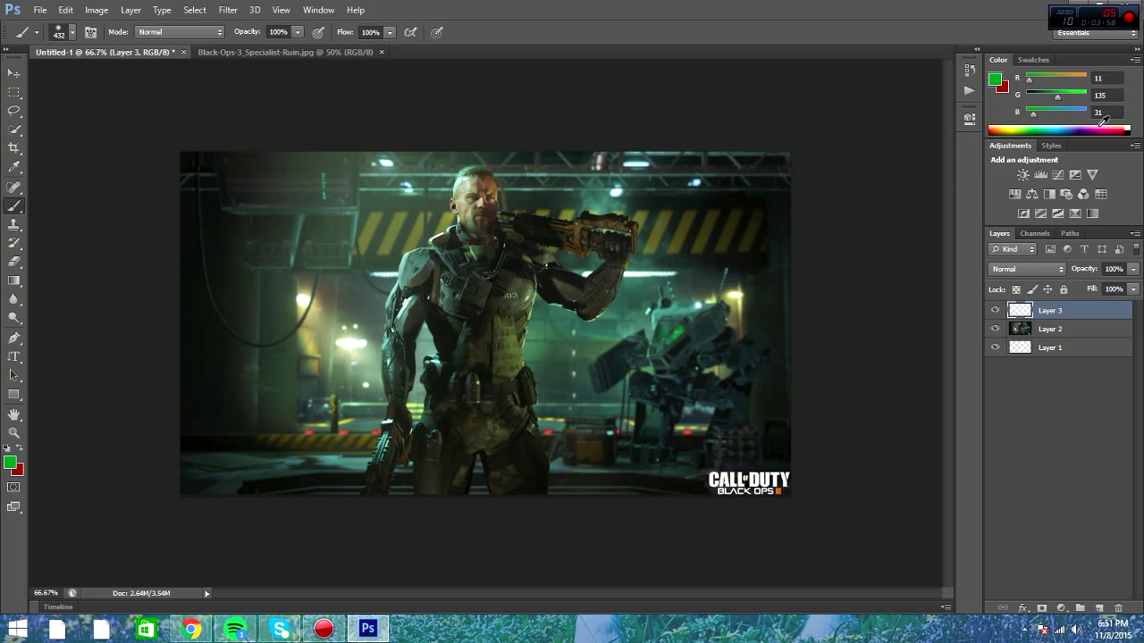
Step: Set the foreground color to dark orange with RGB values 210, 89, 0 for the brush
click(1100, 125)
click(995, 79)
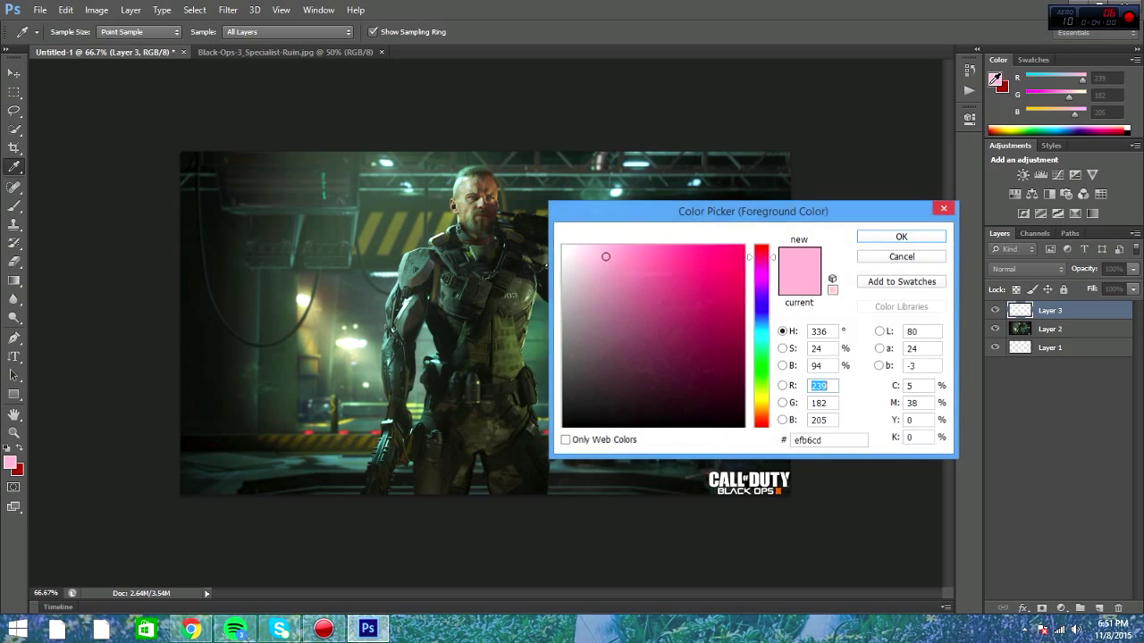
drag(761, 313, 764, 416)
click(744, 246)
click(924, 241)
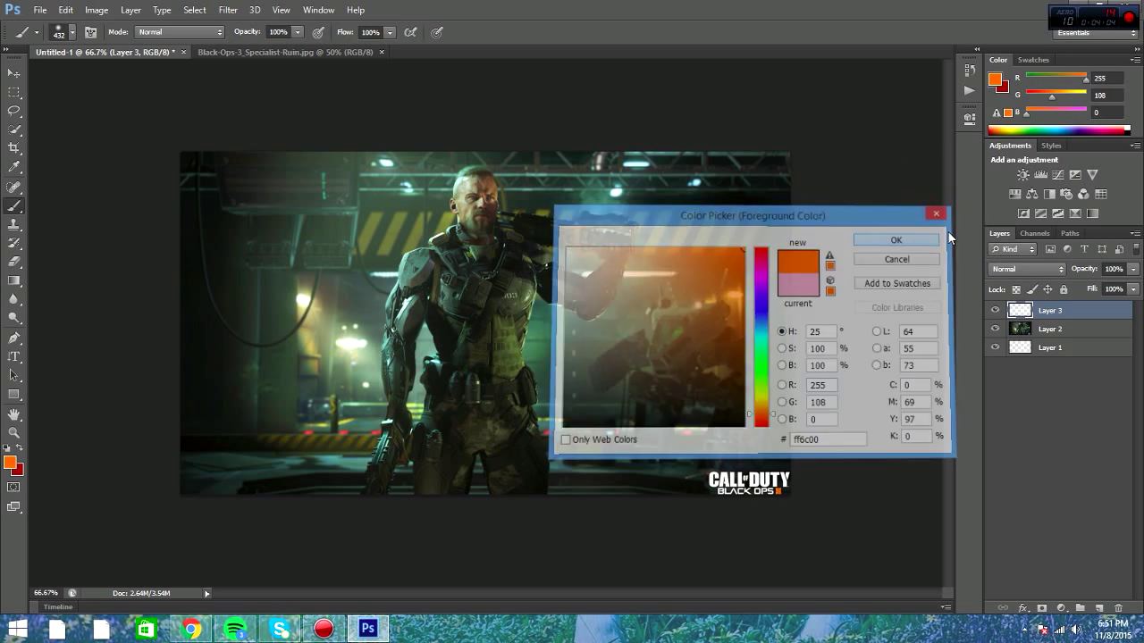
click(996, 80)
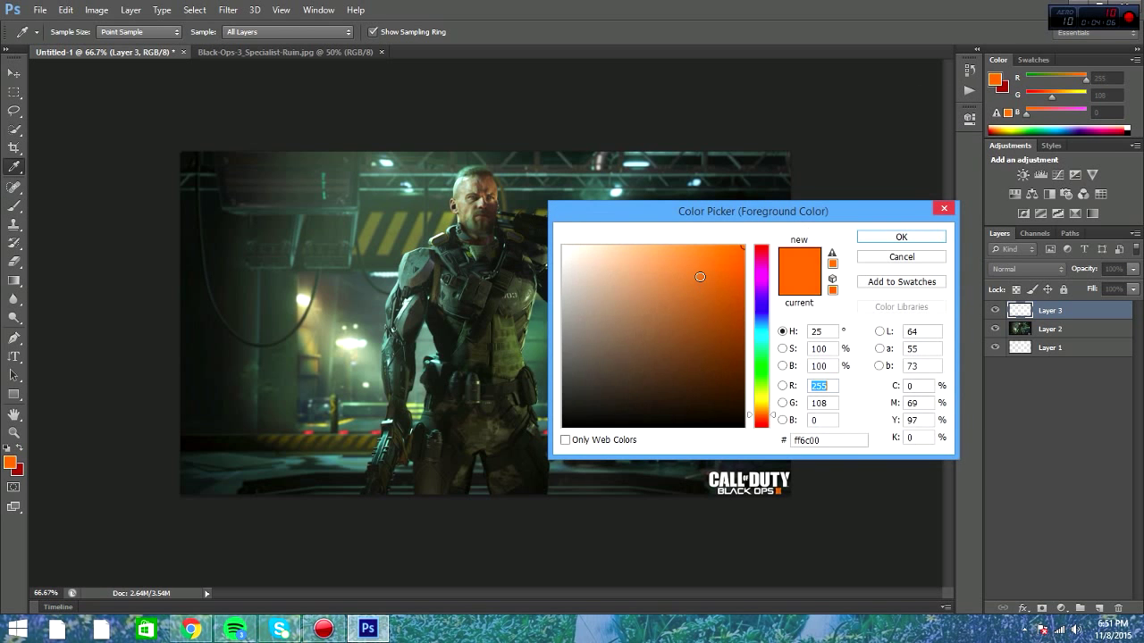
mouse_move(723, 286)
mouse_down()
mouse_move(748, 304)
mouse_move(754, 277)
mouse_up()
click(901, 237)
key(b)
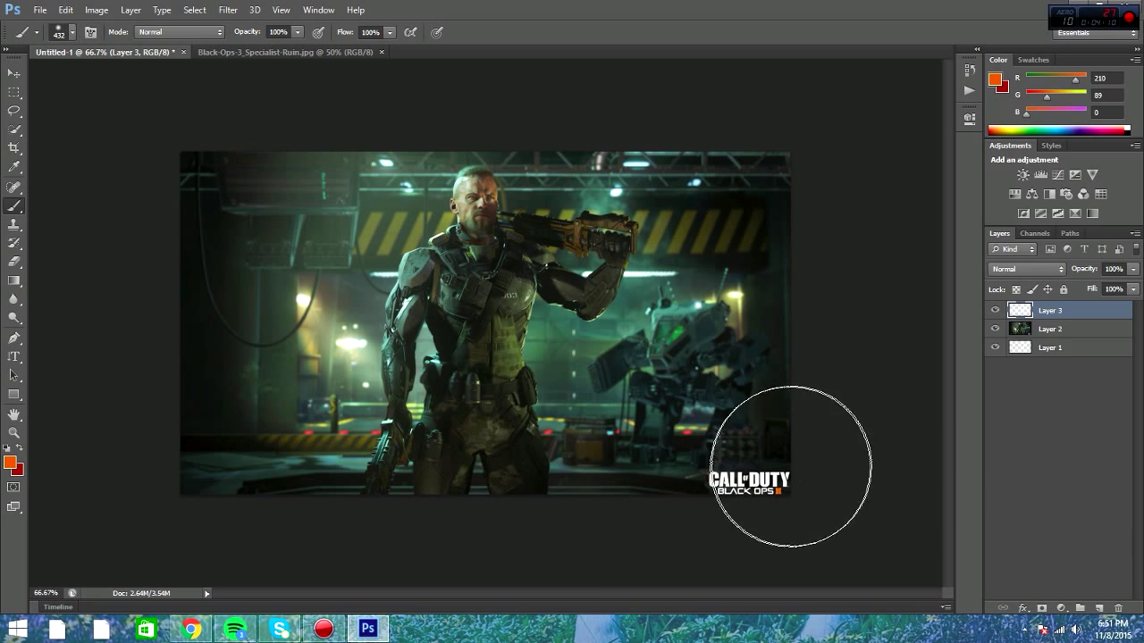
Step: Paint soft dark-orange brush strokes over all four corners of the canvas on Layer 3
drag(755, 474, 652, 501)
mouse_move(319, 462)
mouse_down()
mouse_move(281, 480)
mouse_move(217, 480)
mouse_move(268, 402)
mouse_up()
drag(230, 179, 270, 197)
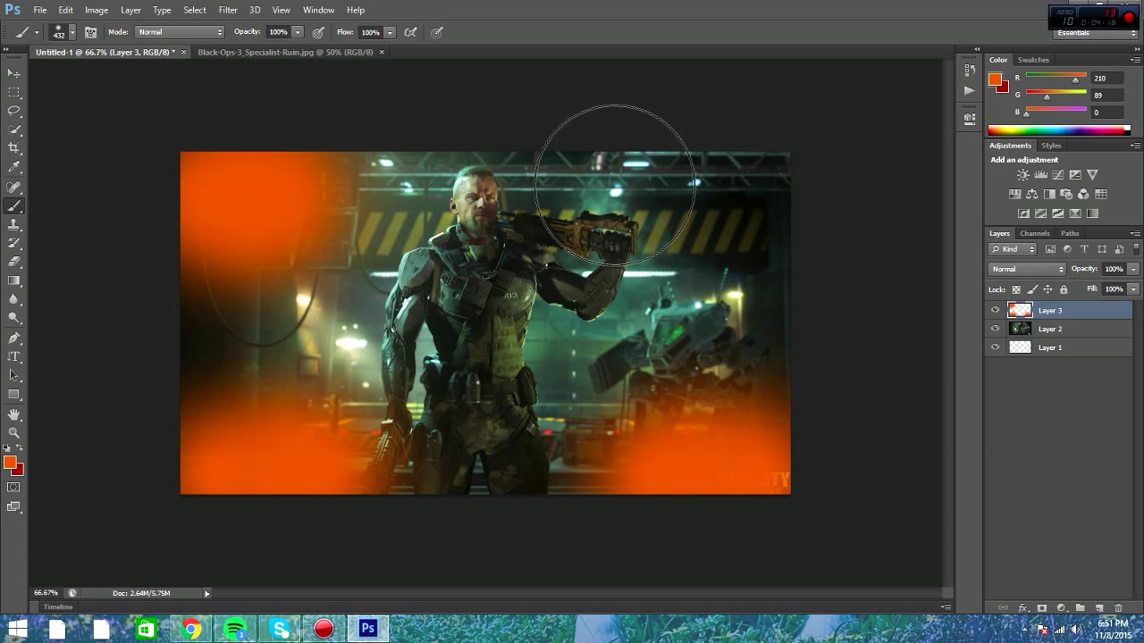
drag(617, 134, 745, 181)
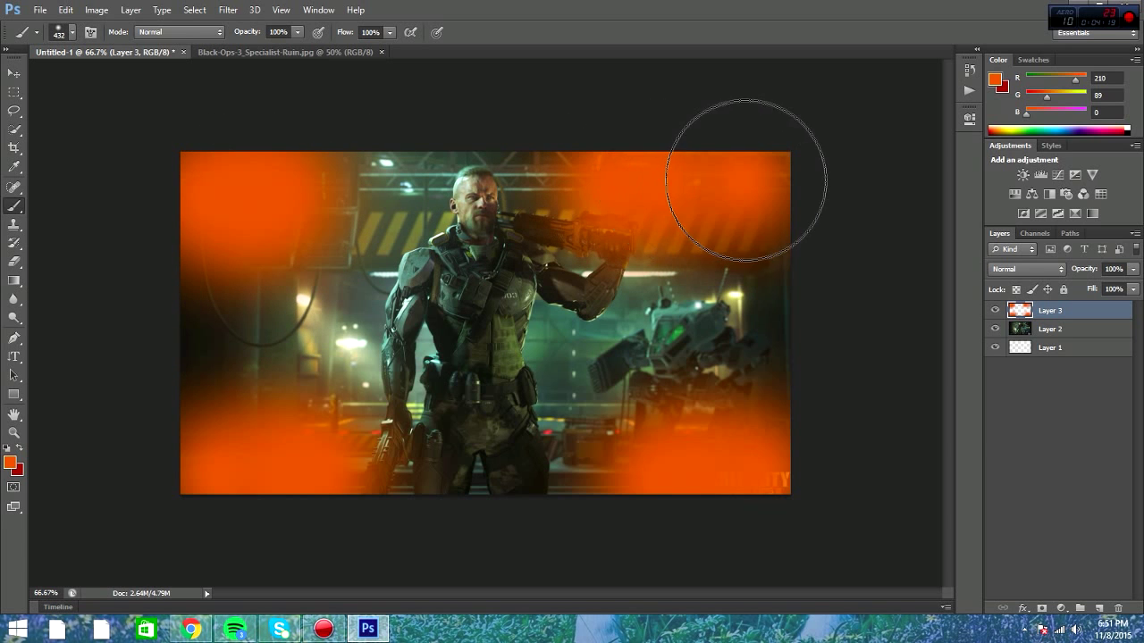
Step: Set the foreground color to lighter orange #ff7611 and brush it over the gaps between the painted corners on both sides of the soldier
click(1004, 88)
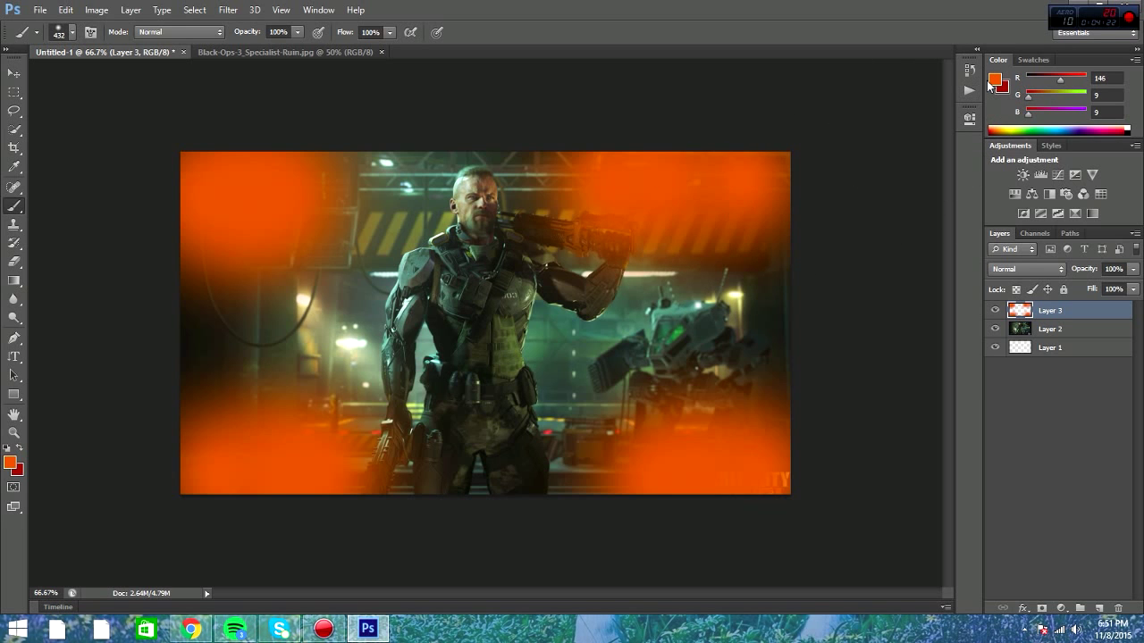
click(996, 80)
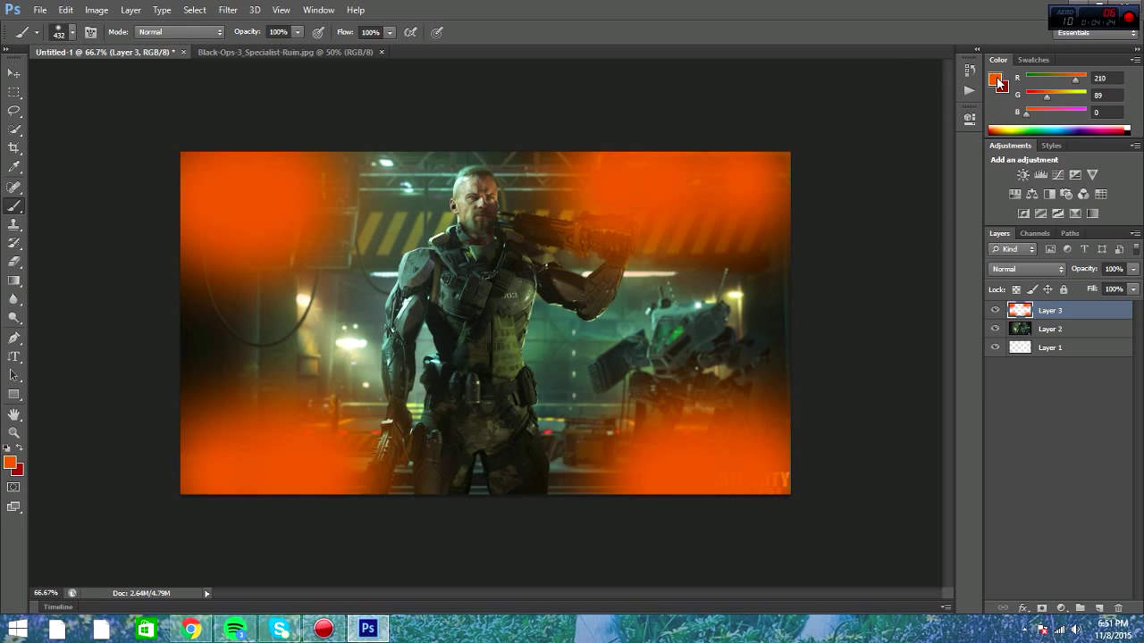
click(997, 80)
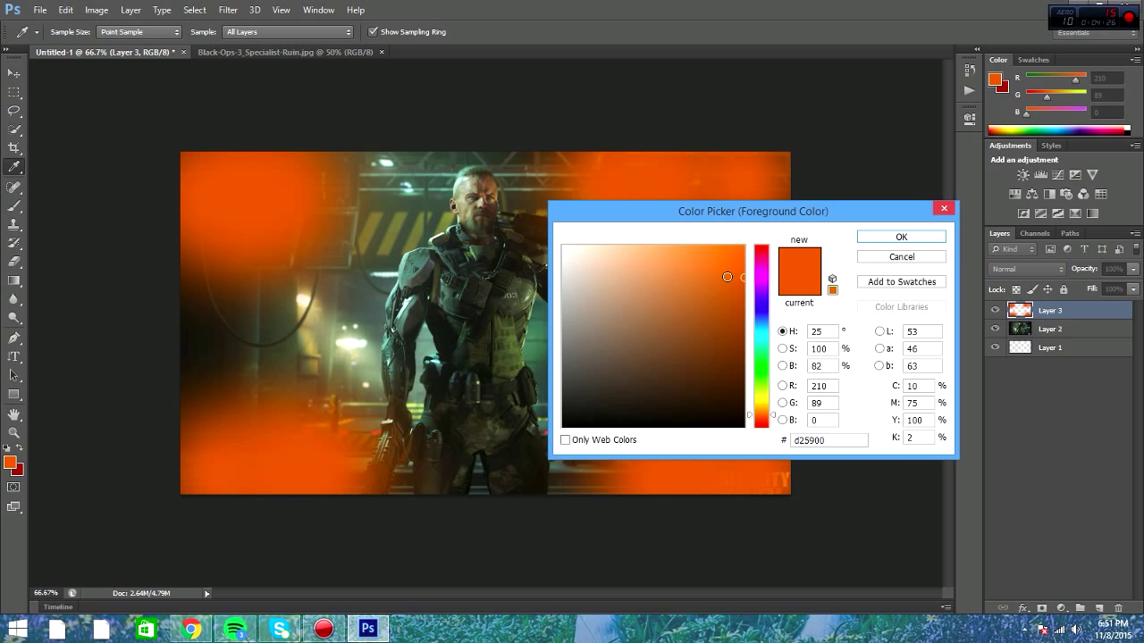
mouse_move(743, 277)
mouse_down()
mouse_move(714, 243)
mouse_move(731, 244)
mouse_up()
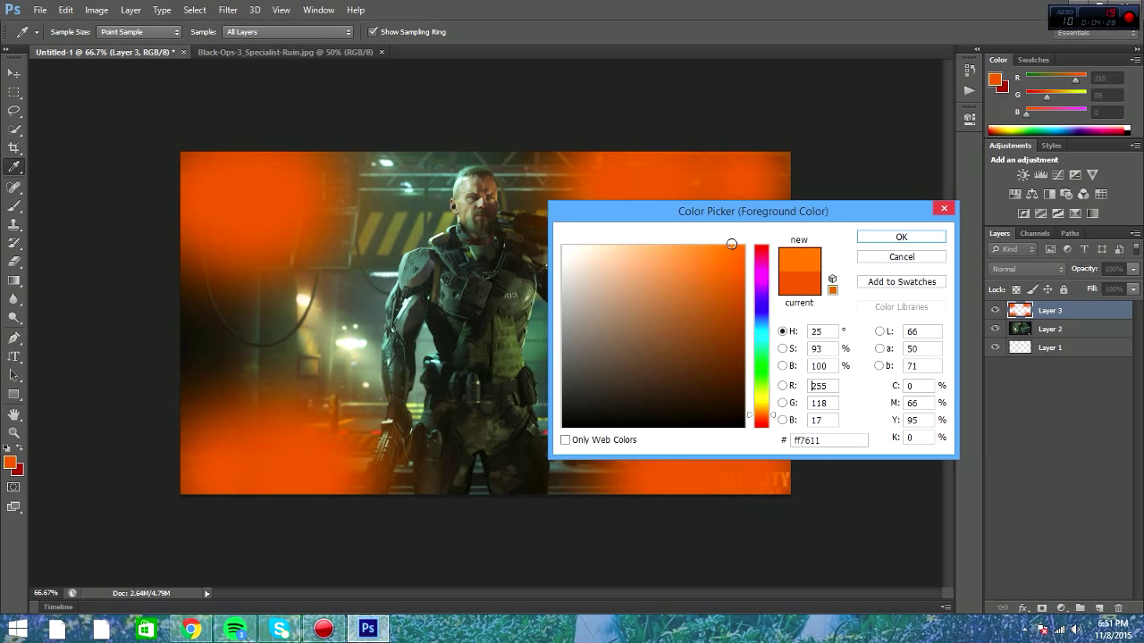
click(901, 237)
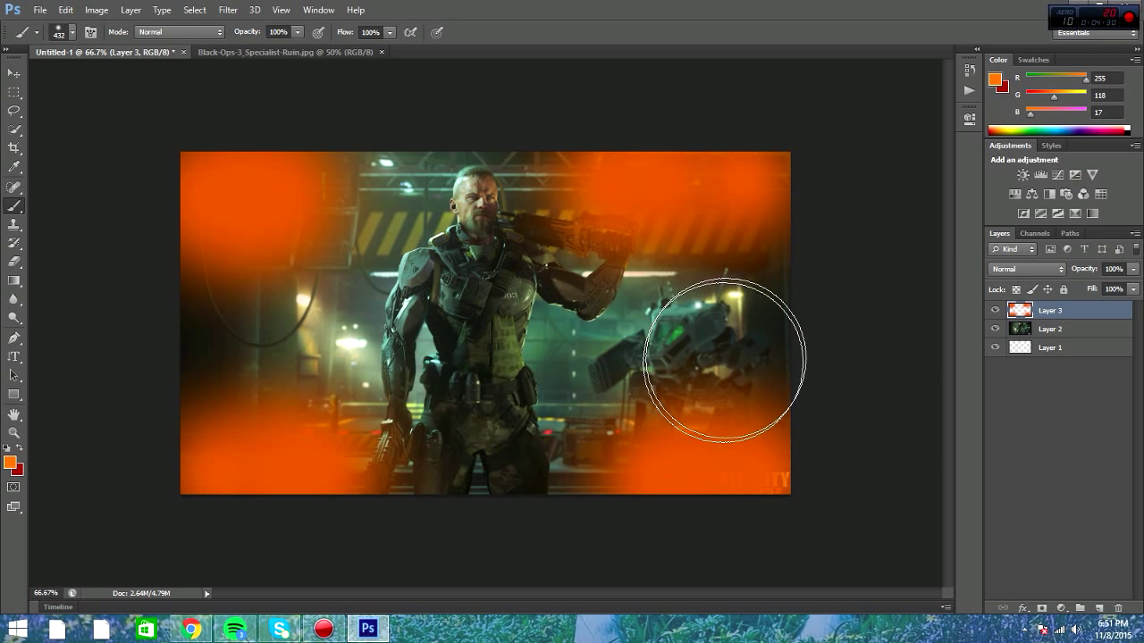
click(750, 318)
click(714, 331)
click(634, 344)
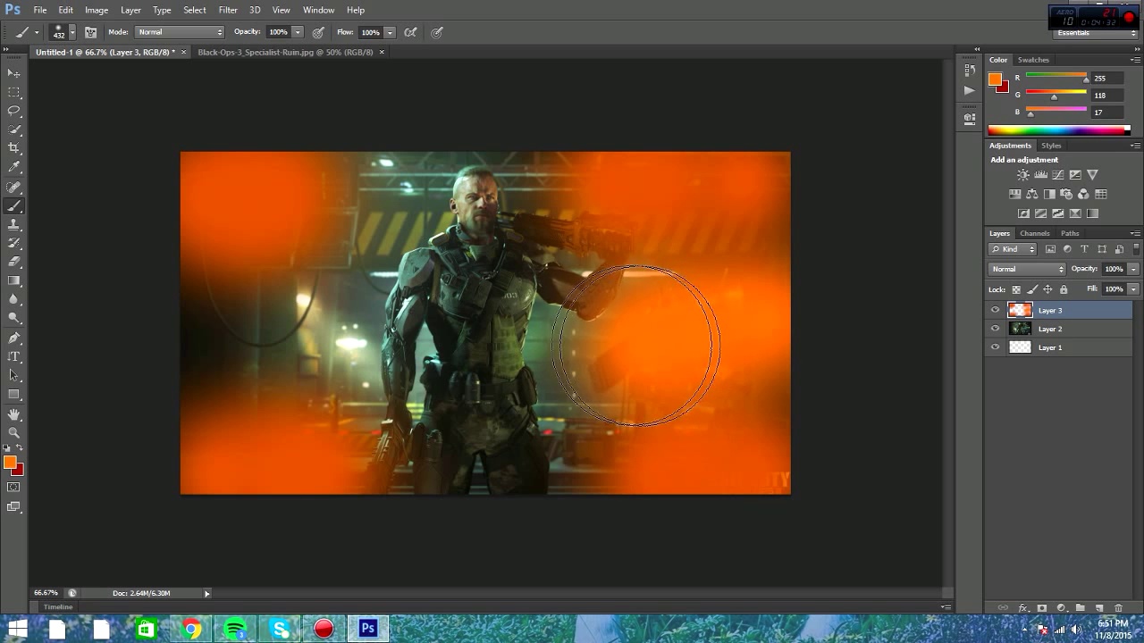
click(284, 333)
click(243, 306)
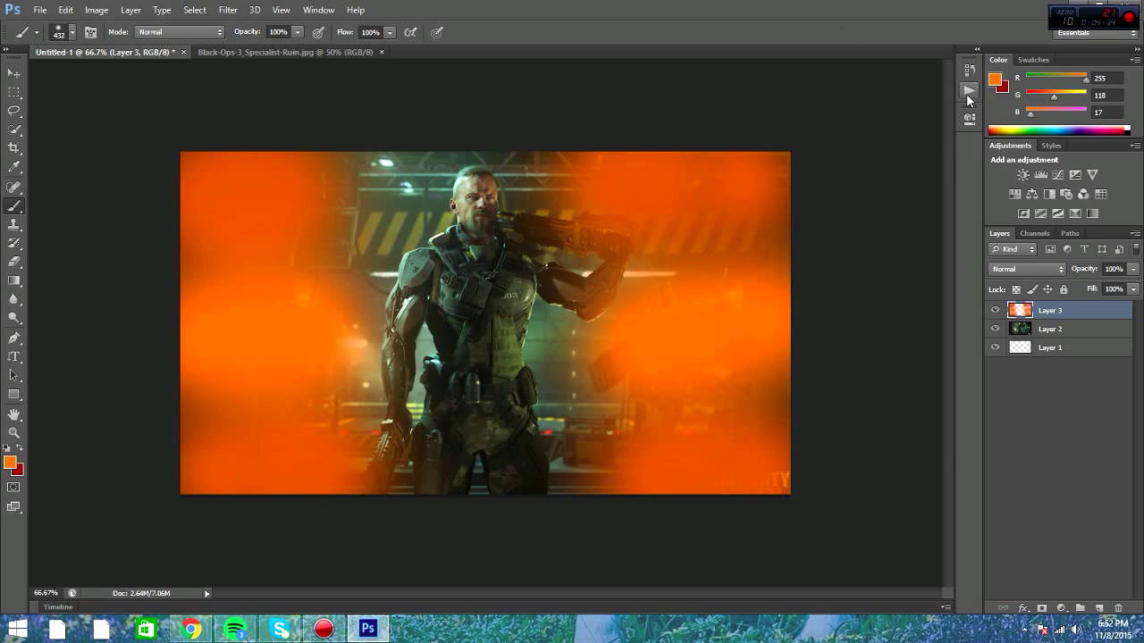
Step: Set the foreground color to RGB 236, 100, 0 and brush over the soldier in the middle of the canvas on Layer 3
click(994, 82)
drag(724, 261, 750, 259)
click(901, 236)
key(b)
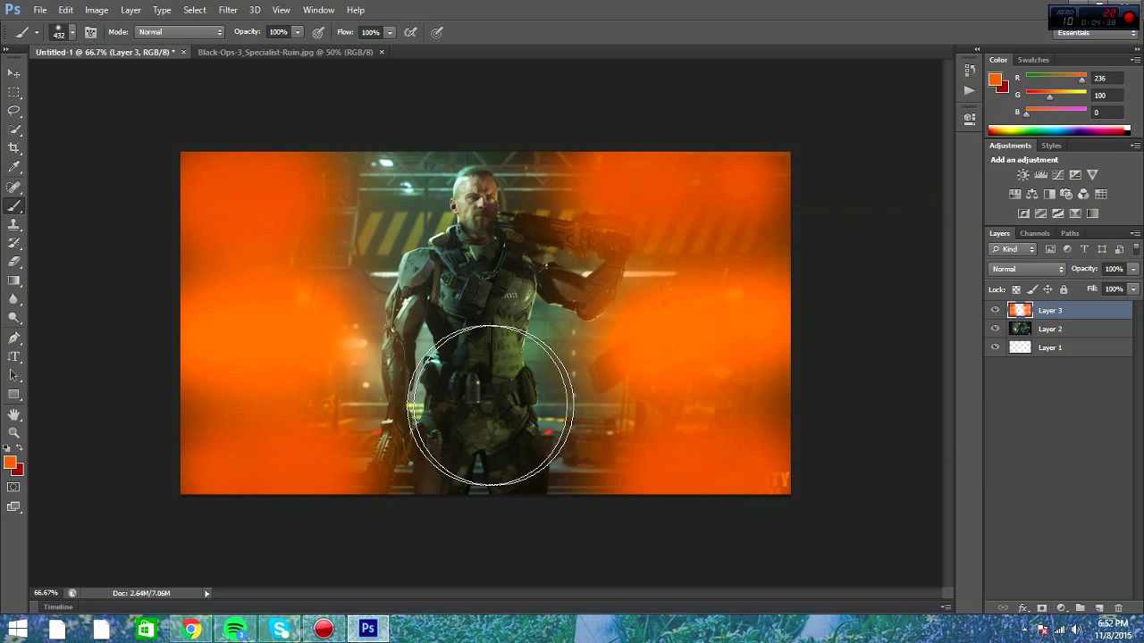
mouse_move(554, 474)
mouse_down()
mouse_move(455, 475)
mouse_move(437, 456)
mouse_move(429, 421)
mouse_move(577, 388)
mouse_move(485, 317)
mouse_move(517, 320)
mouse_move(401, 311)
mouse_move(408, 239)
mouse_move(502, 210)
mouse_move(484, 182)
mouse_move(396, 191)
mouse_up()
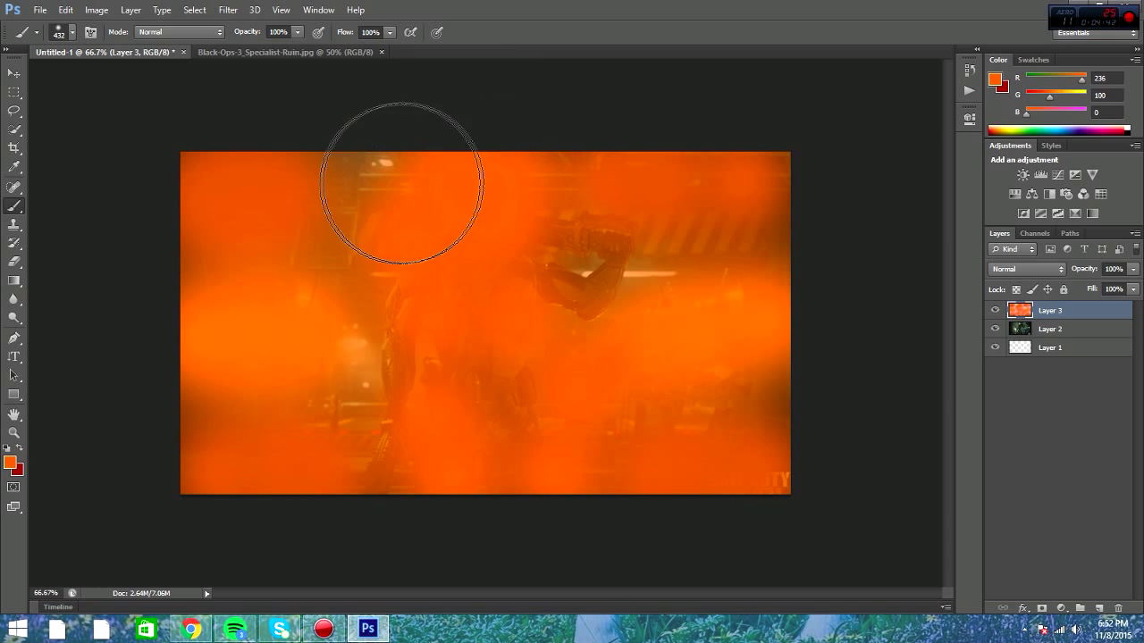
mouse_move(471, 360)
mouse_down()
mouse_move(435, 378)
mouse_move(401, 196)
mouse_up()
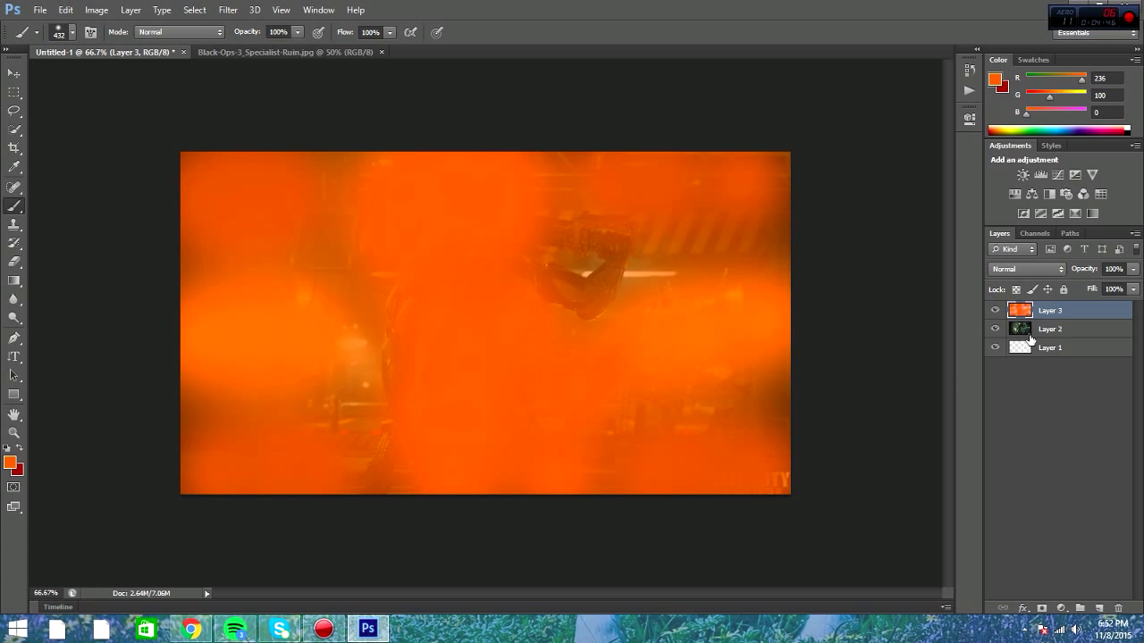
Step: Lower the opacity of the orange-painted Layer 3 to 61%
click(1132, 269)
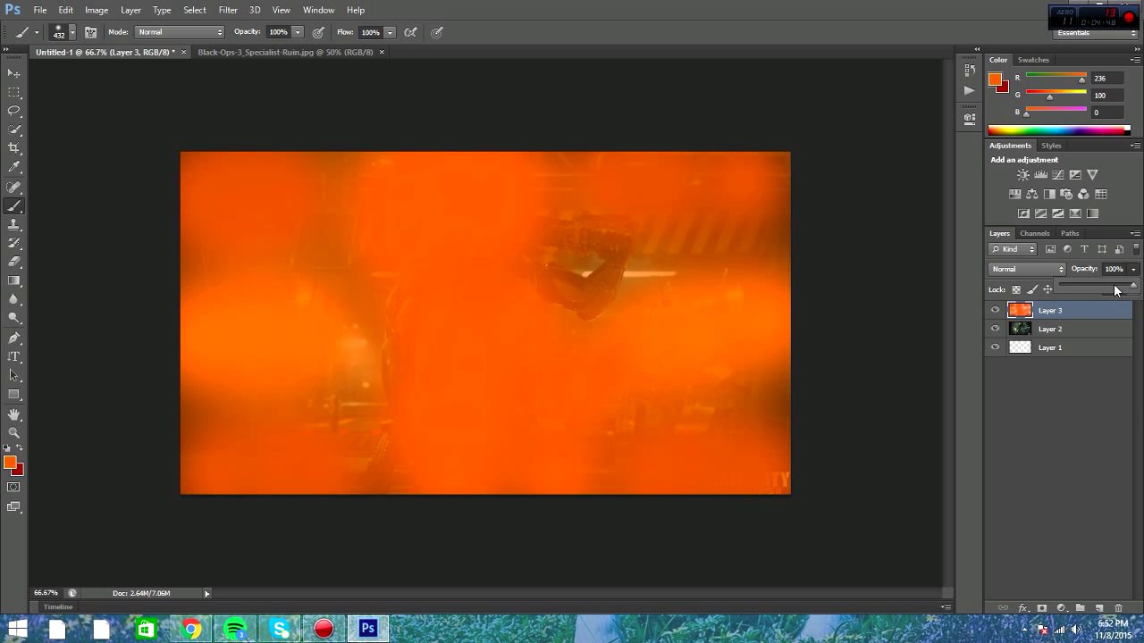
drag(1113, 287, 1112, 287)
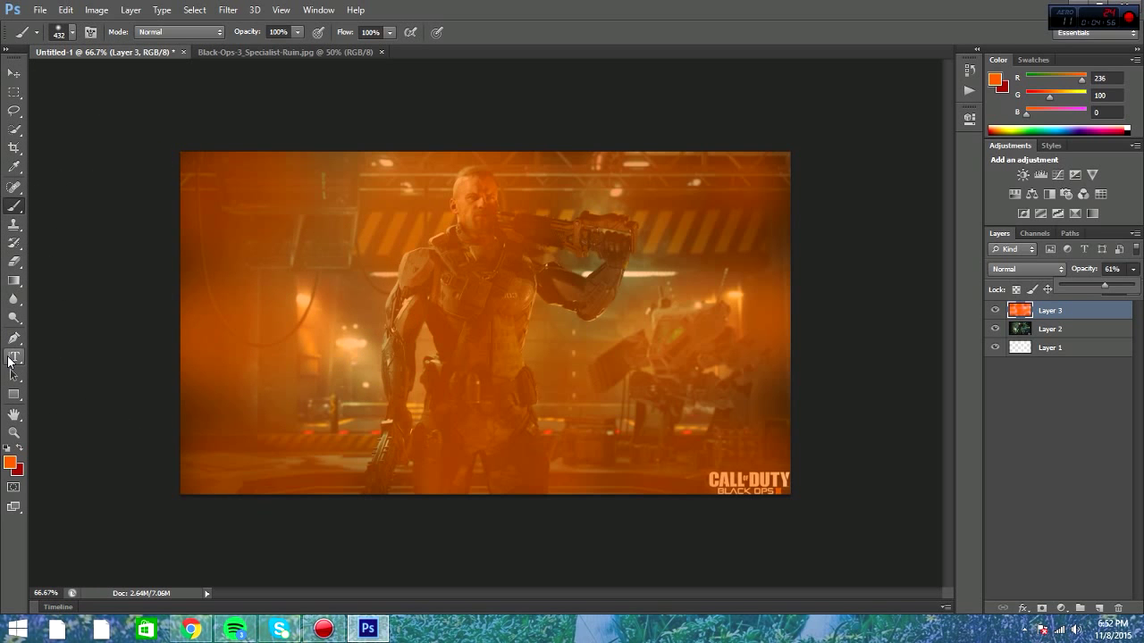
Step: Add a horizontal text layer reading "BLACK OPS 3" across the upper part of the canvas
drag(15, 361, 49, 358)
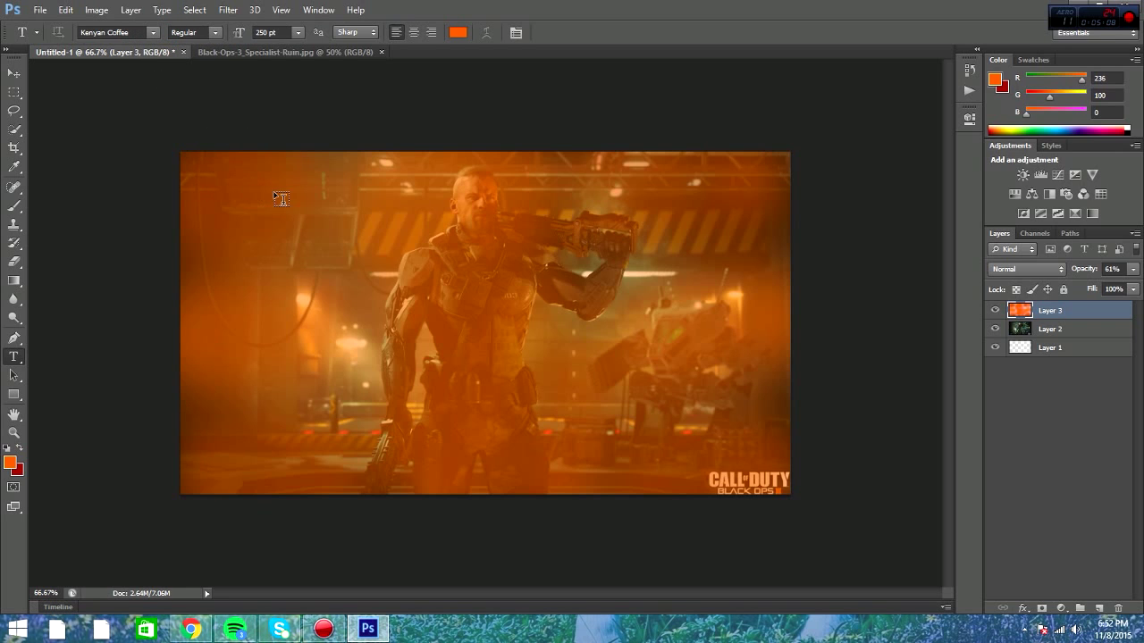
click(250, 213)
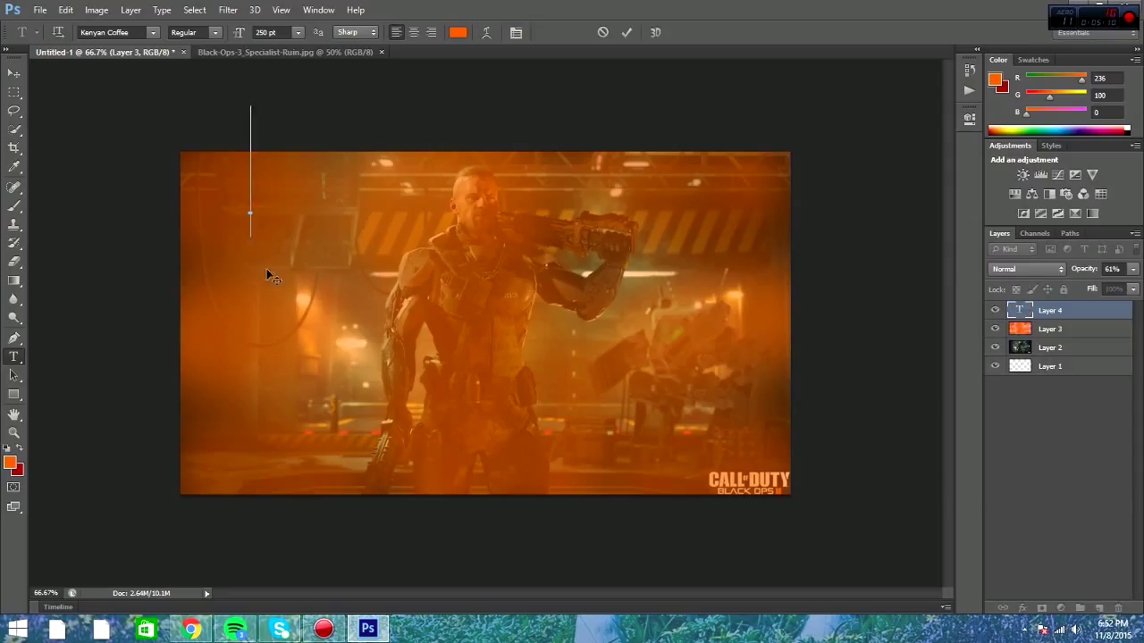
text(B)
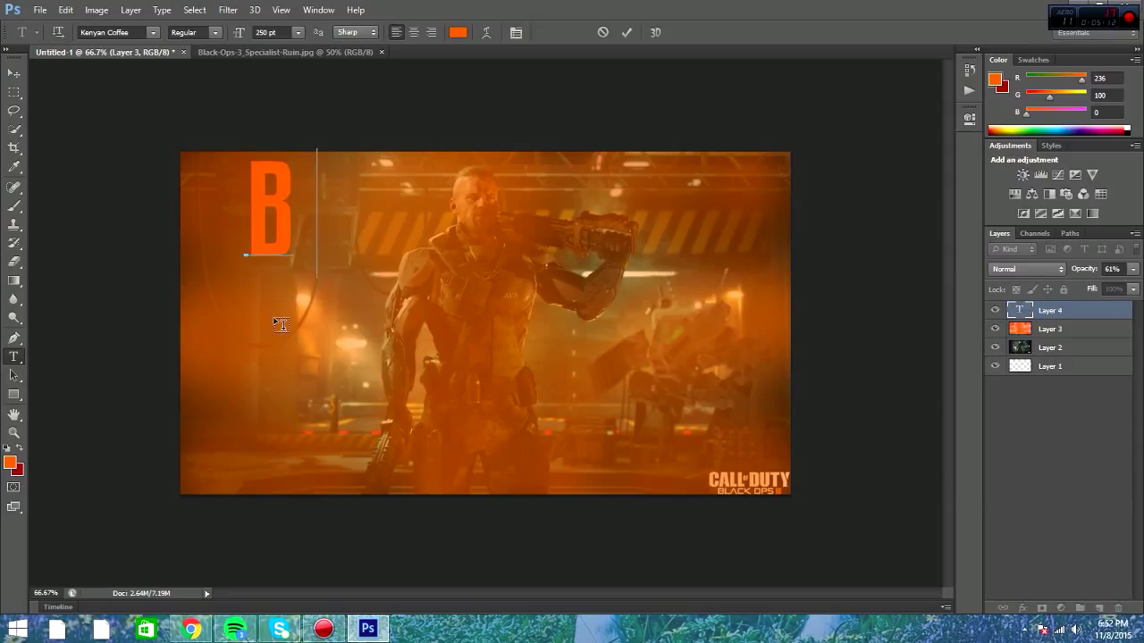
text(LACK OPS 3)
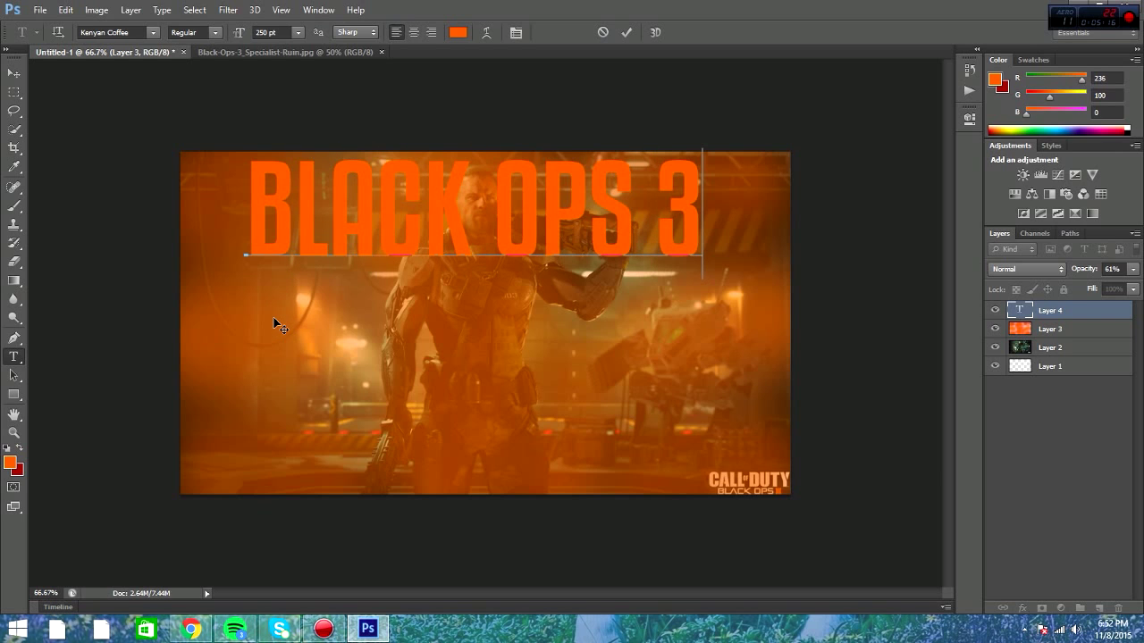
click(626, 32)
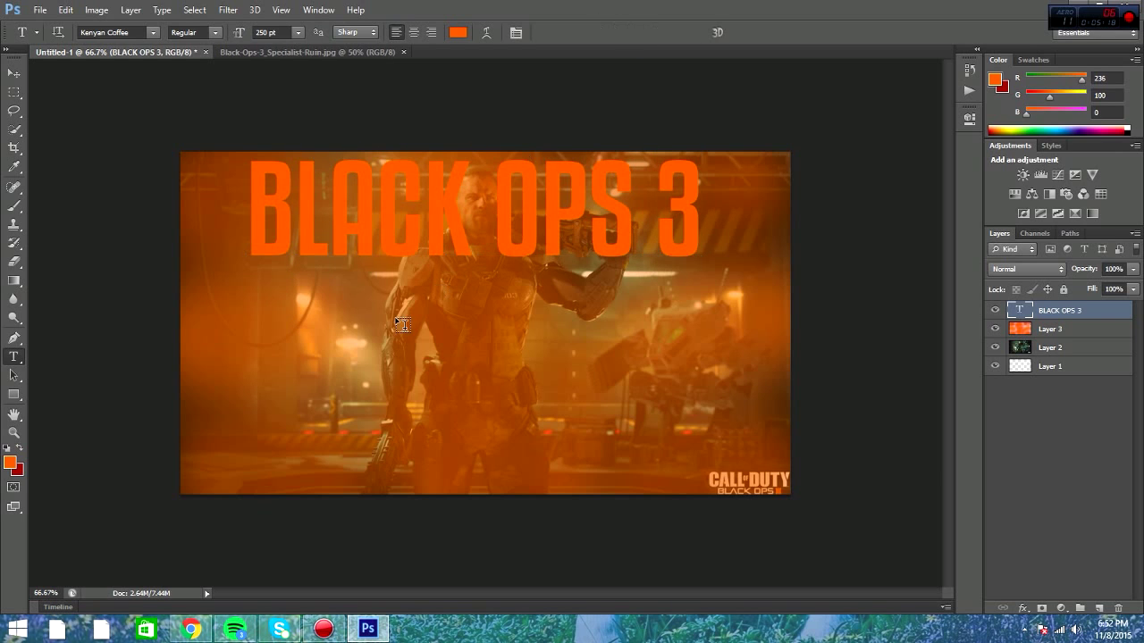
Step: Add a separate text layer reading "CAMPAIGN" and place it directly below the "BLACK OPS 3" line
click(271, 303)
text(CAMPAIGN)
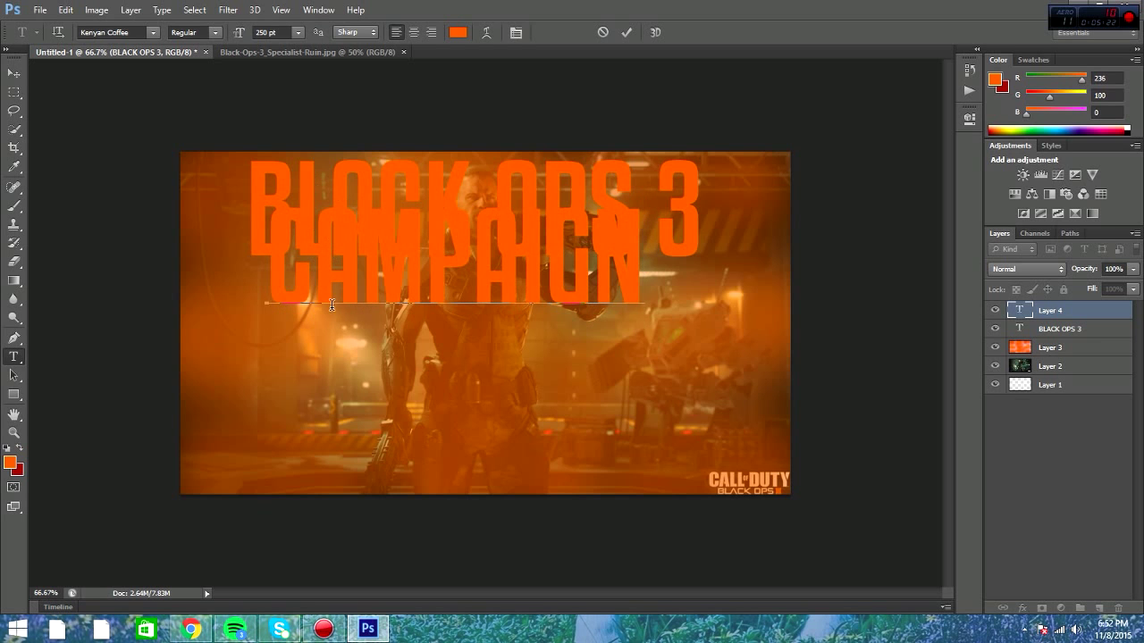
drag(332, 357, 357, 400)
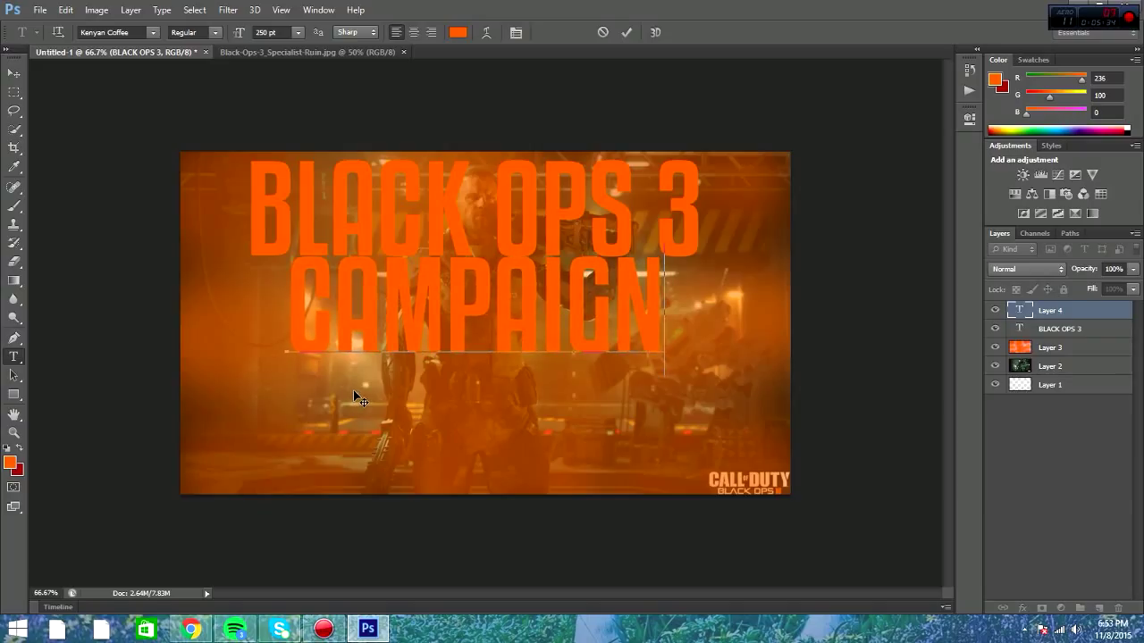
click(625, 32)
Step: Nudge the "CAMPAIGN" text slightly down with the Move tool to leave a small gap under "BLACK OPS 3"
click(15, 72)
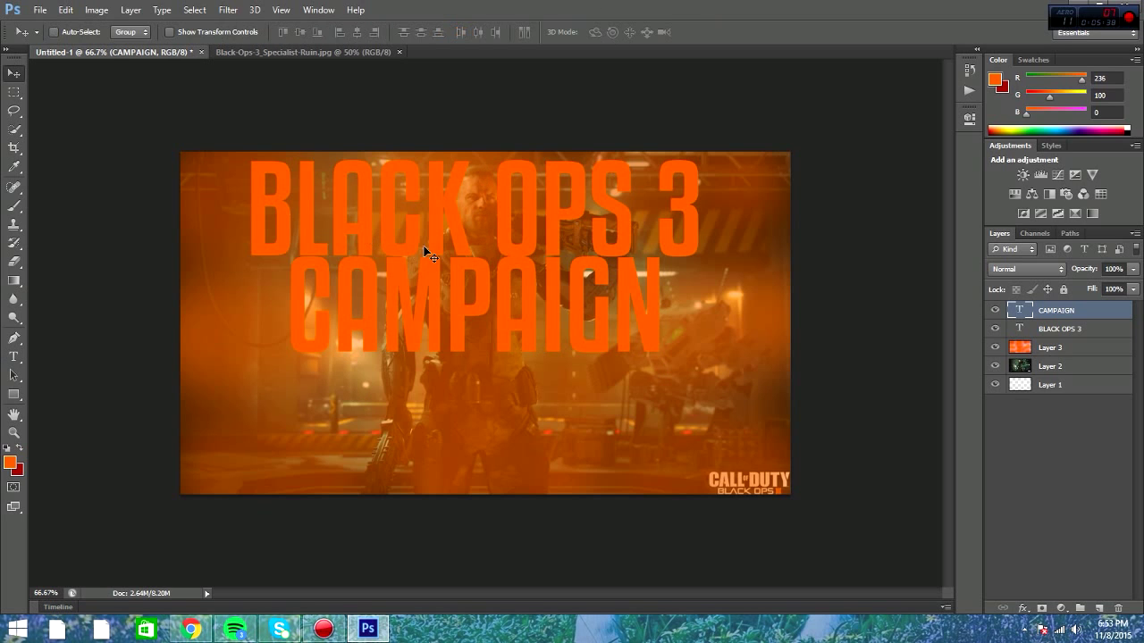
key(Down)
key(Down)
key(Down)
key(Down)
key(Down)
key(Down)
key(Down)
key(Down)
key(Down)
key(Down)
key(Down)
key(Down)
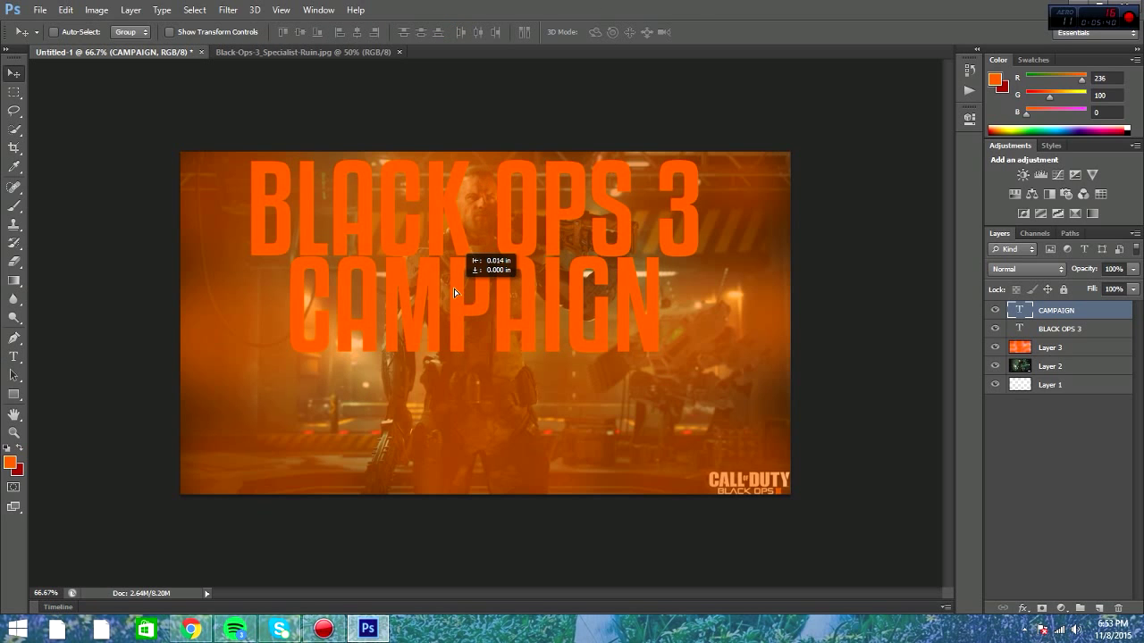
key(Right)
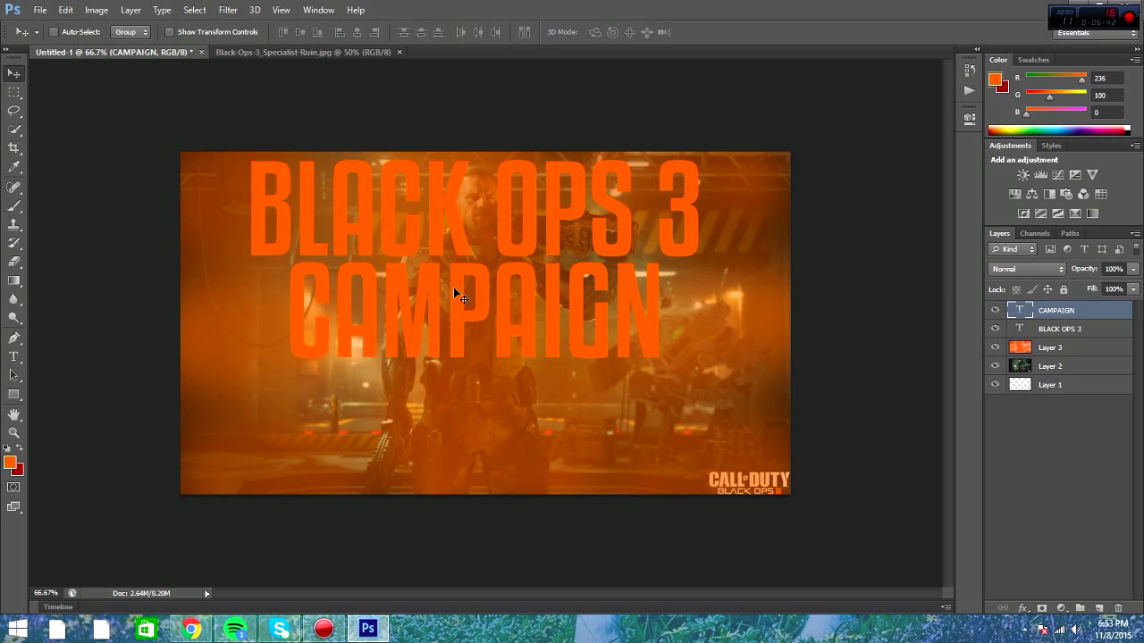
Step: Give the "BLACK OPS 3" text layer a gradient overlay at about 50% opacity and a drop shadow with a size of 9 px
double_click(1096, 328)
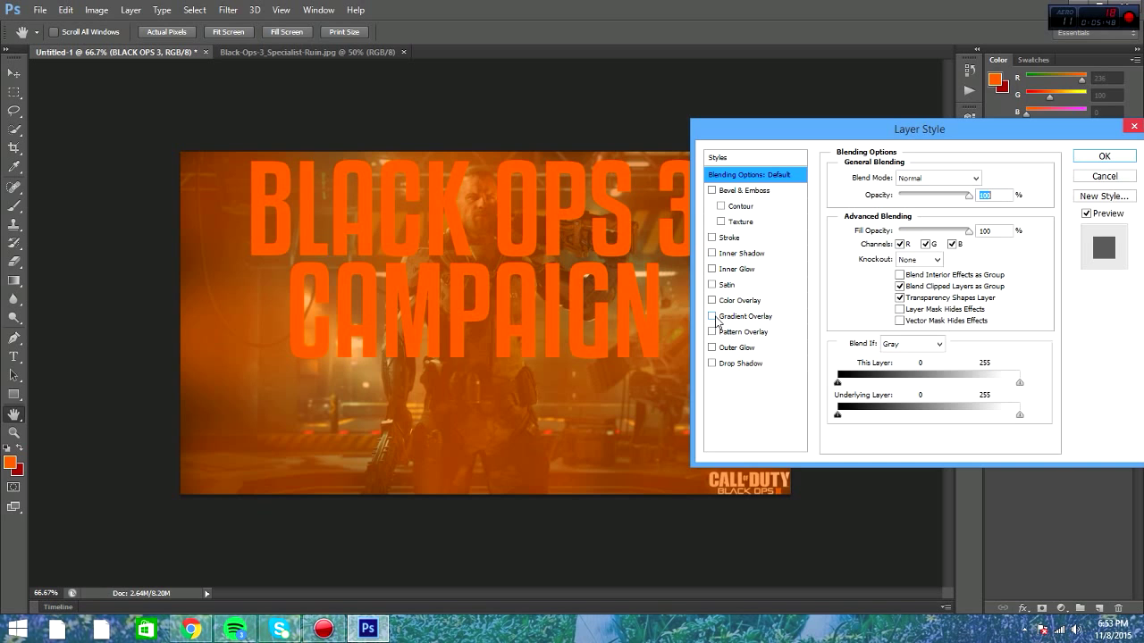
click(712, 317)
click(713, 363)
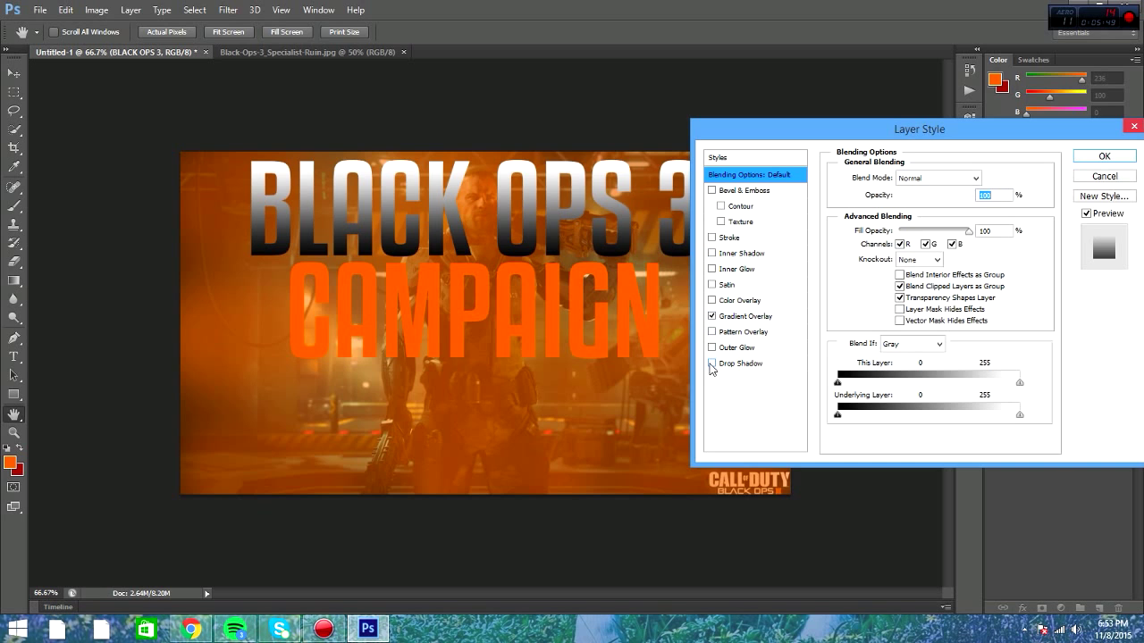
click(783, 316)
drag(945, 198, 931, 198)
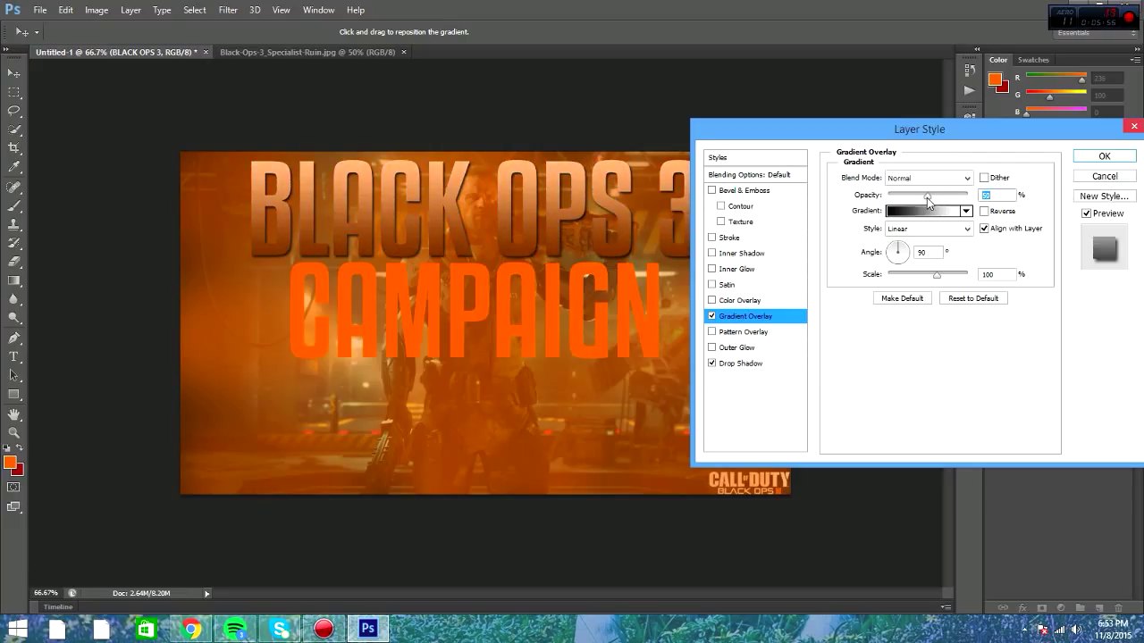
click(746, 366)
text(9)
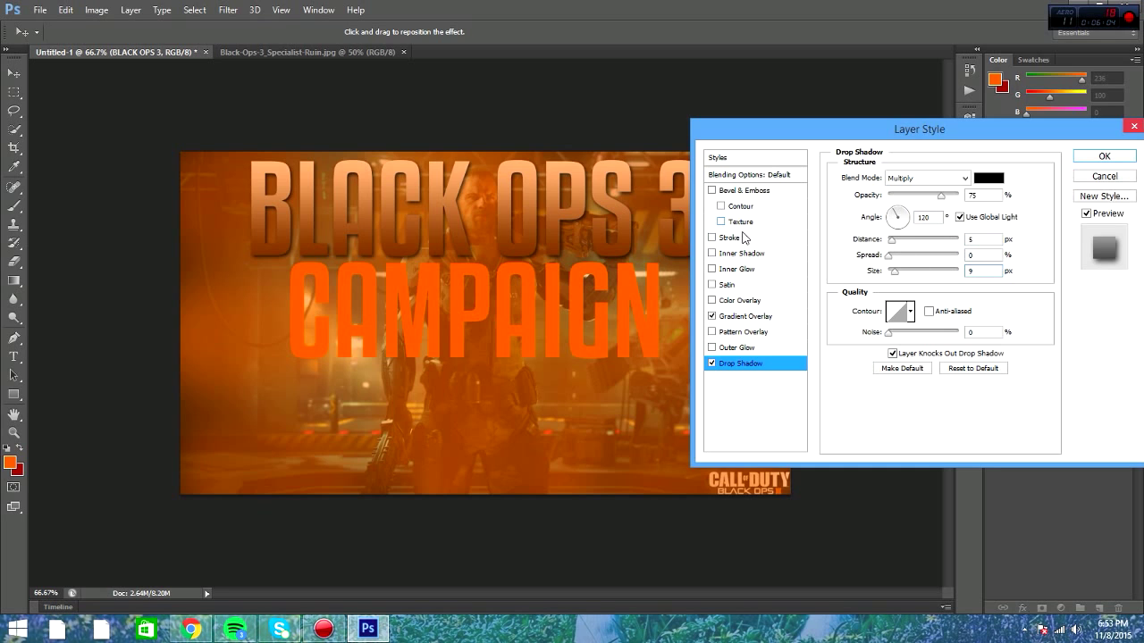
Step: Add a white inner glow to the "BLACK OPS 3" text with a size of 44 px and Normal blend mode
click(712, 269)
click(763, 269)
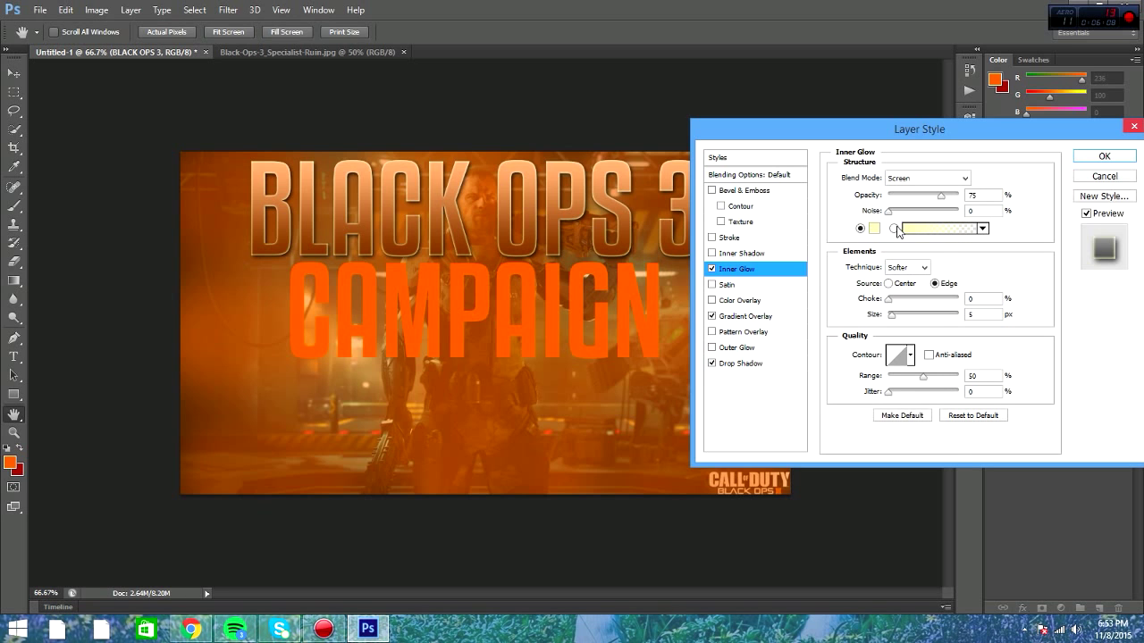
click(873, 229)
click(564, 247)
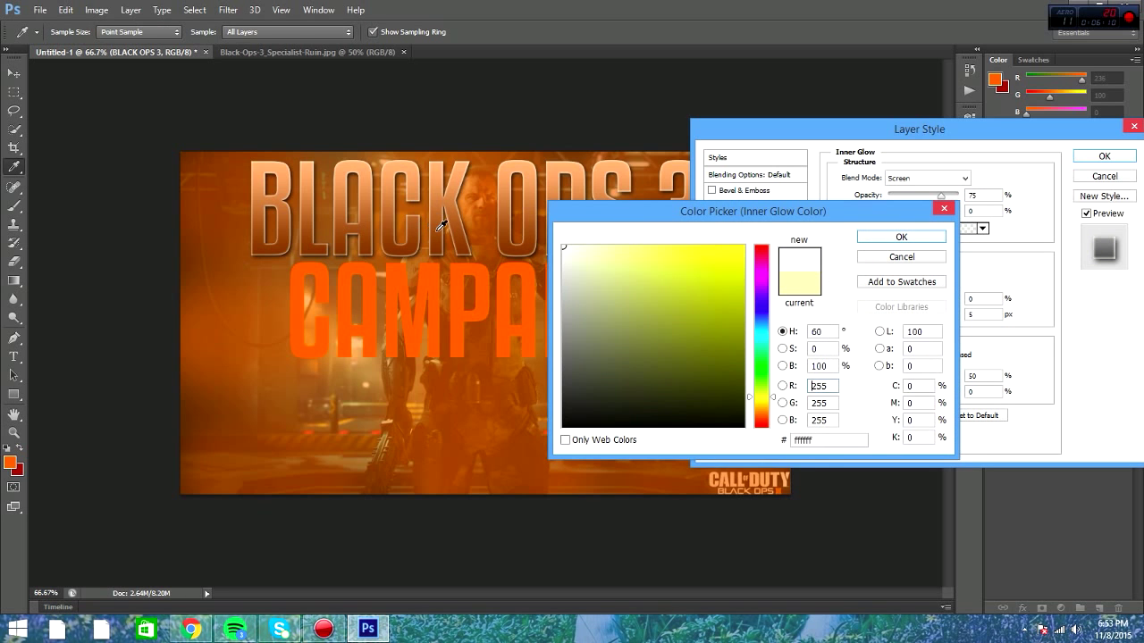
click(920, 237)
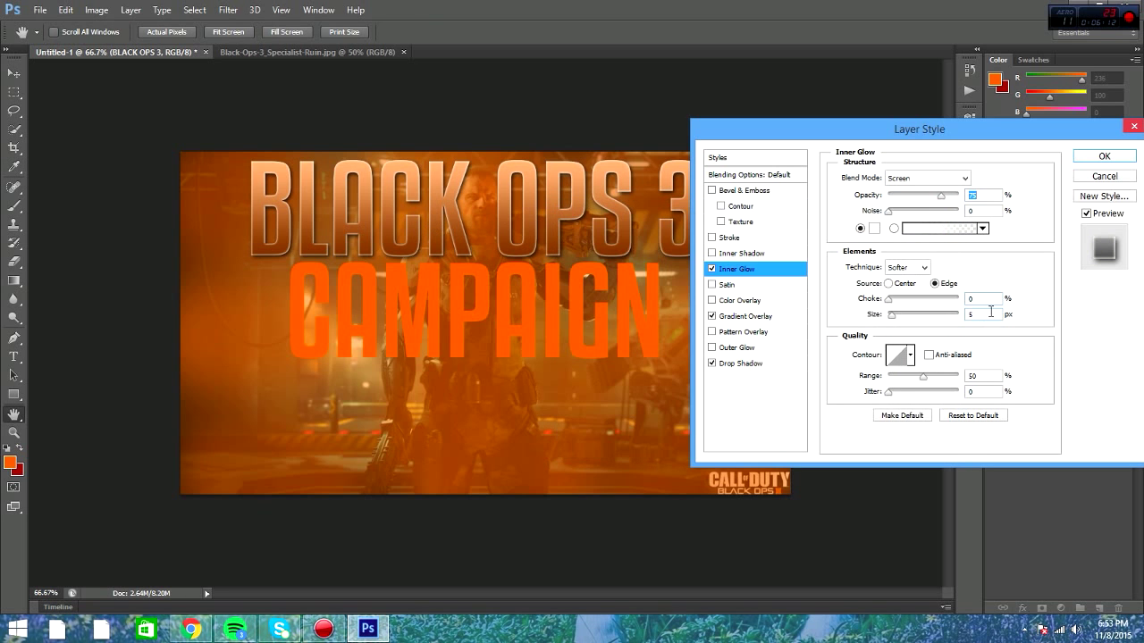
click(990, 313)
text(44)
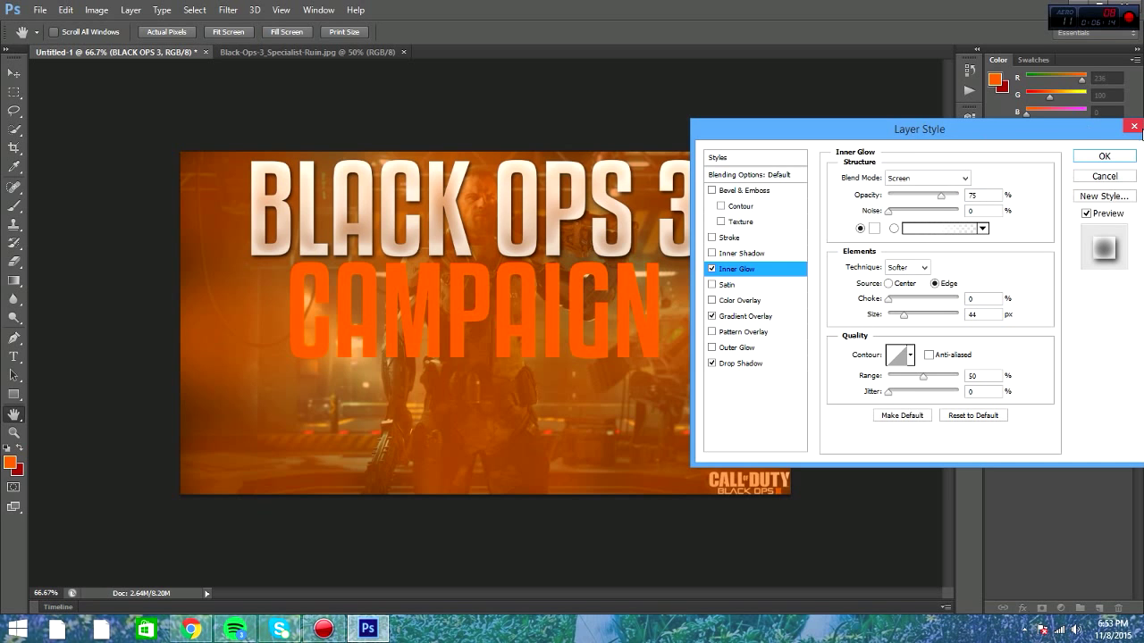
click(971, 178)
click(956, 186)
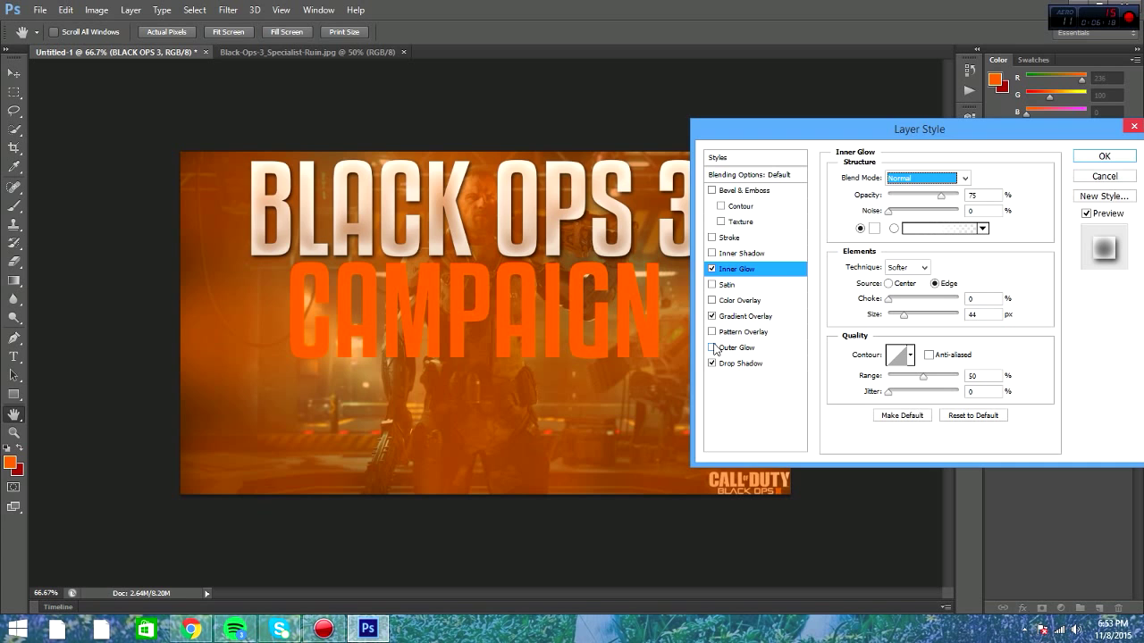
Step: Add an outer glow to "BLACK OPS 3" in the orange foreground color, 44 px in size with Normal blend mode, and apply the layer style
click(733, 348)
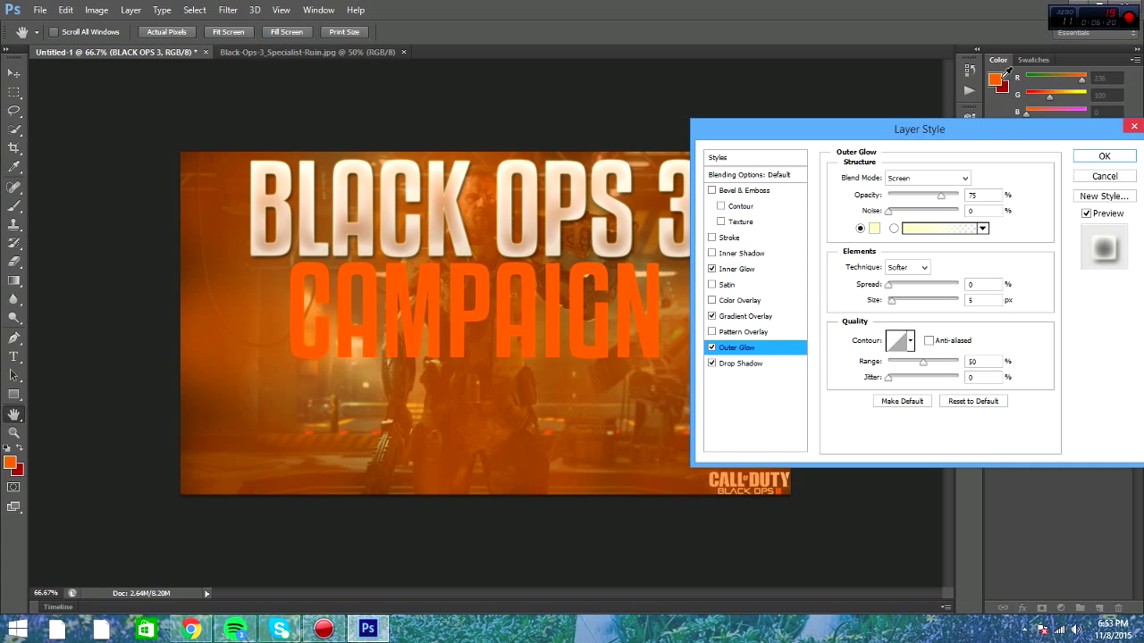
click(874, 229)
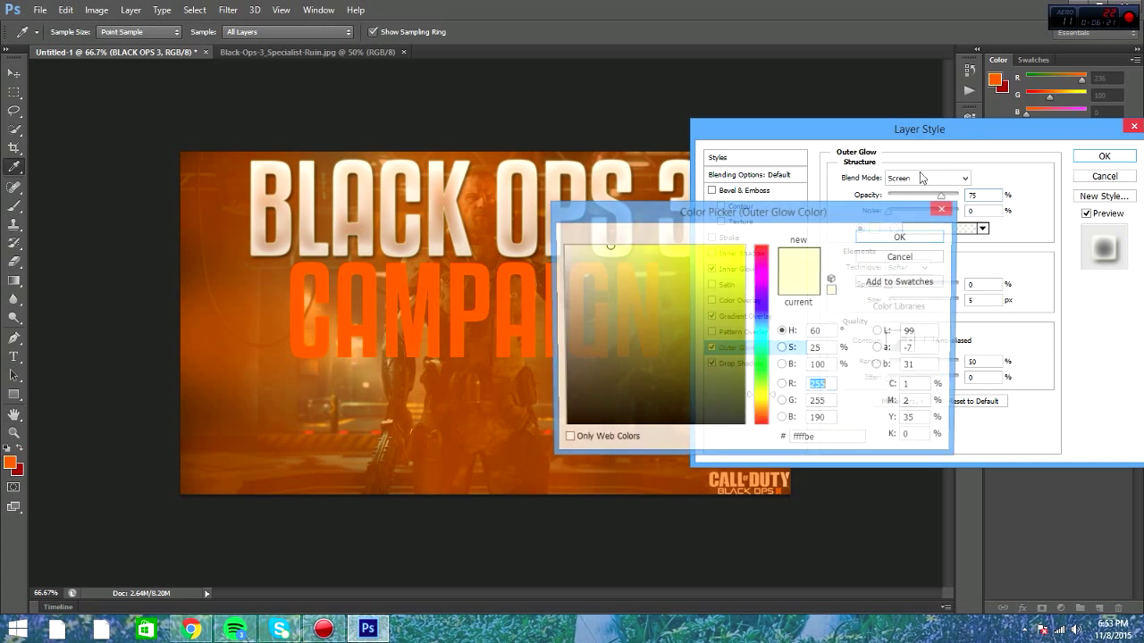
click(1000, 78)
click(900, 236)
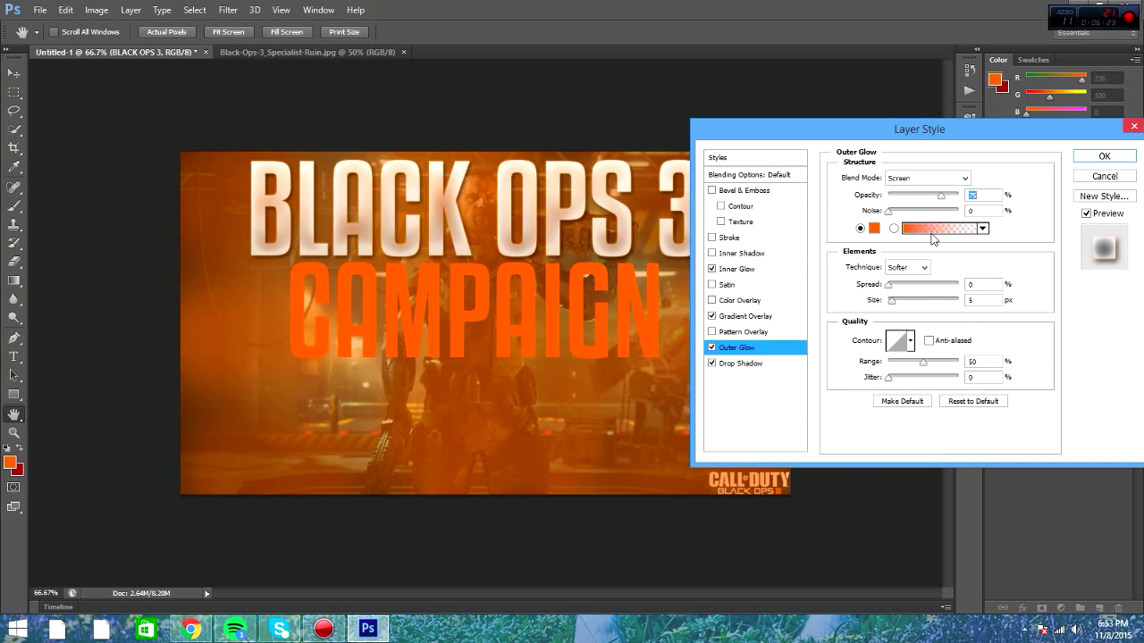
click(986, 301)
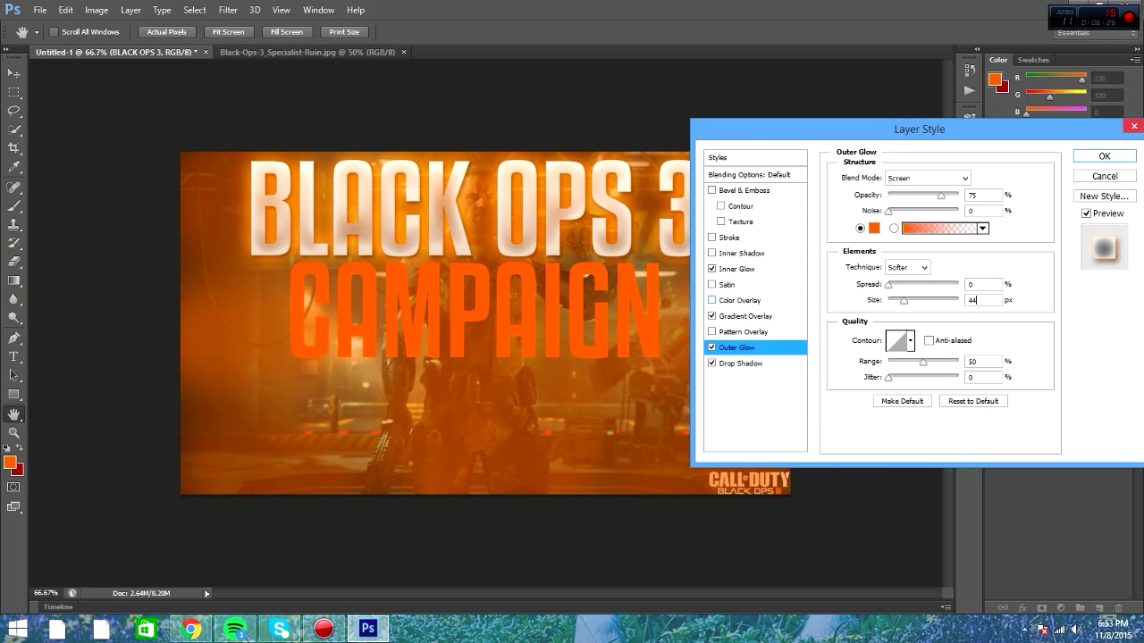
click(965, 177)
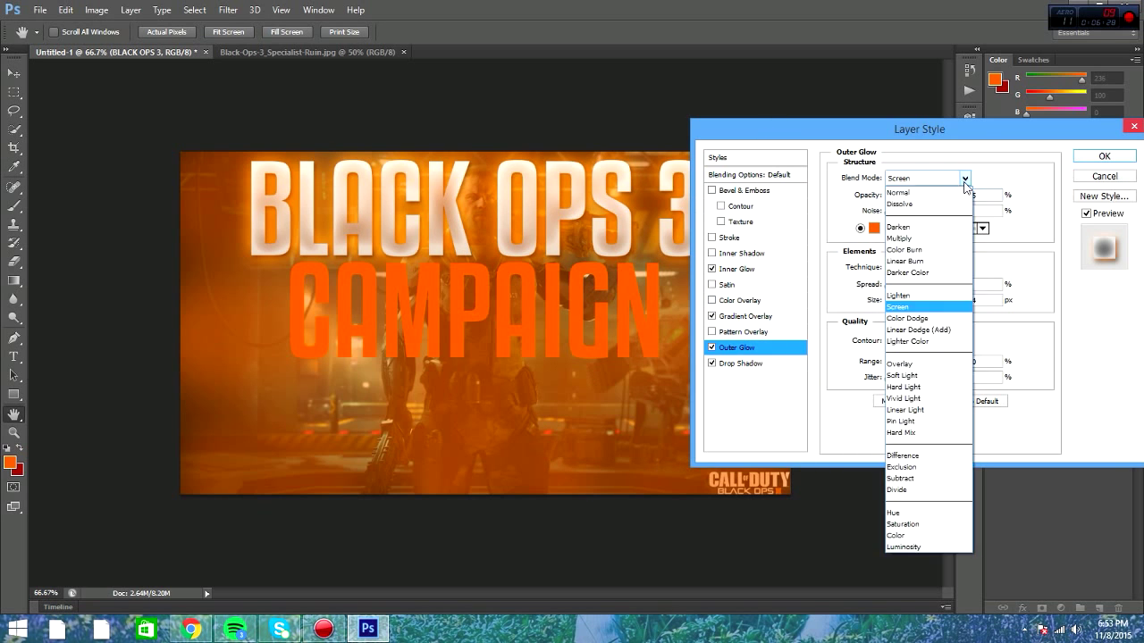
click(967, 194)
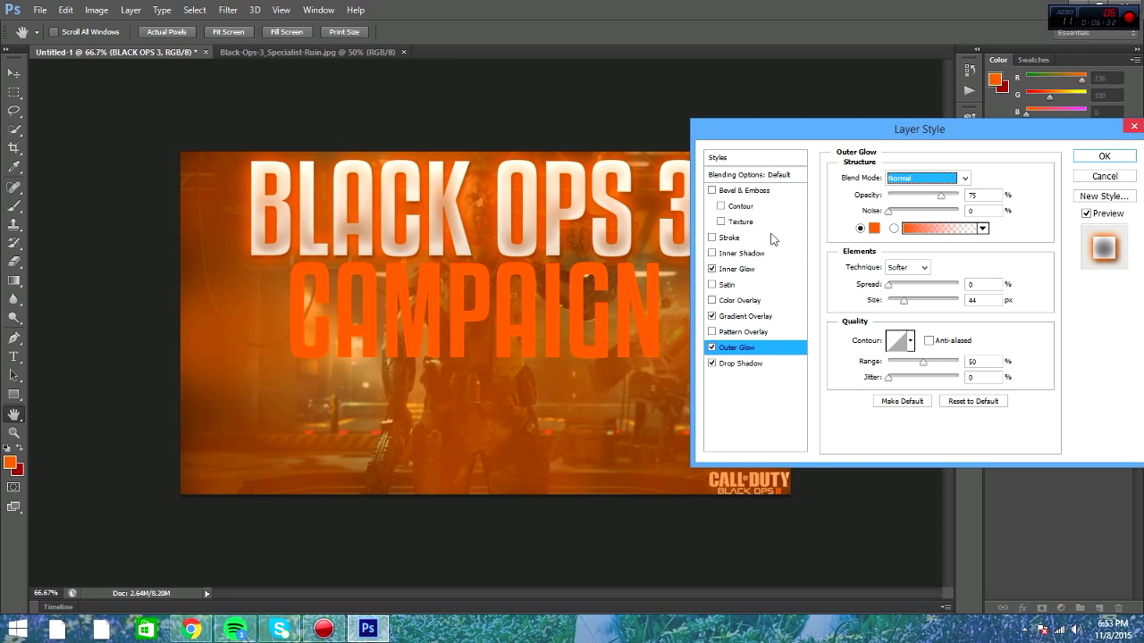
click(1105, 156)
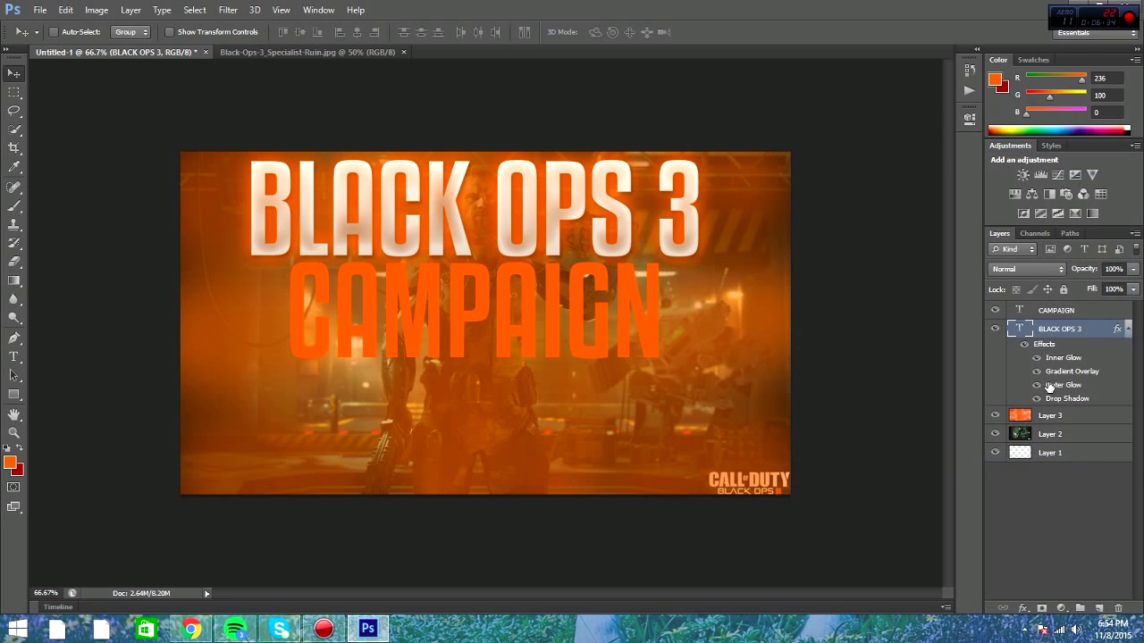
Step: Copy the layer style from "BLACK OPS 3" and paste it onto the "CAMPAIGN" text layer
right_click(1091, 332)
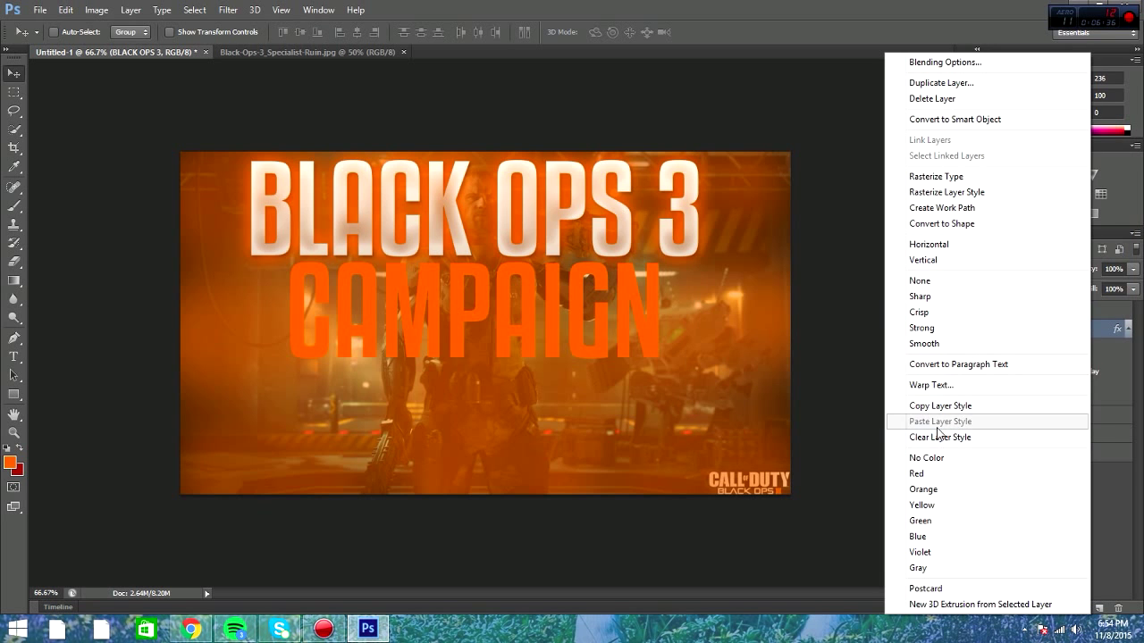
click(995, 403)
right_click(1089, 309)
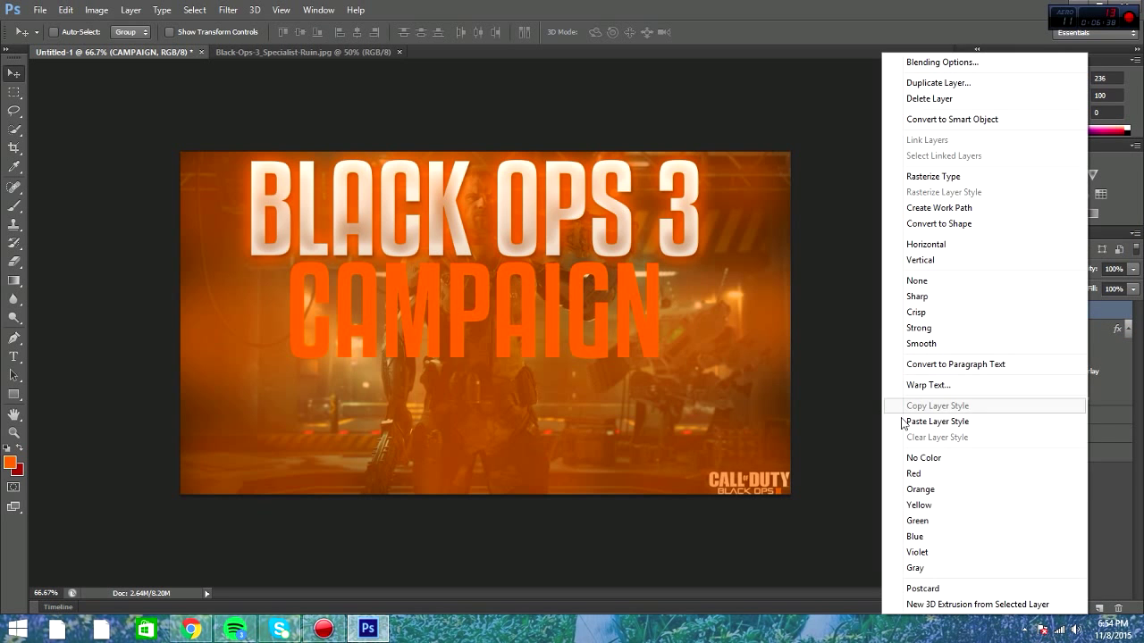
click(961, 422)
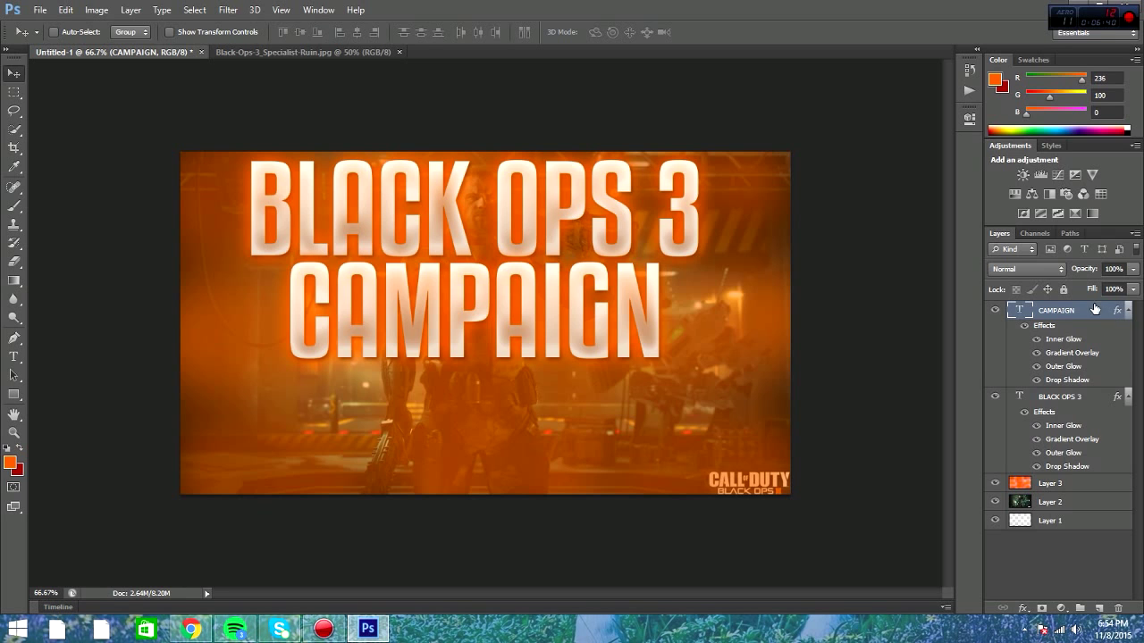
Step: Change the inner glow color of the "CAMPAIGN" layer to the orange foreground color ec6400
double_click(1095, 309)
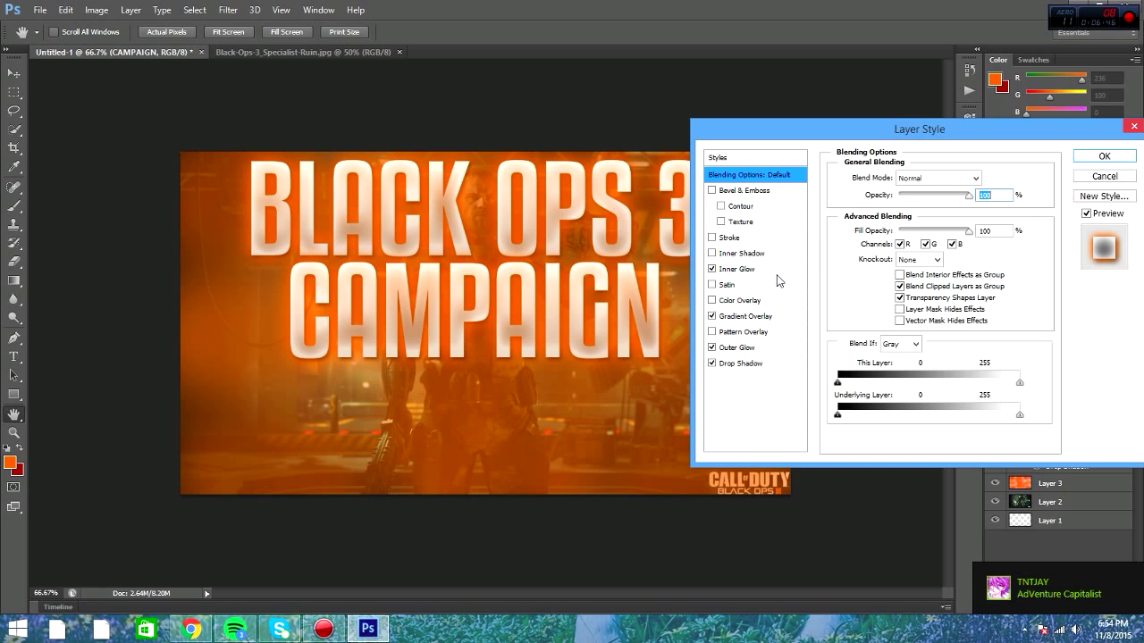
click(750, 269)
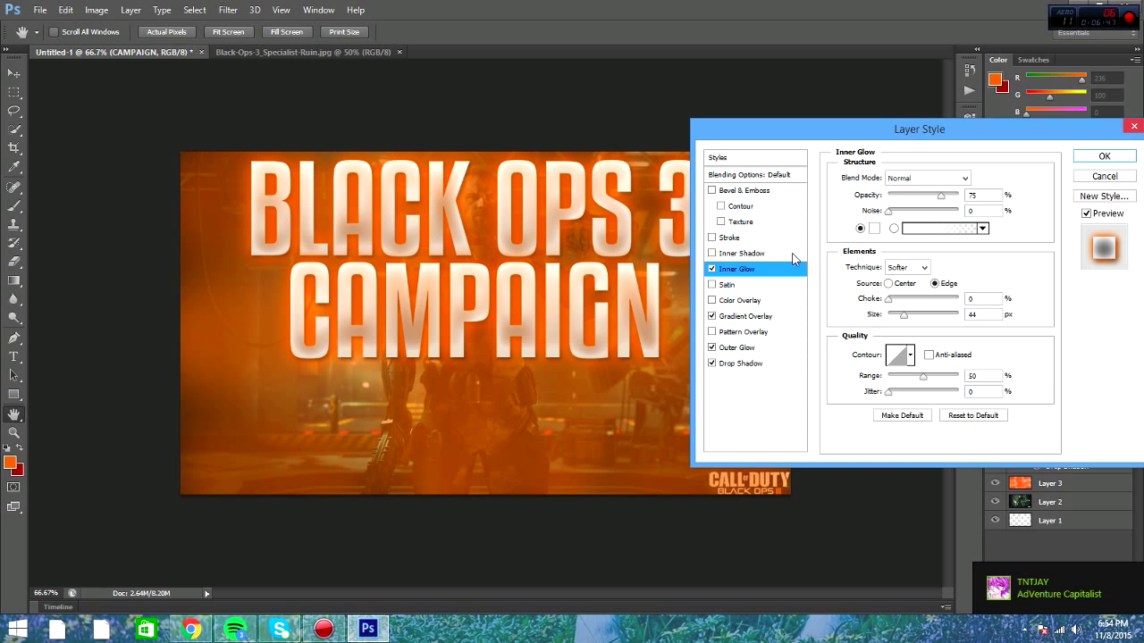
click(874, 228)
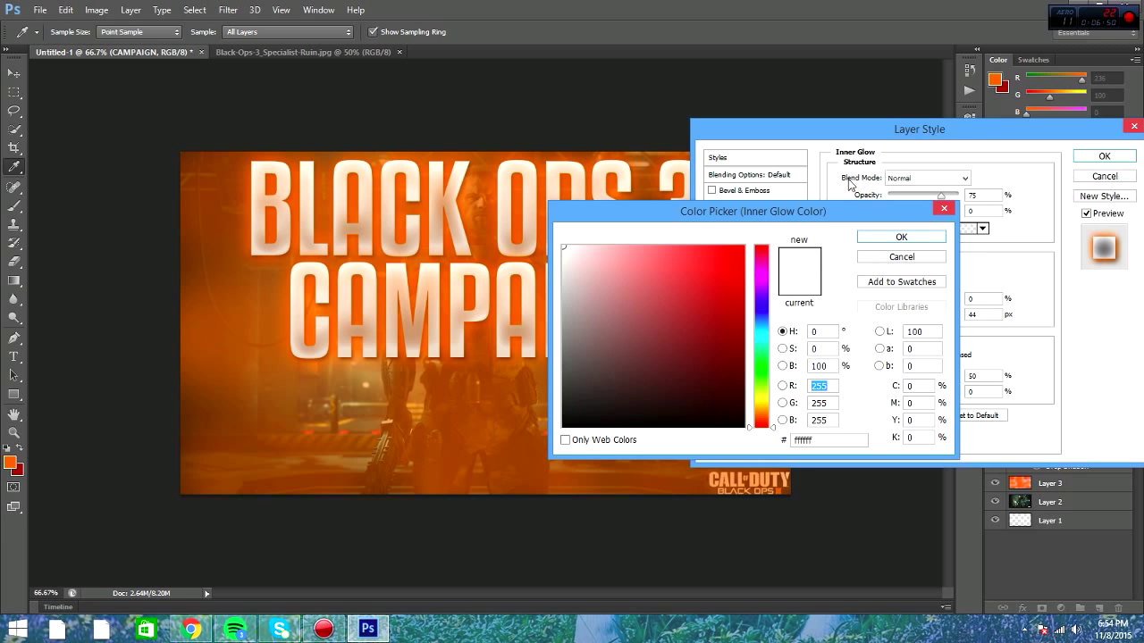
click(995, 79)
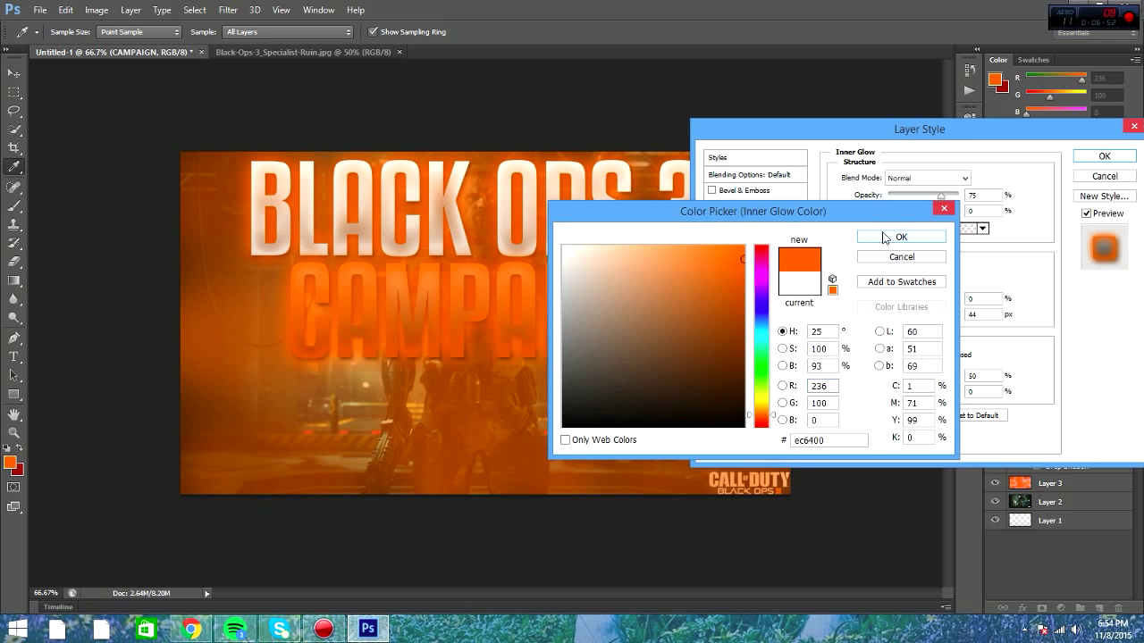
click(900, 237)
click(1106, 159)
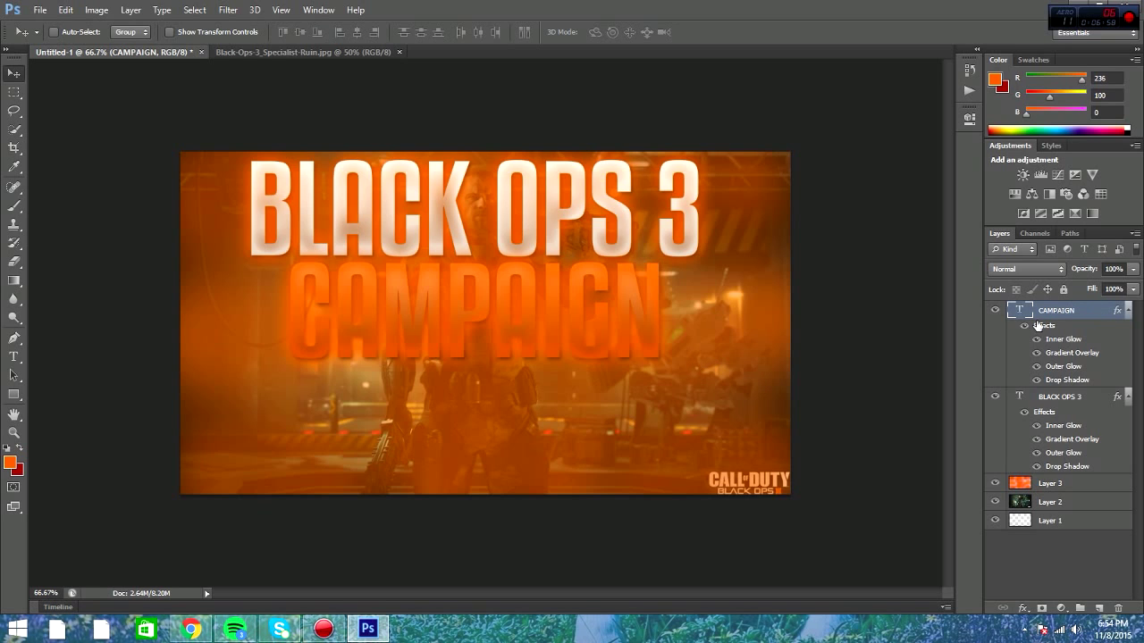
Step: Recolor all the "BLACK OPS 3" text to white and commit the text edit
click(1084, 398)
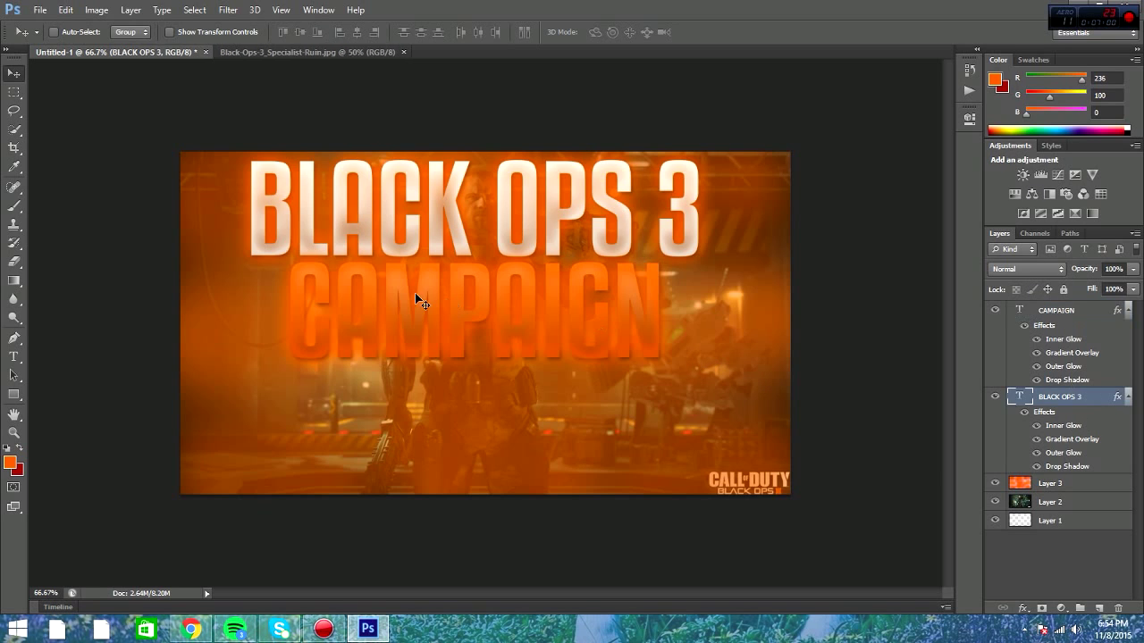
click(13, 356)
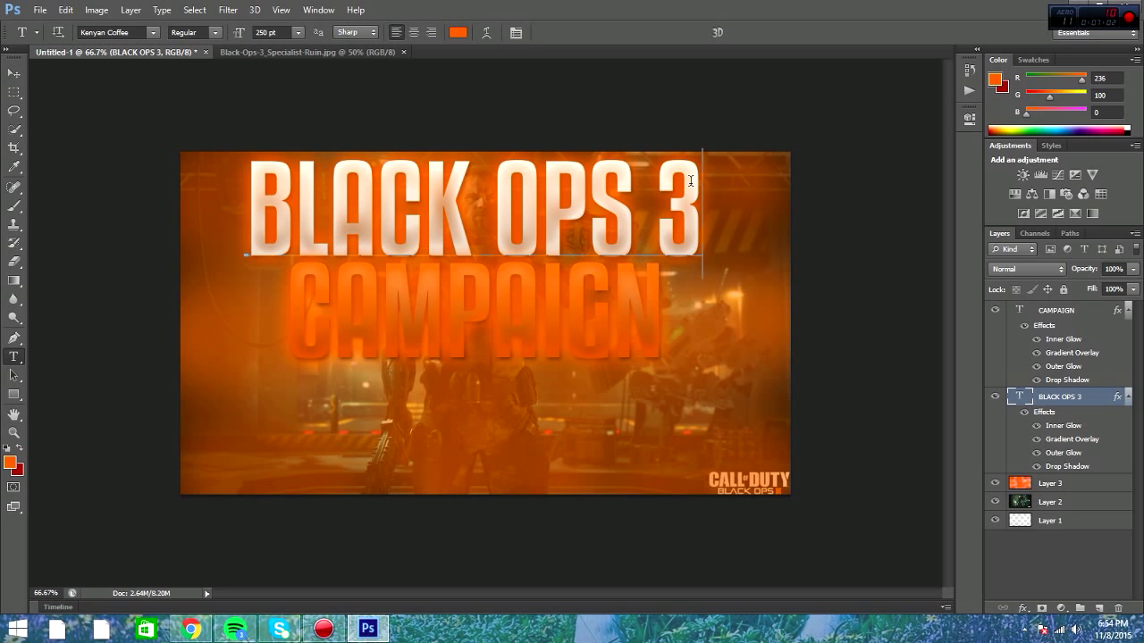
drag(701, 178, 234, 189)
click(995, 79)
click(564, 247)
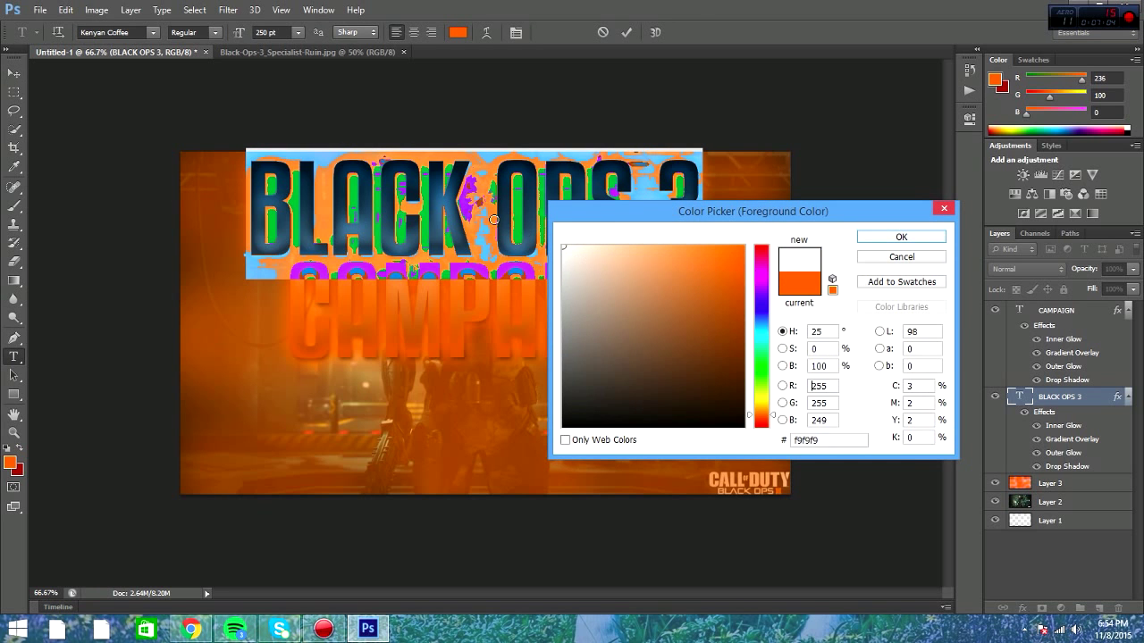
click(901, 237)
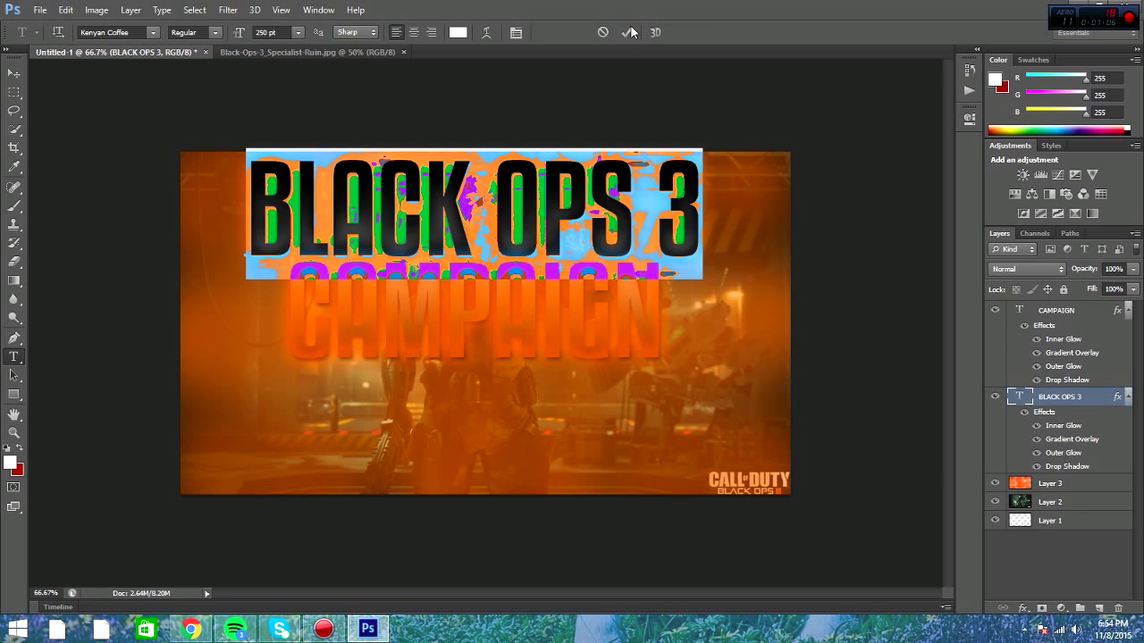
click(631, 33)
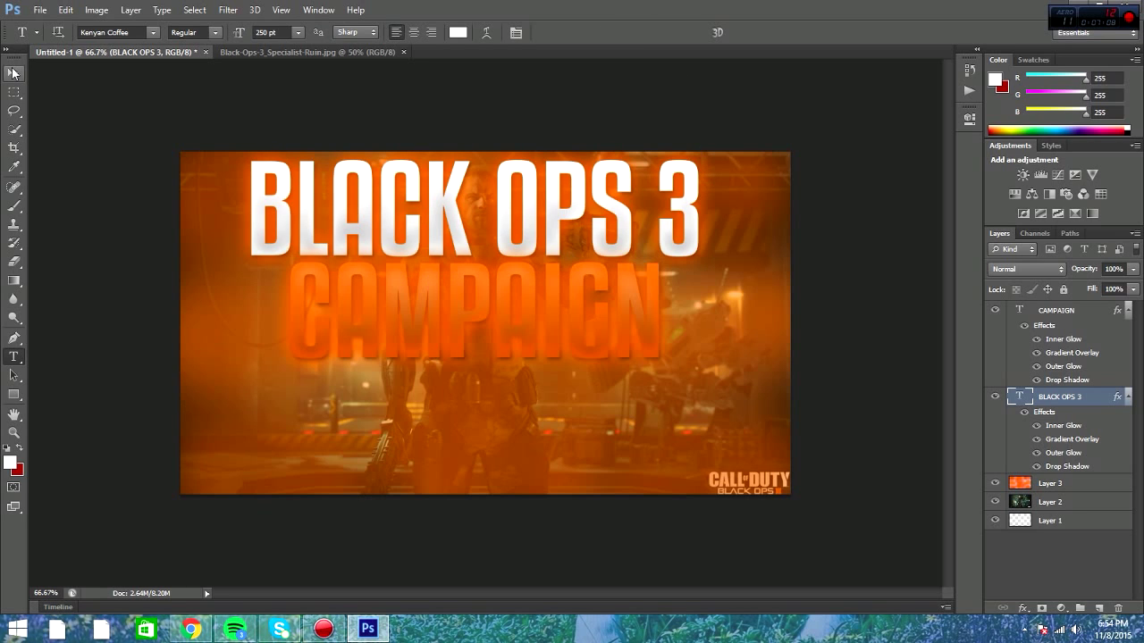
Step: Try a drop shadow size of 44 px on the "BLACK OPS 3" layer and set it back to 9 px
double_click(1094, 409)
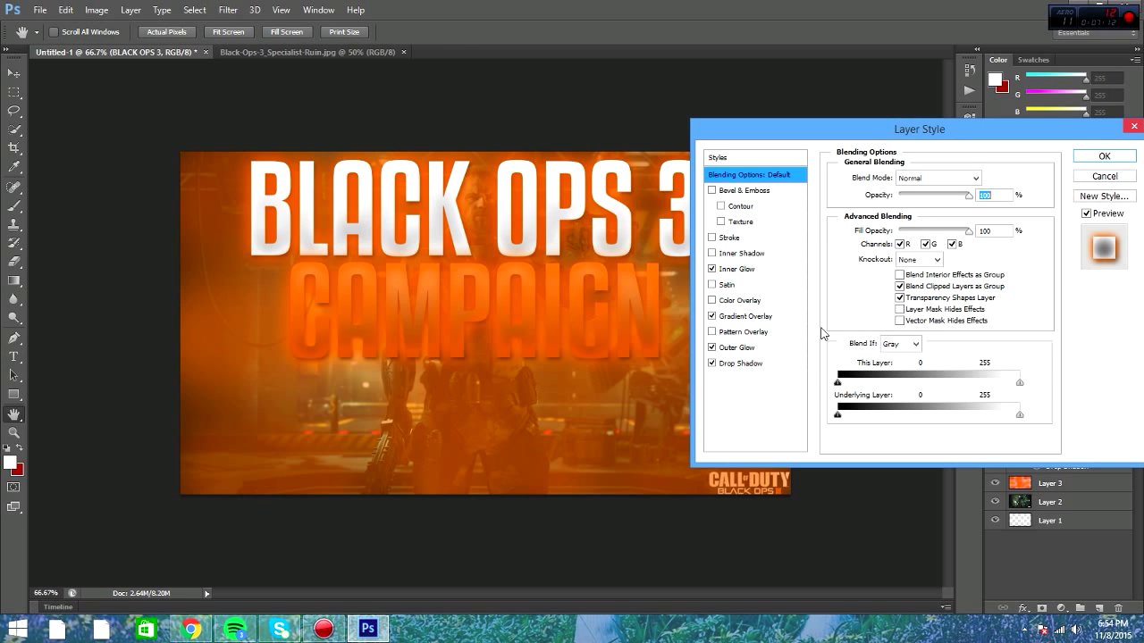
click(733, 364)
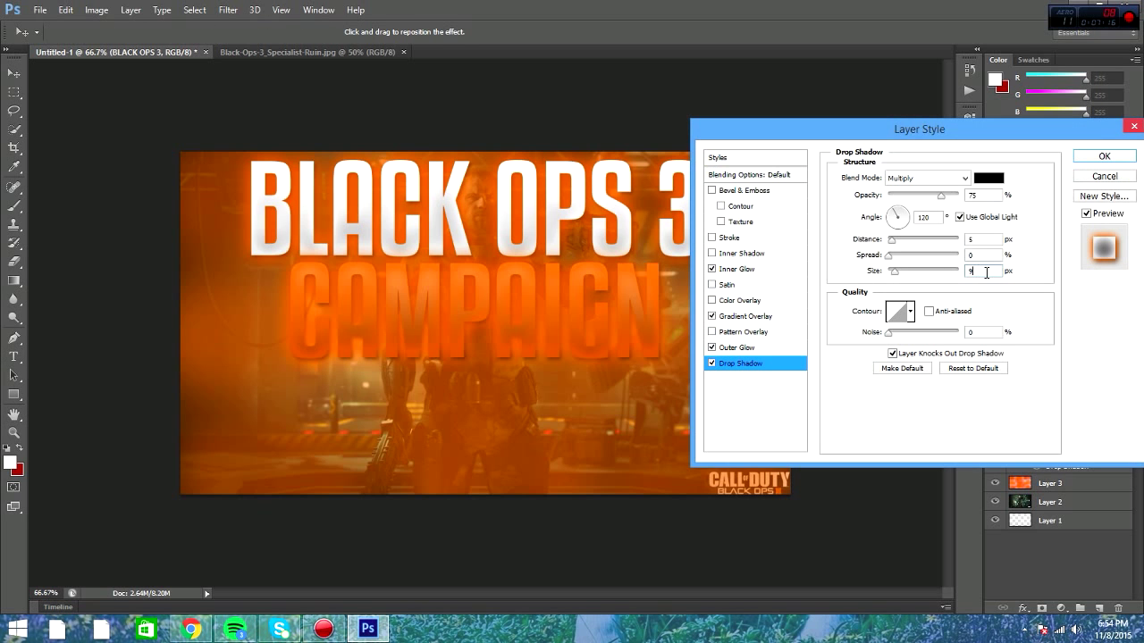
text(44)
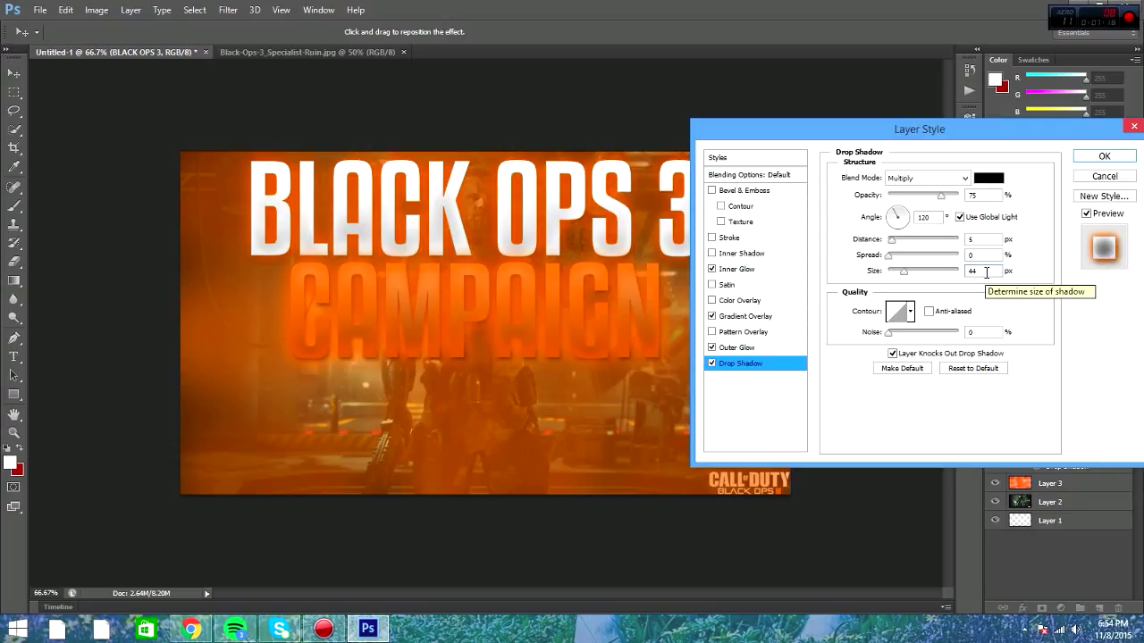
key(BackSpace)
key(BackSpace)
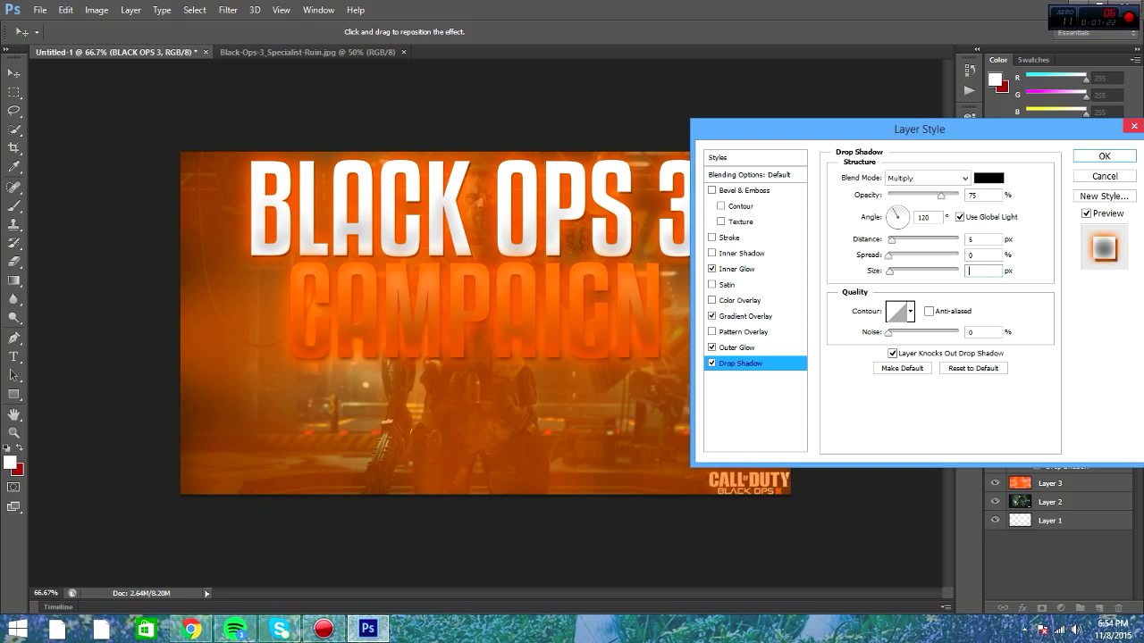
text(9)
click(1108, 157)
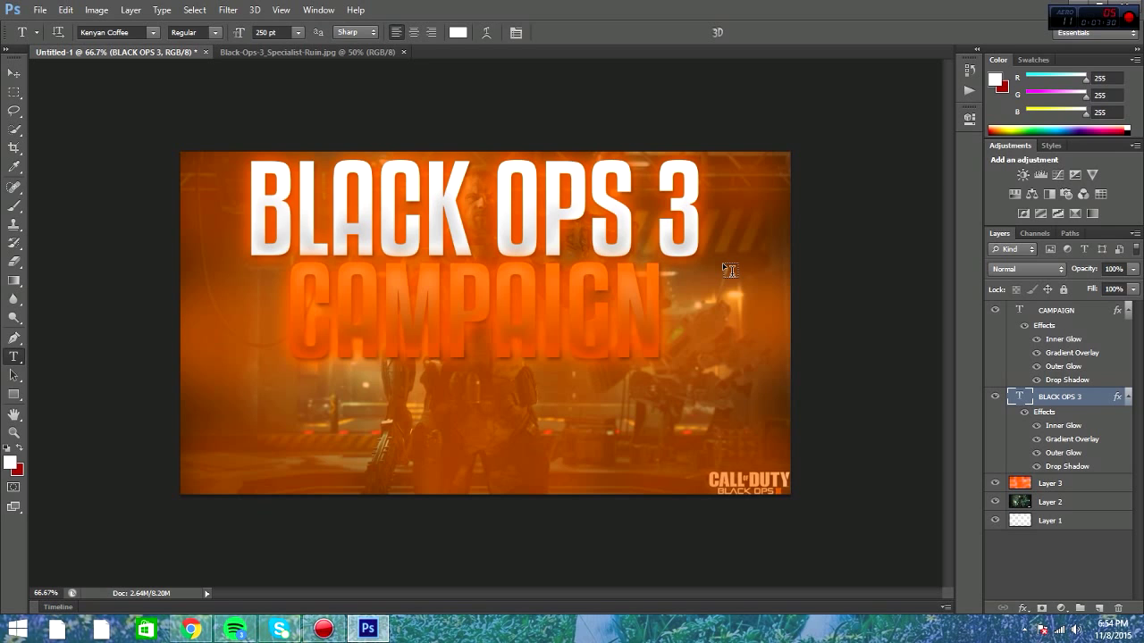
click(14, 72)
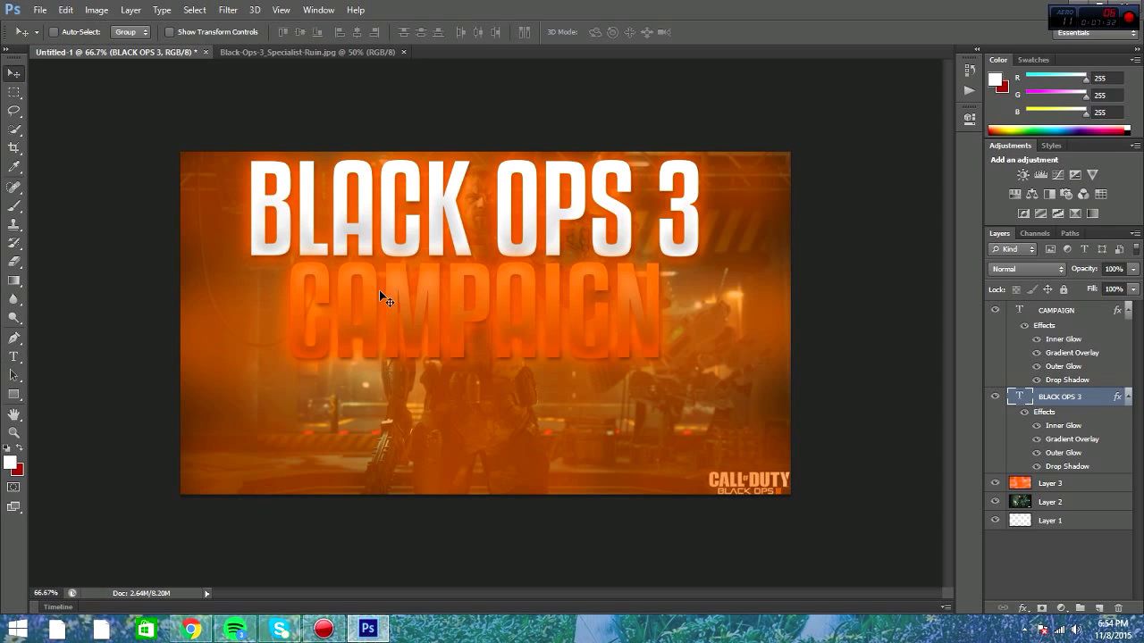
drag(481, 289, 475, 298)
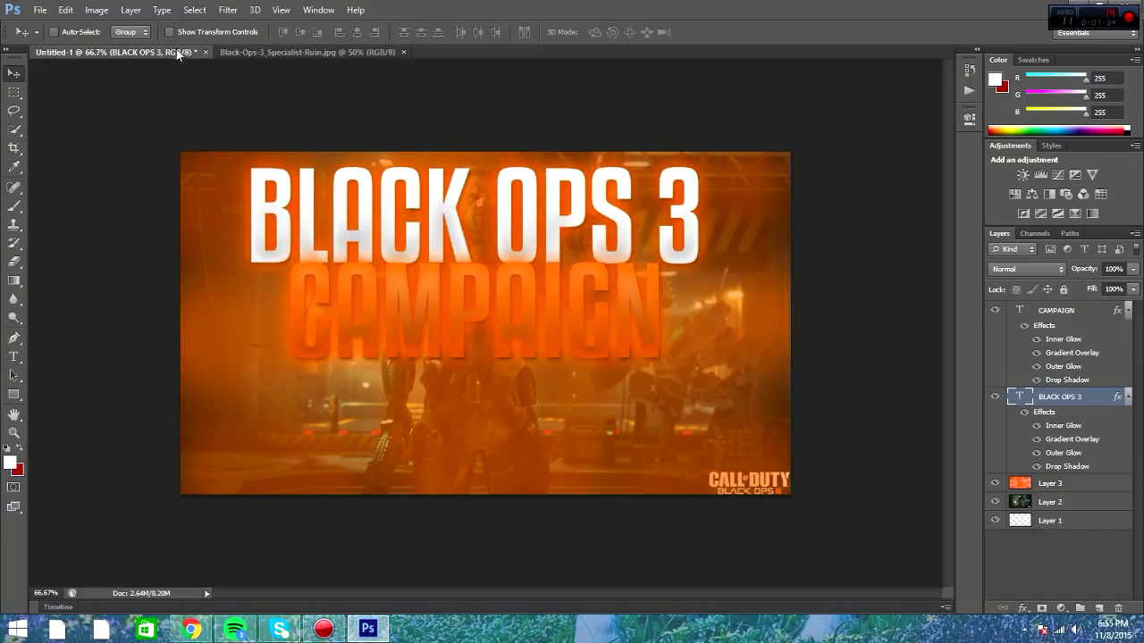
click(72, 10)
click(90, 25)
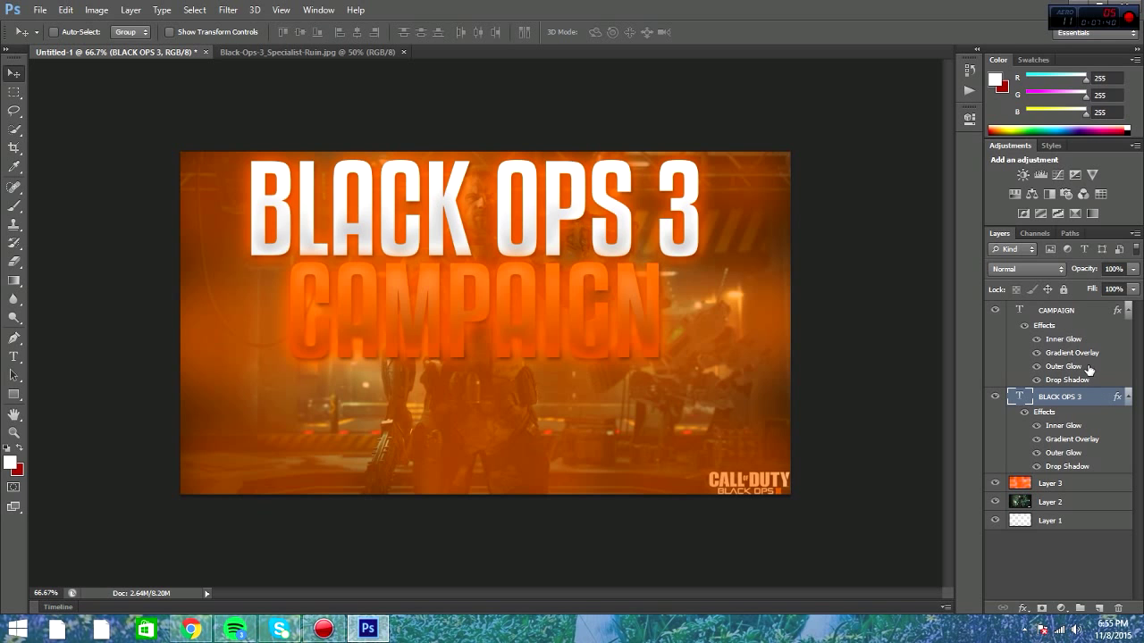
double_click(1097, 313)
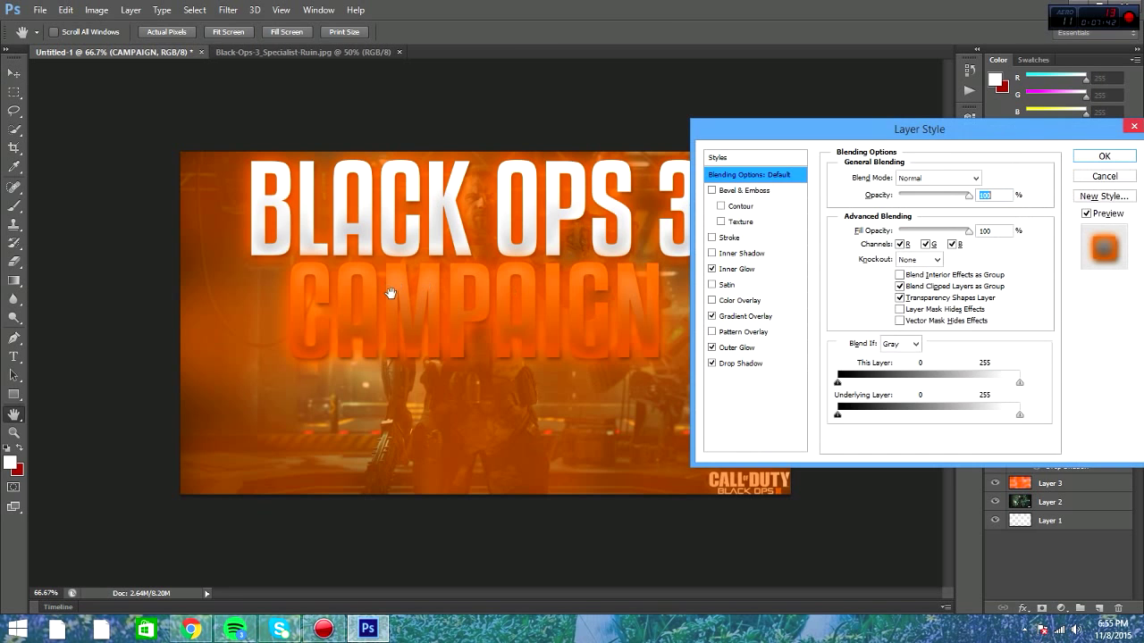
click(1117, 181)
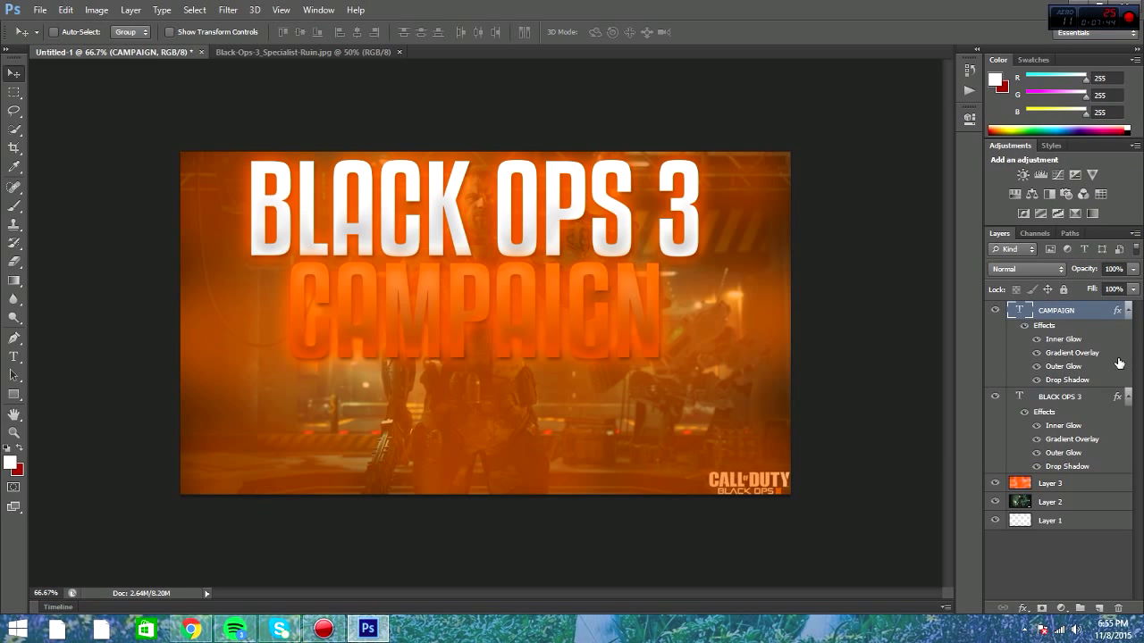
Step: Scale the "BLACK OPS 3" and "CAMPAIGN" text layers together to about 102.7%, rotate them about -6.5°, and shift them toward the canvas's left edge
shift+click(1095, 401)
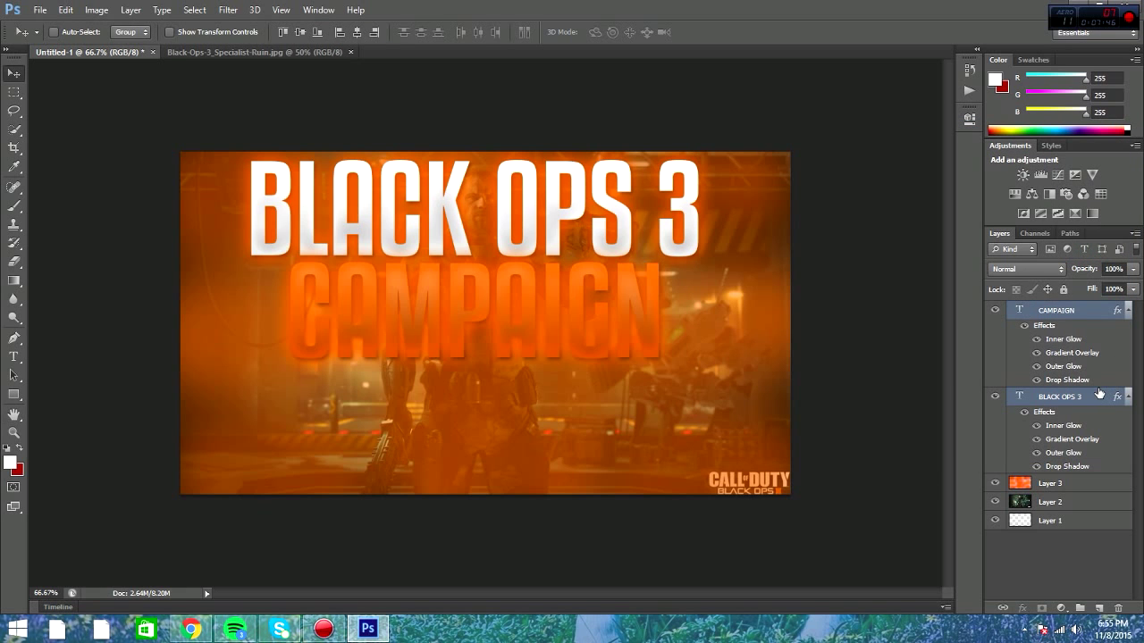
key(ctrl+t)
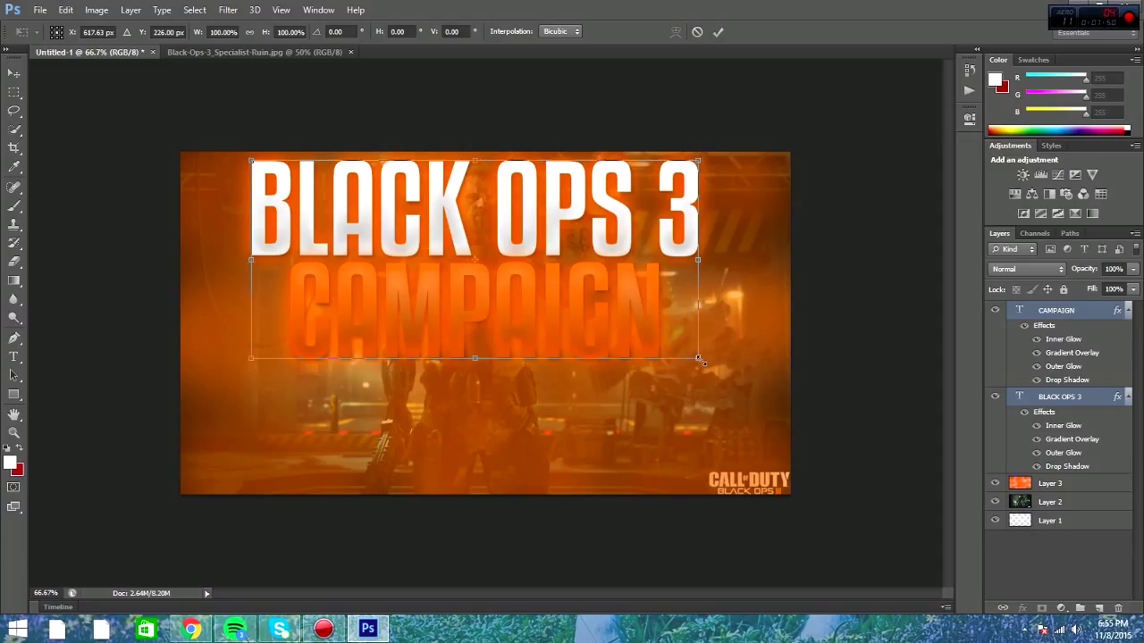
drag(702, 361, 728, 345)
drag(535, 303, 494, 333)
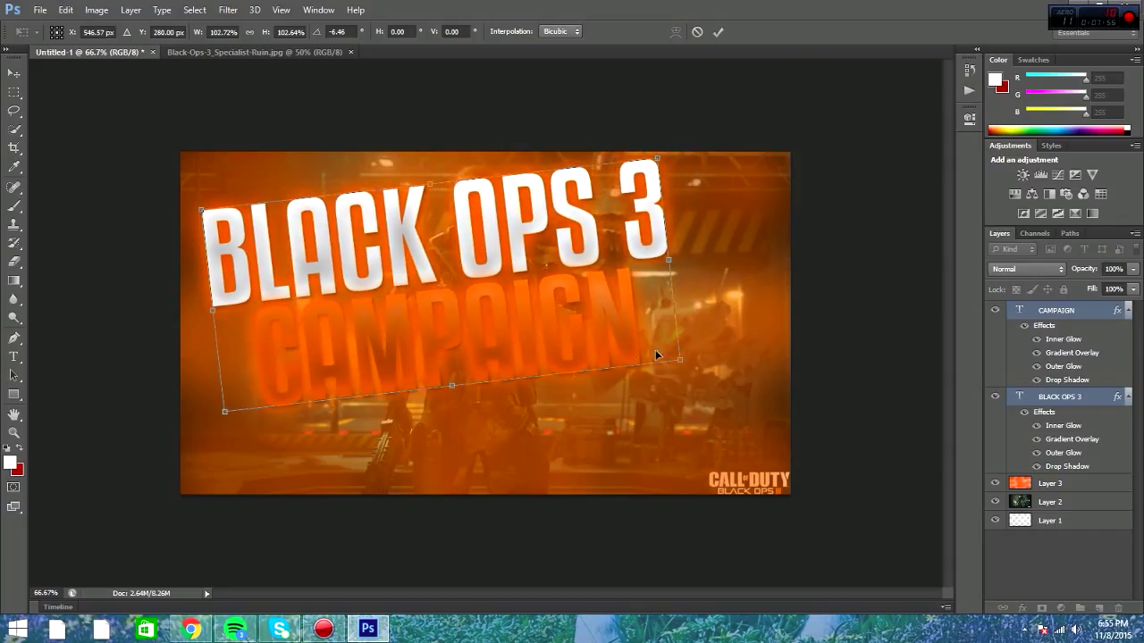
drag(570, 316, 555, 319)
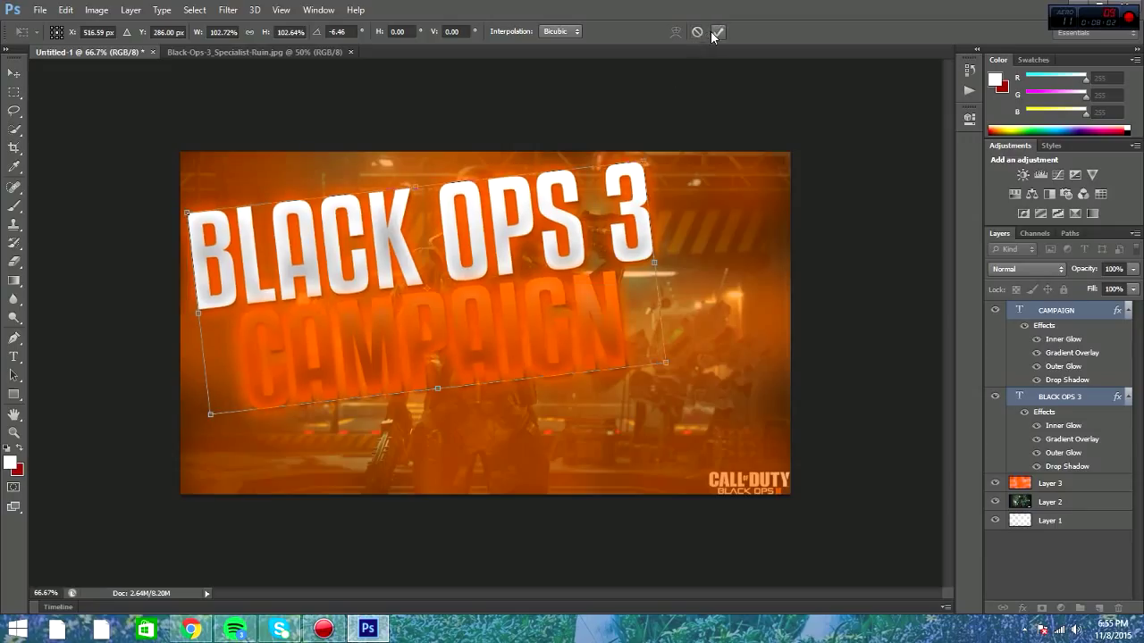
click(718, 31)
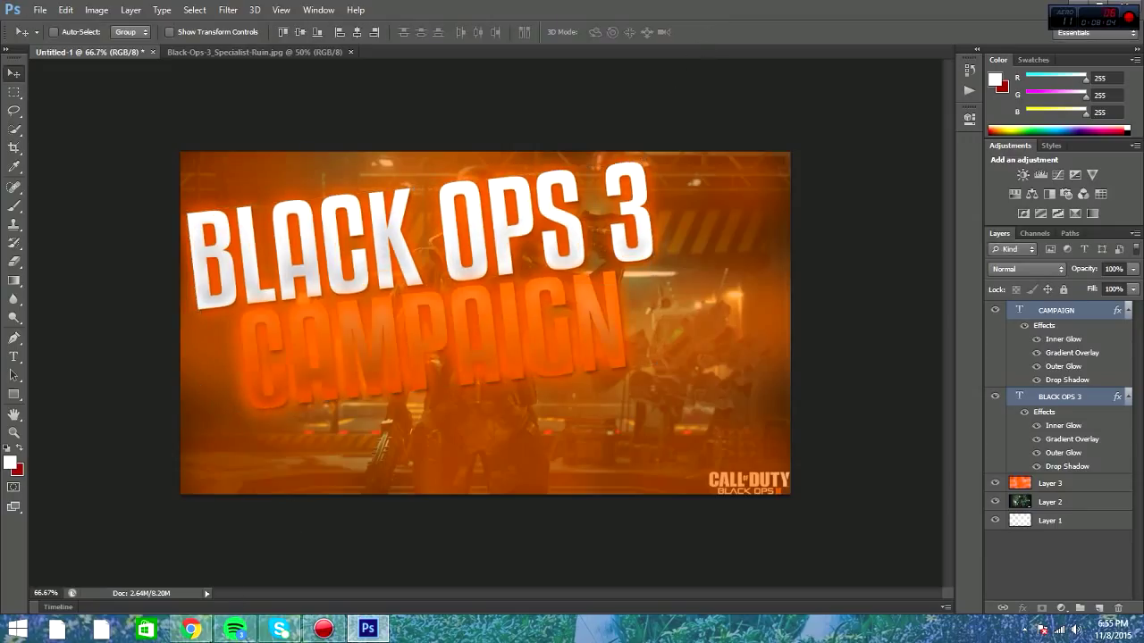
Step: Switch to Chrome, search Google Images for "Black Ops 3 Taylor" and look through the pictures
click(191, 629)
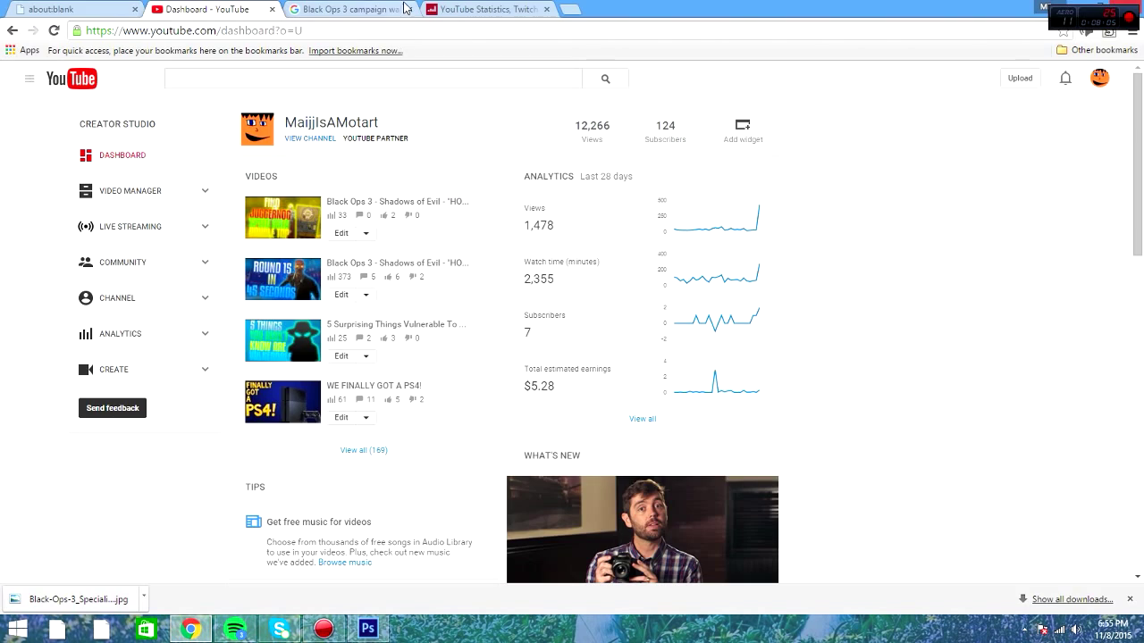
click(1054, 6)
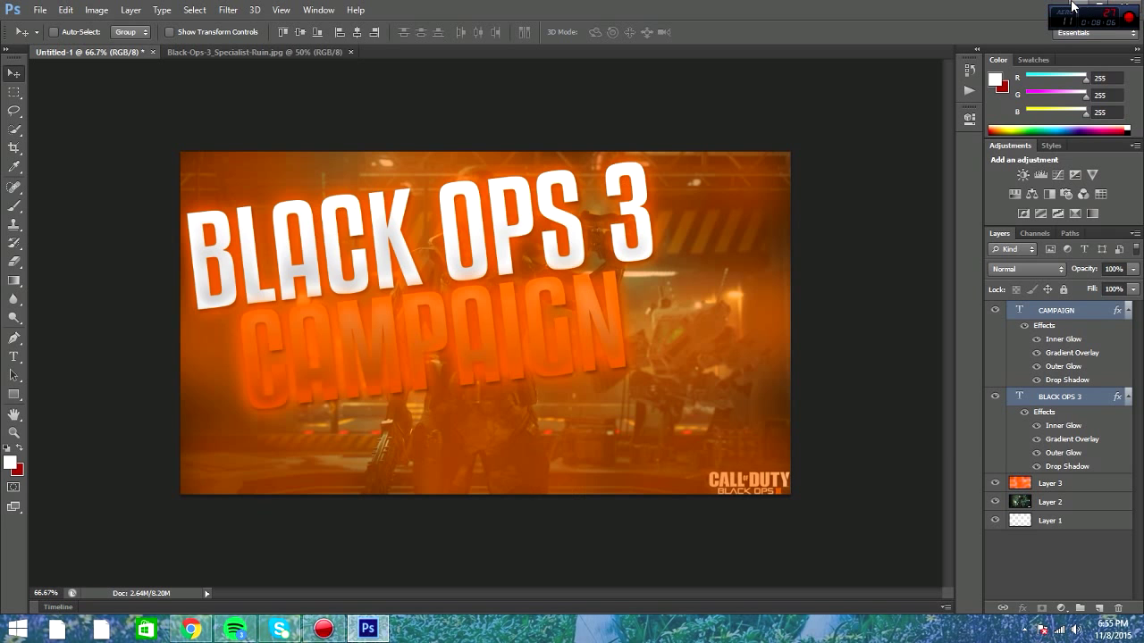
click(190, 629)
click(339, 9)
scroll(360, 94, up, 2)
scroll(360, 94, up, 3)
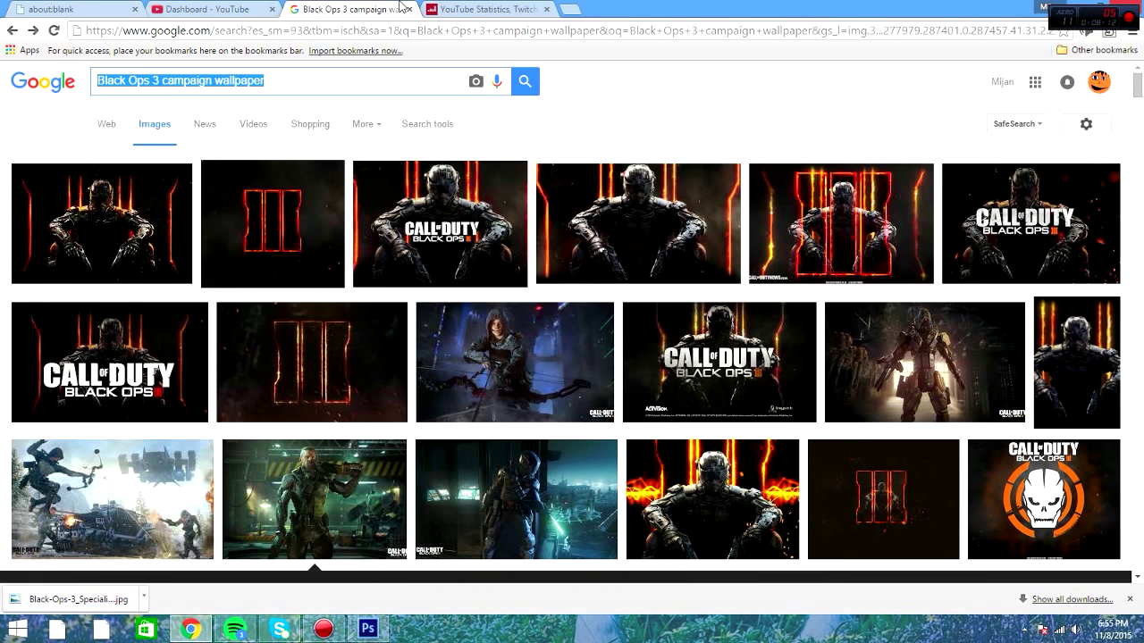
key(BackSpace)
text(Bka)
key(BackSpace)
key(BackSpace)
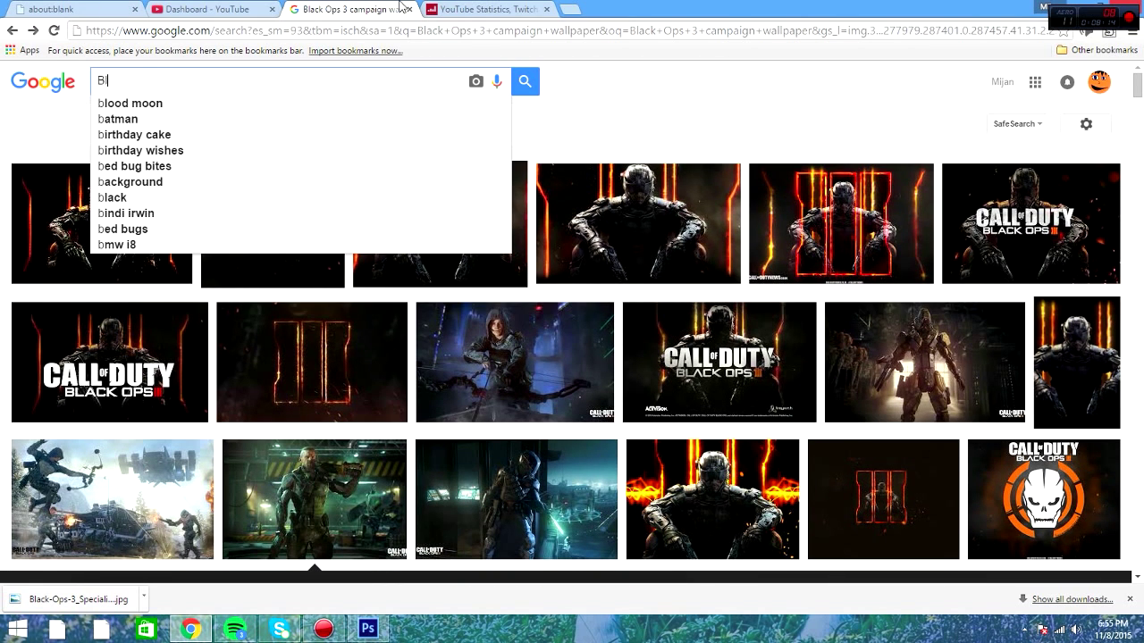
text(lack Ops 3 Taylor)
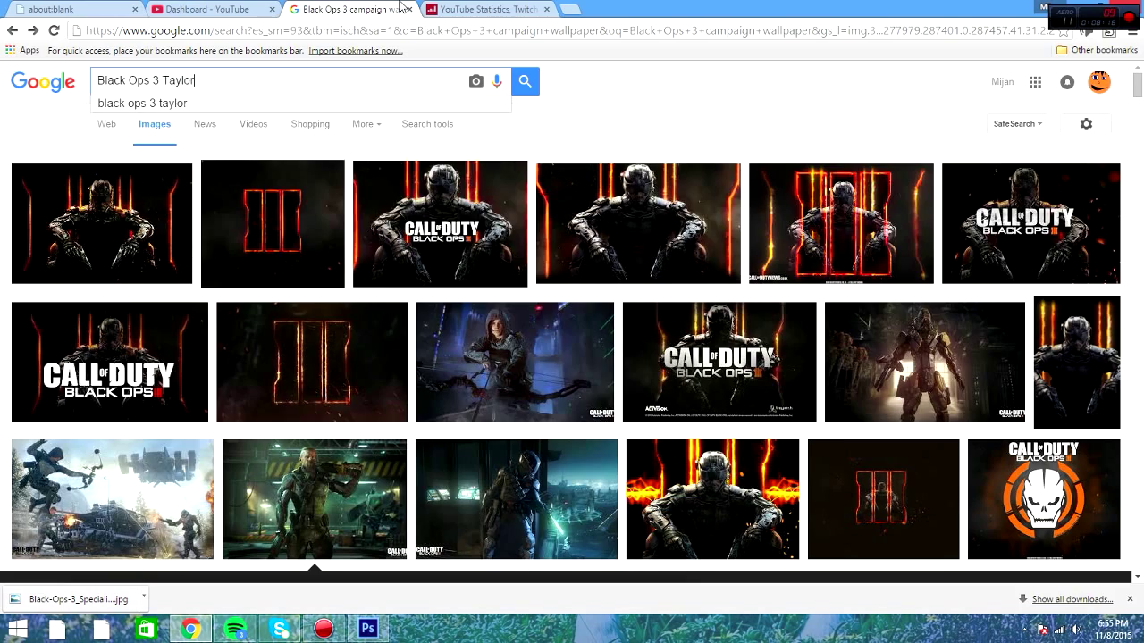
key(Return)
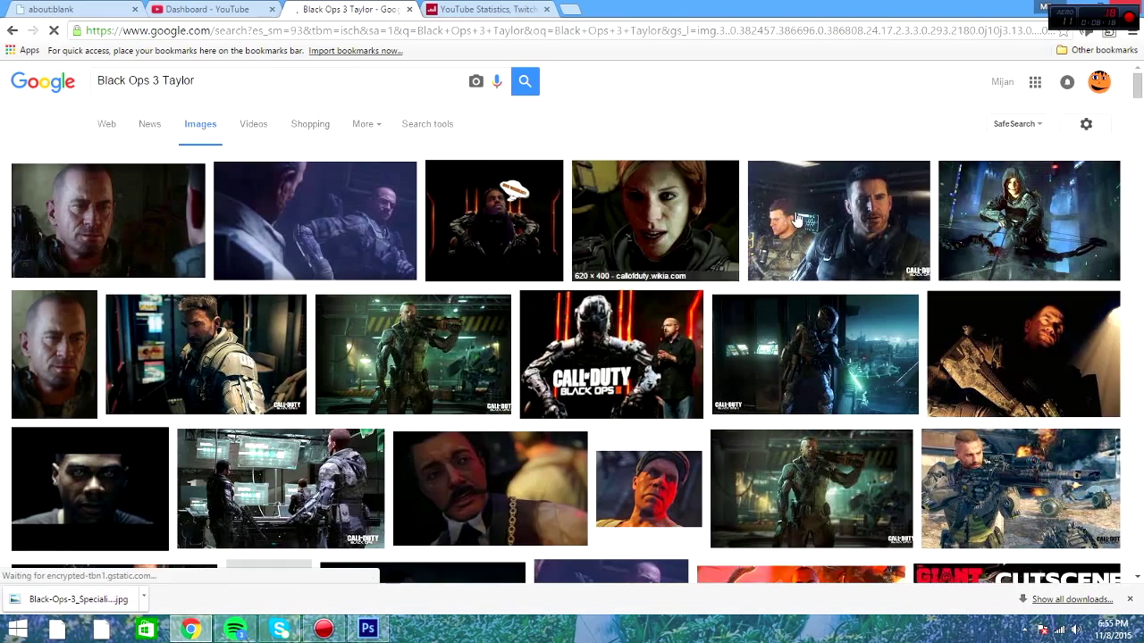
scroll(550, 291, down, 5)
scroll(540, 280, up, 5)
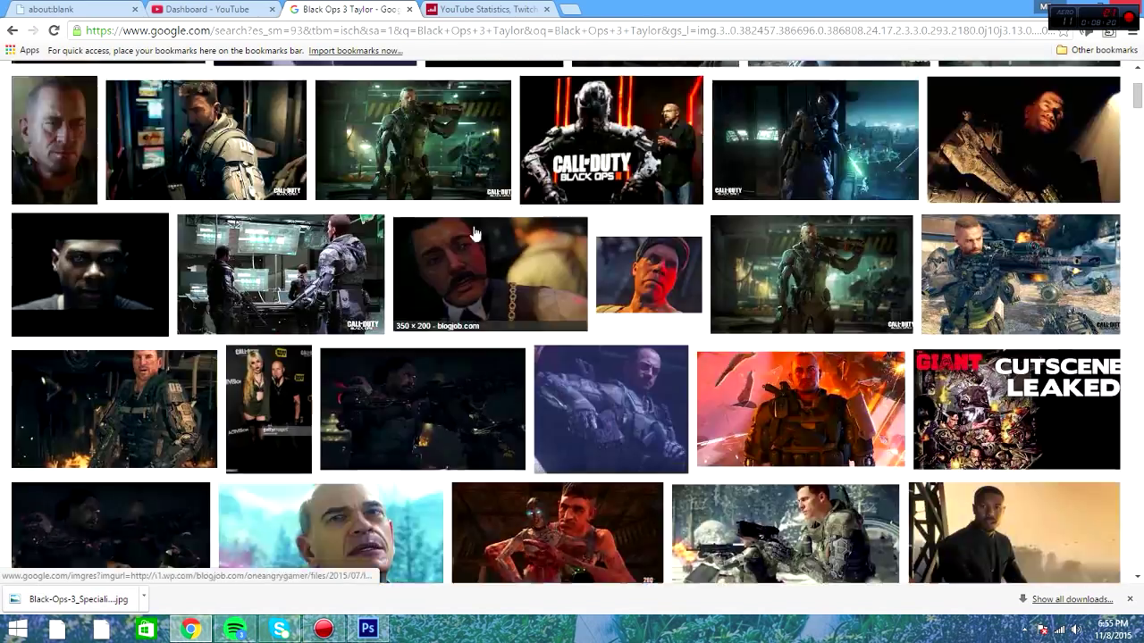
Step: Change the image search to "Black Ops 3 character transparent"
click(348, 75)
key(BackSpace)
key(BackSpace)
key(BackSpace)
key(BackSpace)
key(BackSpace)
key(BackSpace)
key(BackSpace)
key(BackSpace)
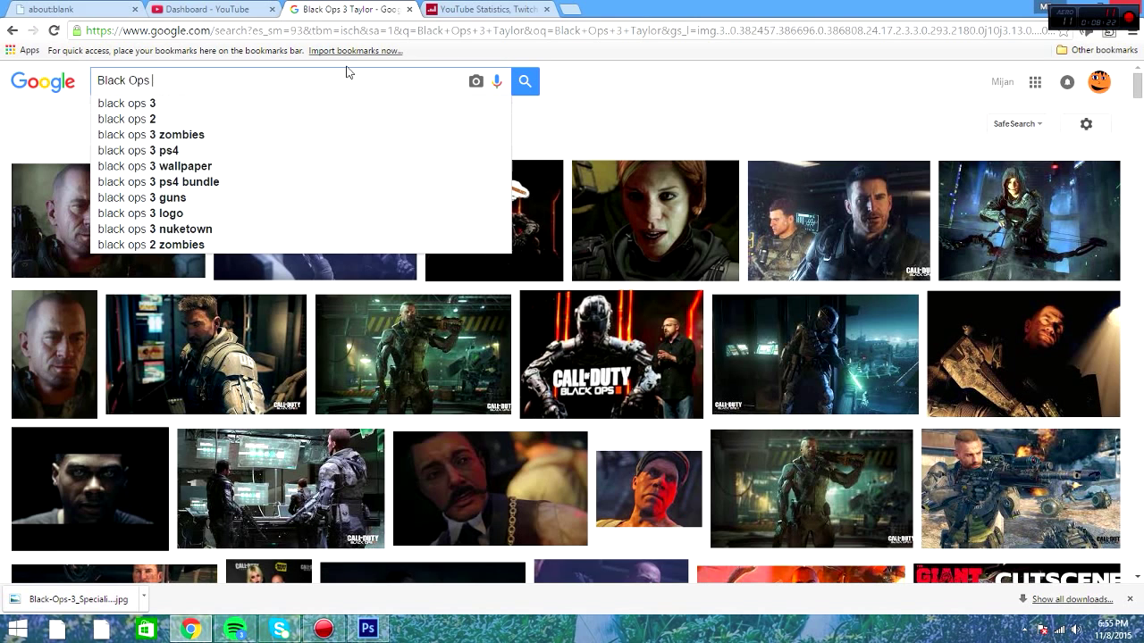
text(3 character transparent)
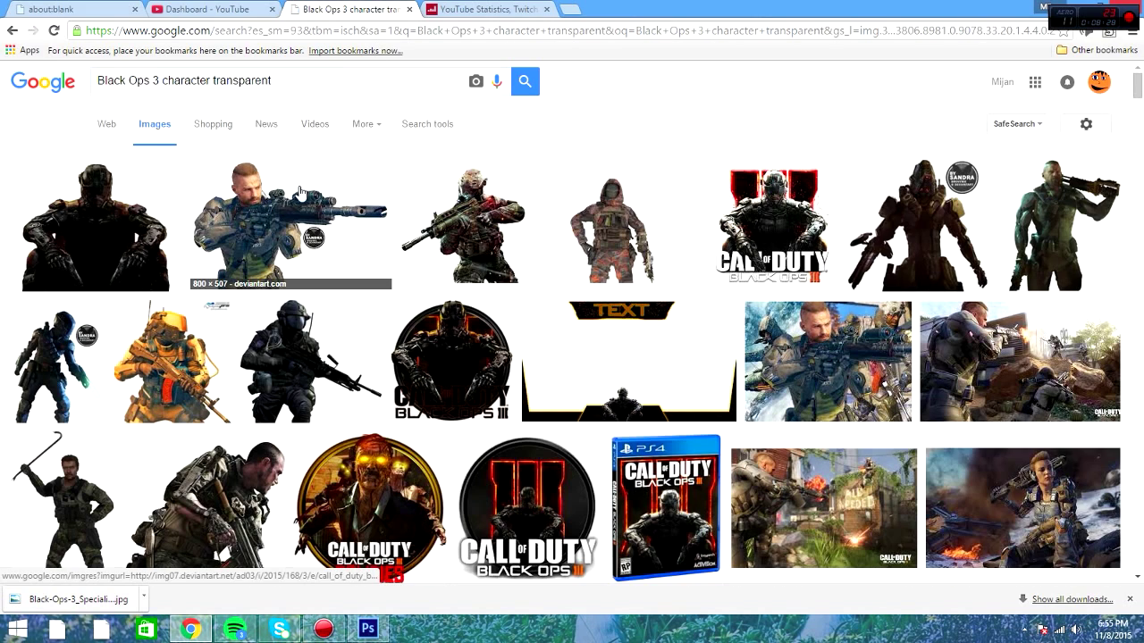
Step: Choose the transparent Ruin render of the soldier aiming a rifle, open it at full size and save the PNG
click(143, 212)
scroll(355, 200, up, 2)
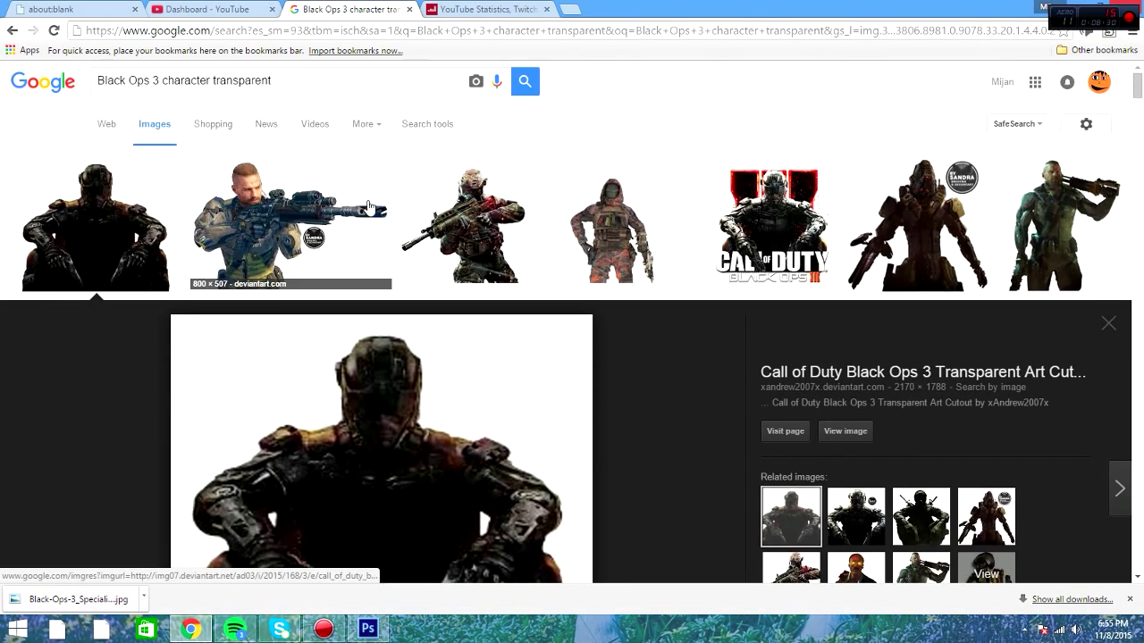
click(355, 200)
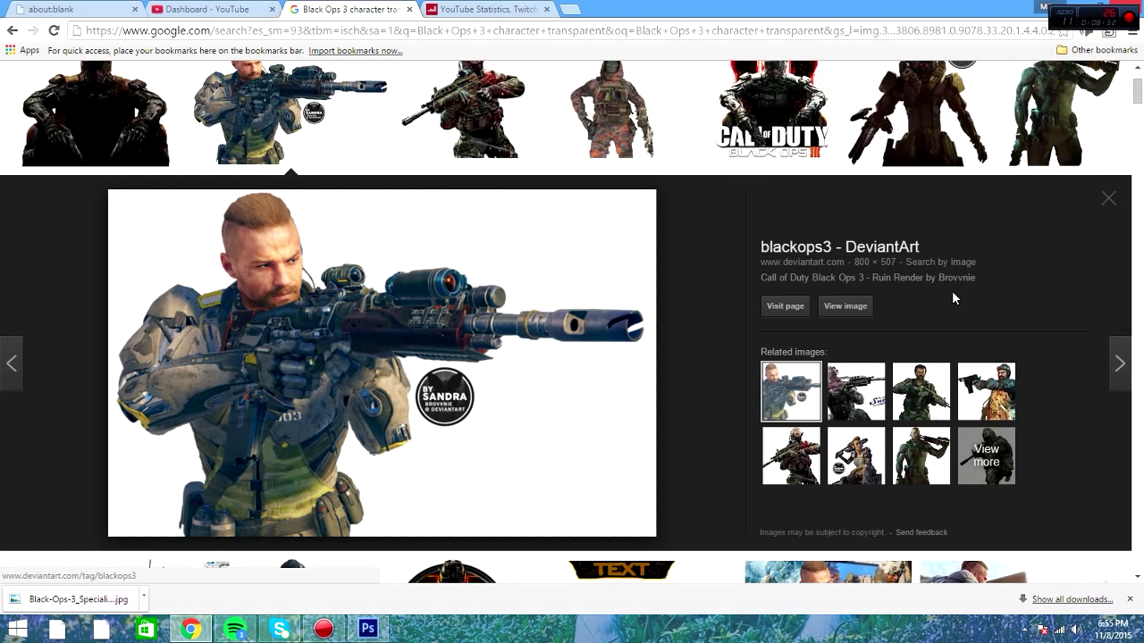
scroll(961, 309, up, 2)
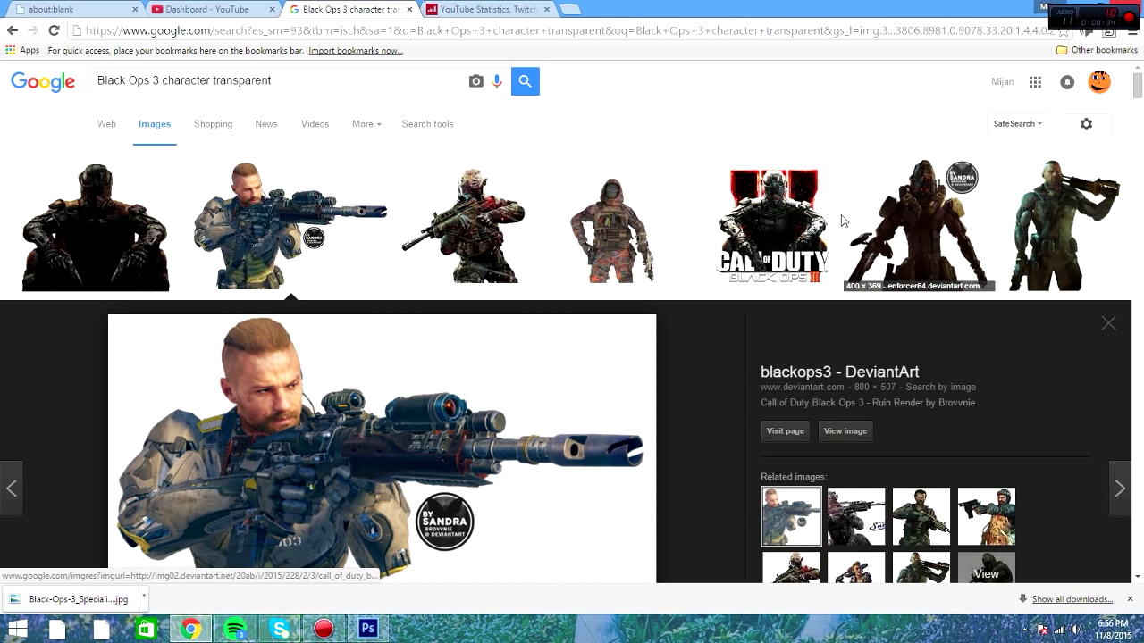
scroll(841, 221, down, 5)
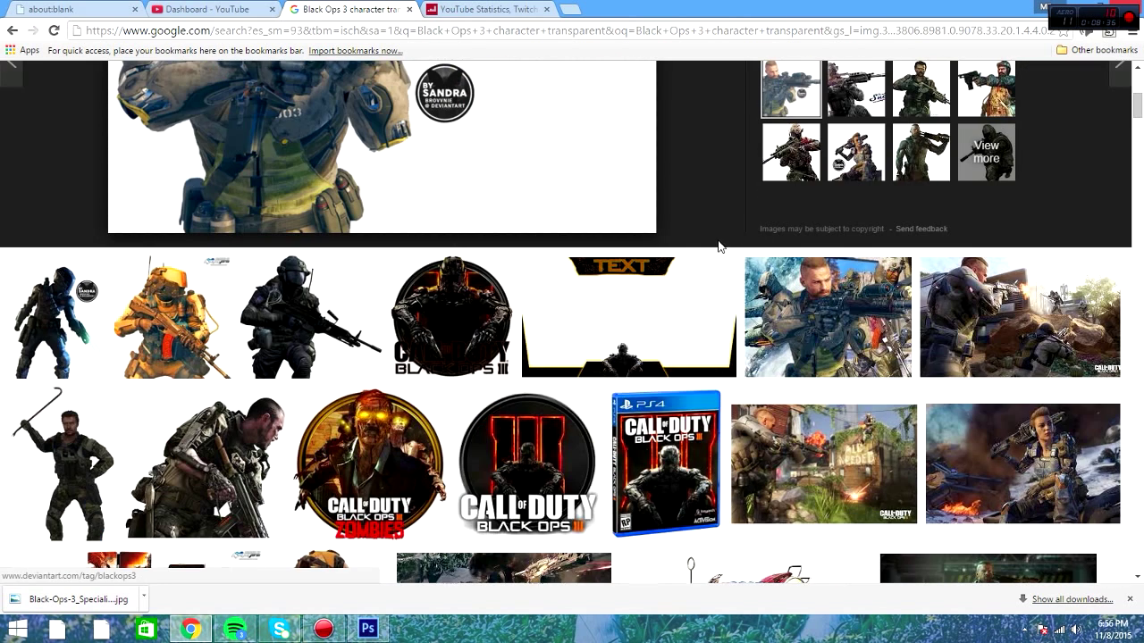
scroll(720, 246, down, 2)
scroll(201, 280, up, 3)
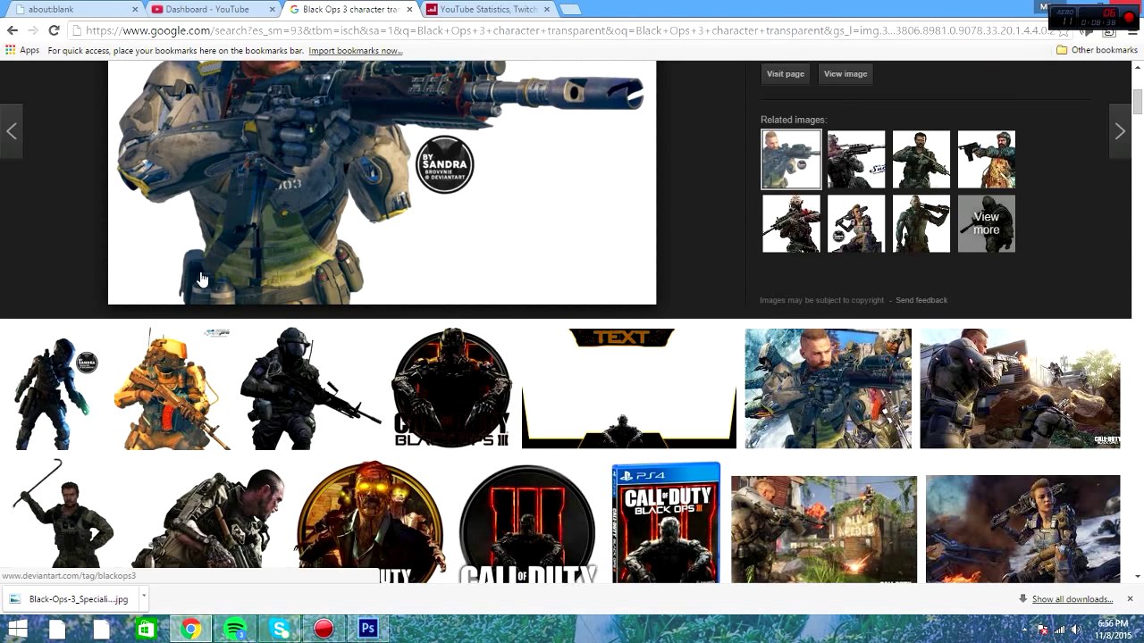
scroll(518, 286, up, 3)
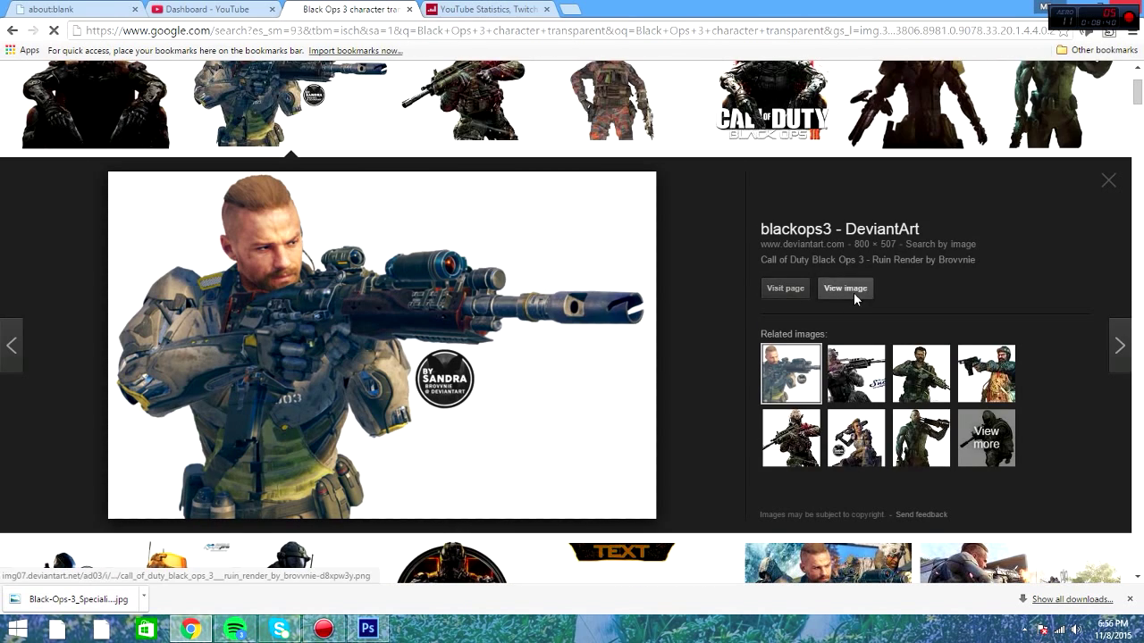
click(844, 288)
right_click(228, 200)
click(258, 203)
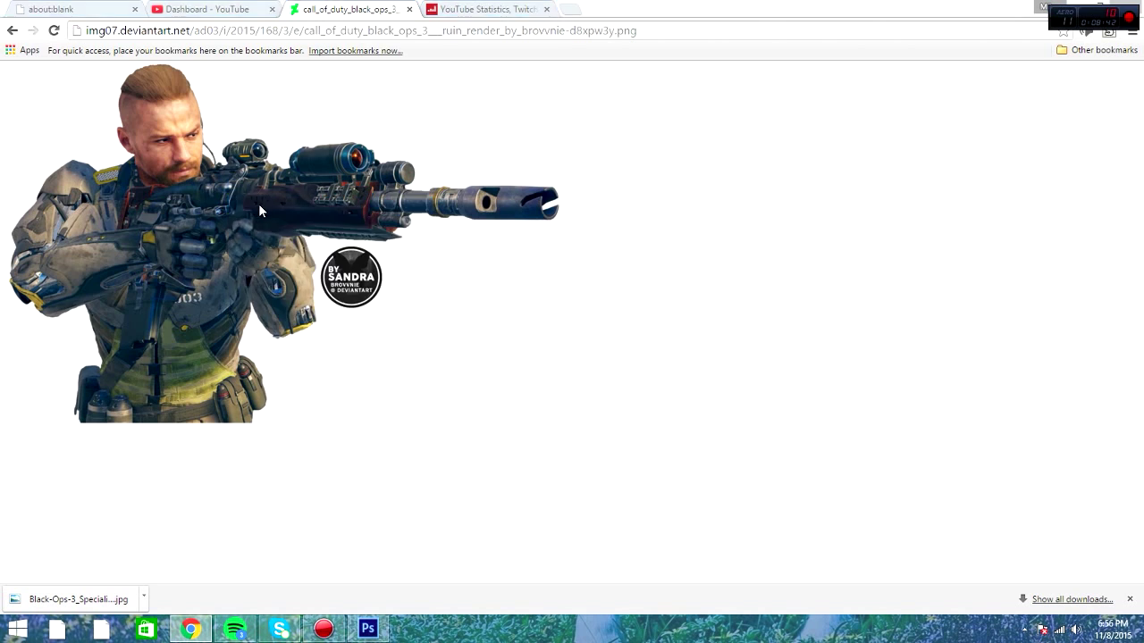
click(451, 320)
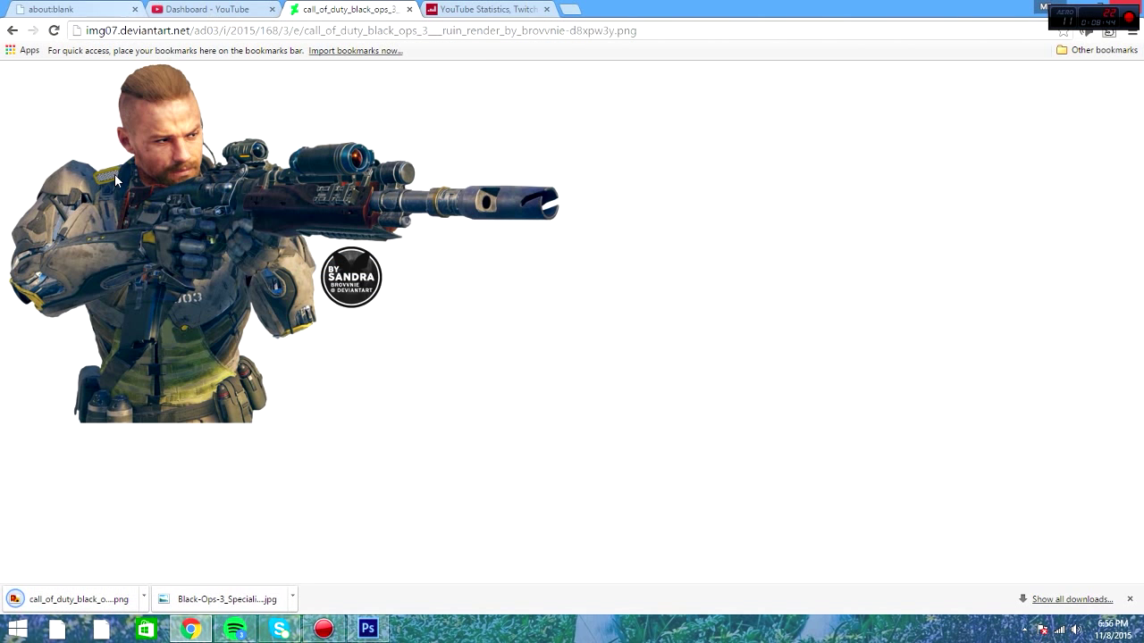
Step: Switch to Photoshop and open the downloaded Ruin render PNG from the Desktop
drag(69, 598, 26, 9)
click(40, 10)
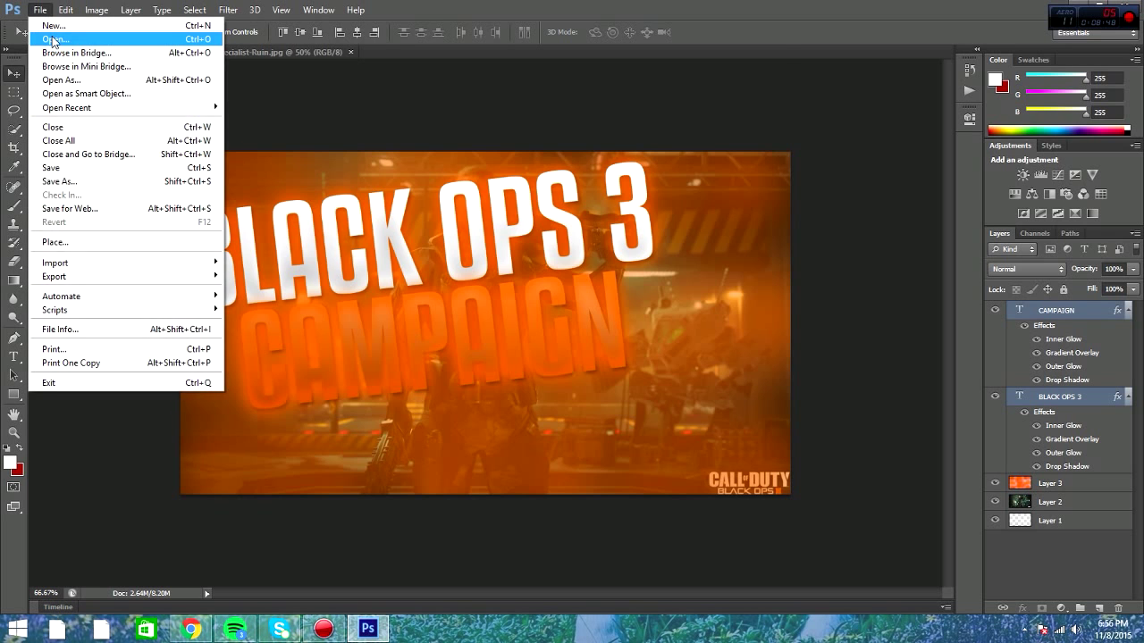
click(54, 35)
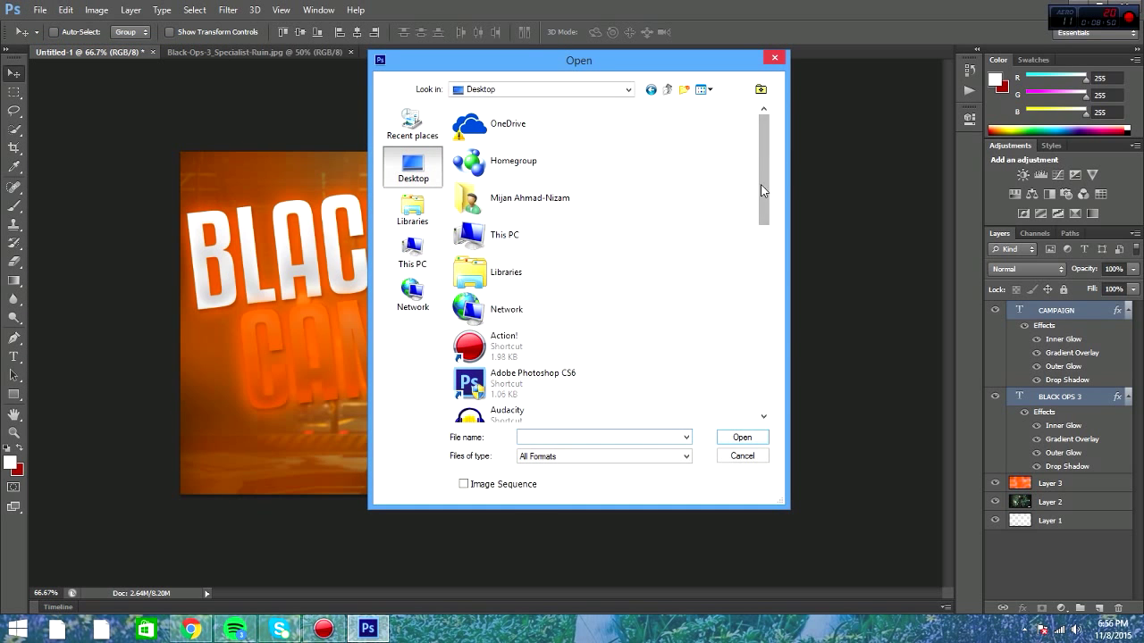
drag(760, 190, 747, 386)
double_click(501, 300)
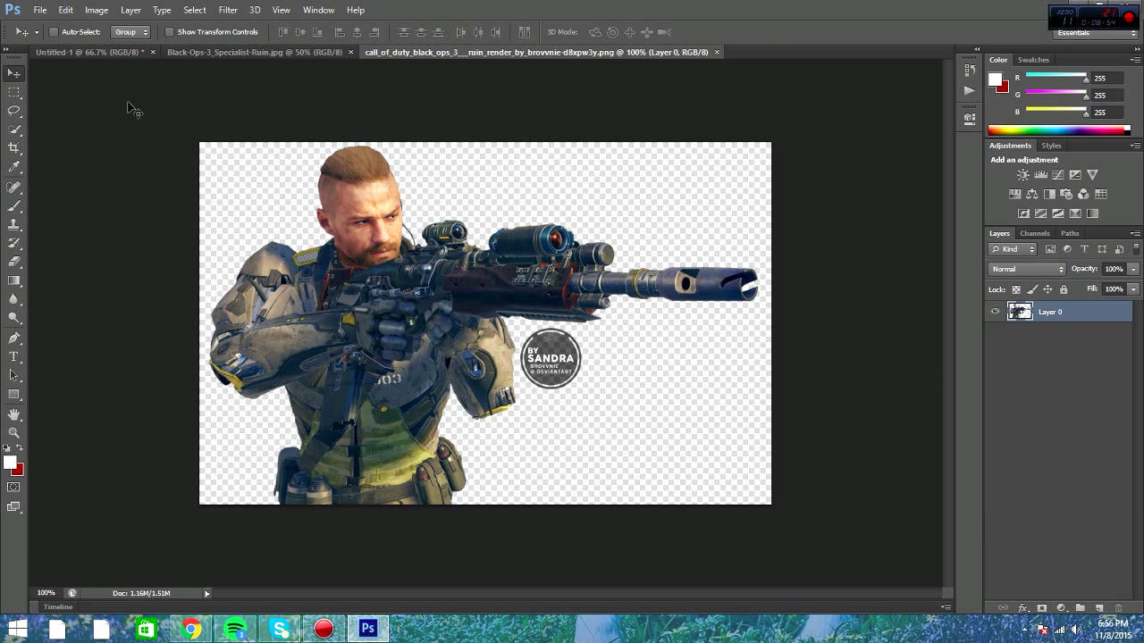
Step: Erase the round artist watermark below the rifle with a 58 px Eraser
click(13, 280)
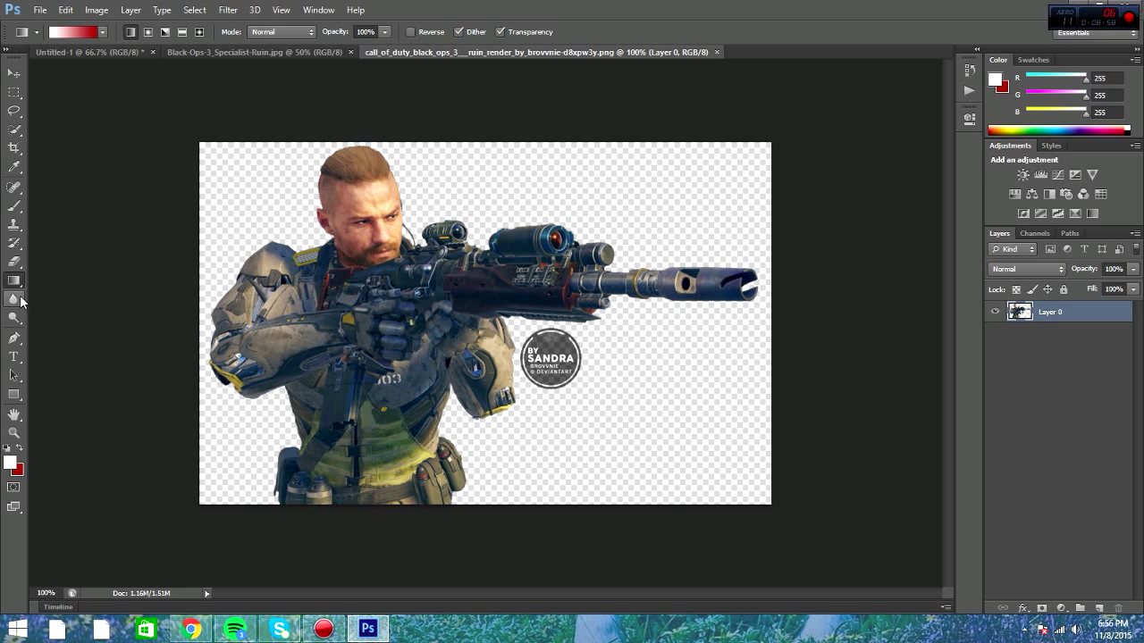
click(13, 260)
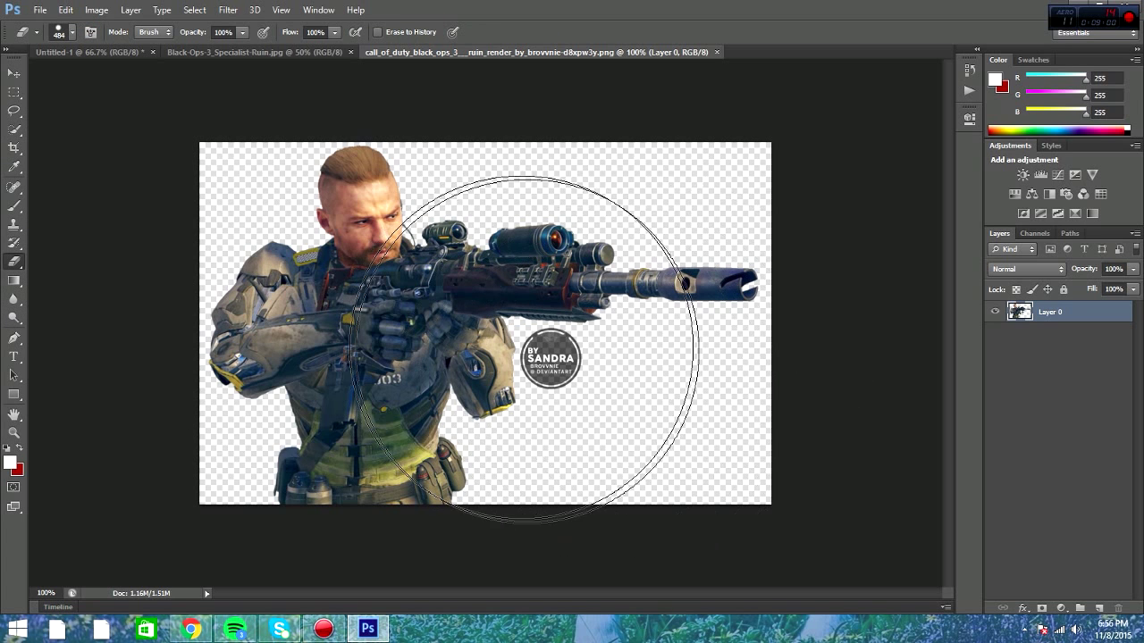
click(72, 32)
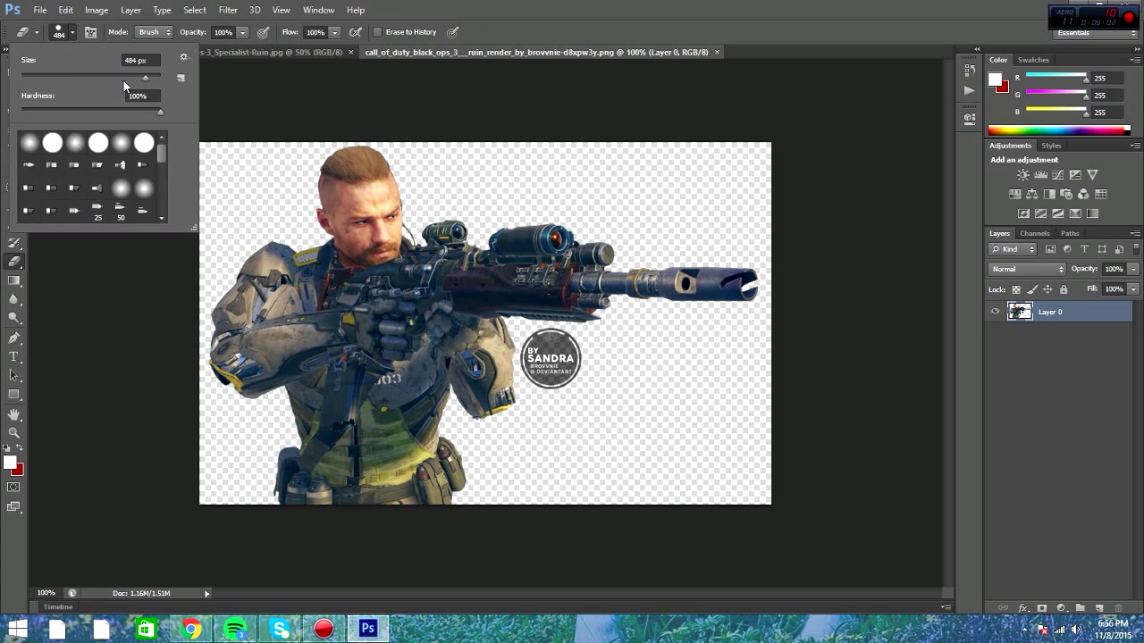
drag(86, 79, 80, 78)
mouse_move(567, 370)
mouse_down()
mouse_move(550, 380)
mouse_move(542, 353)
mouse_up()
click(547, 348)
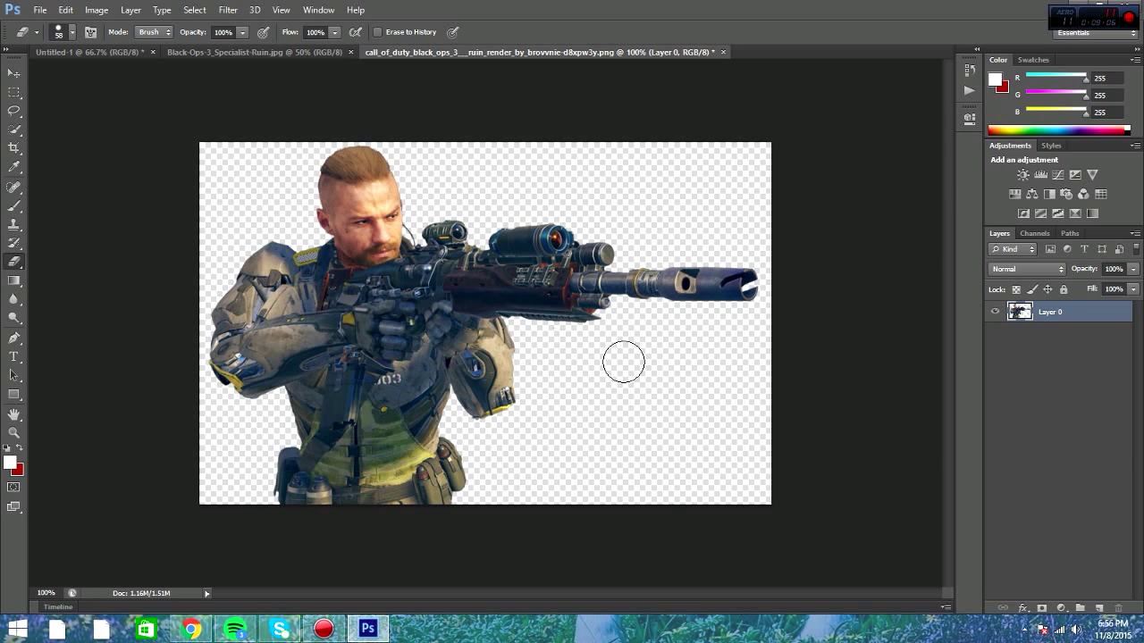
Step: Copy the soldier cutout into the Untitled-1 thumbnail, placing it over the canvas's lower-right area
click(14, 71)
mouse_move(274, 264)
mouse_down()
mouse_move(210, 107)
mouse_move(85, 58)
mouse_move(500, 335)
mouse_move(481, 337)
mouse_up()
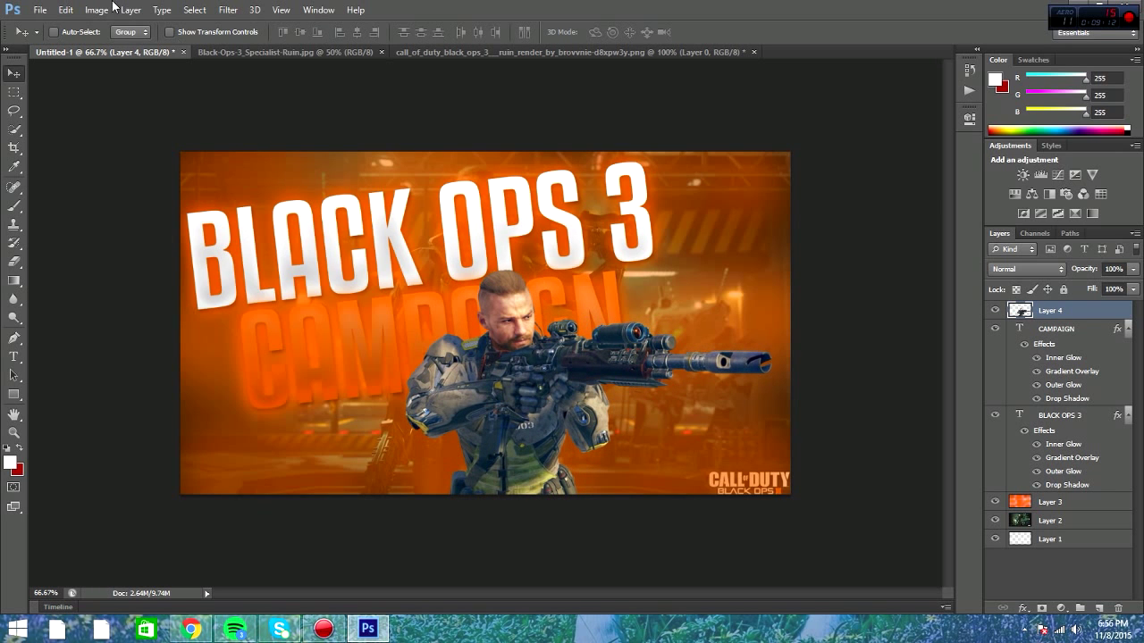
Step: Try rotating the soldier layer by 180°
click(68, 9)
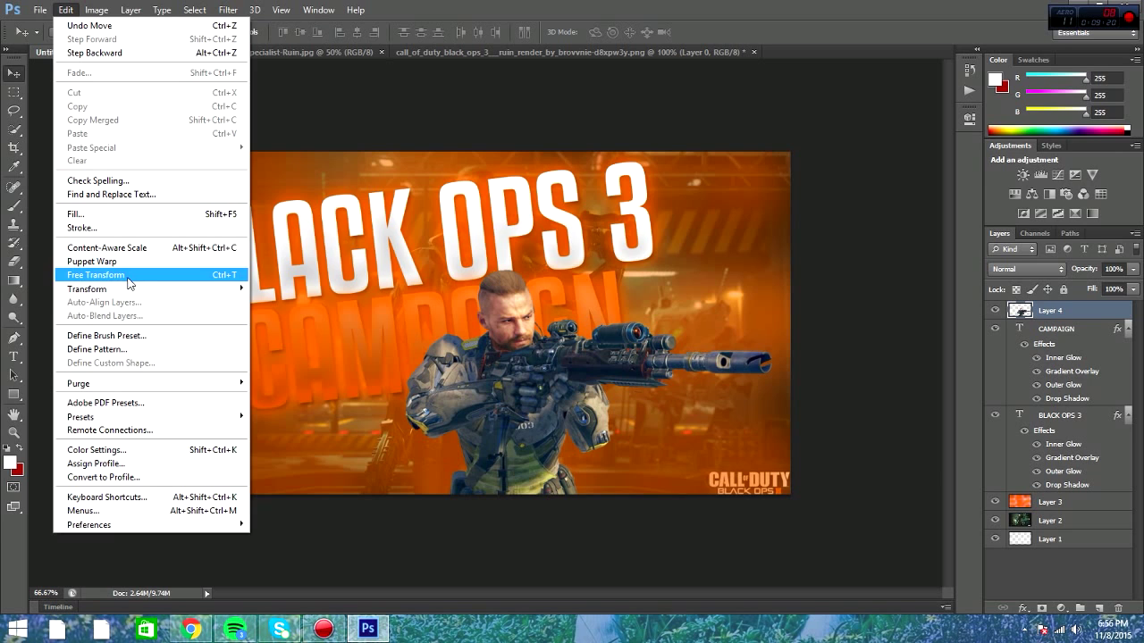
mouse_move(132, 289)
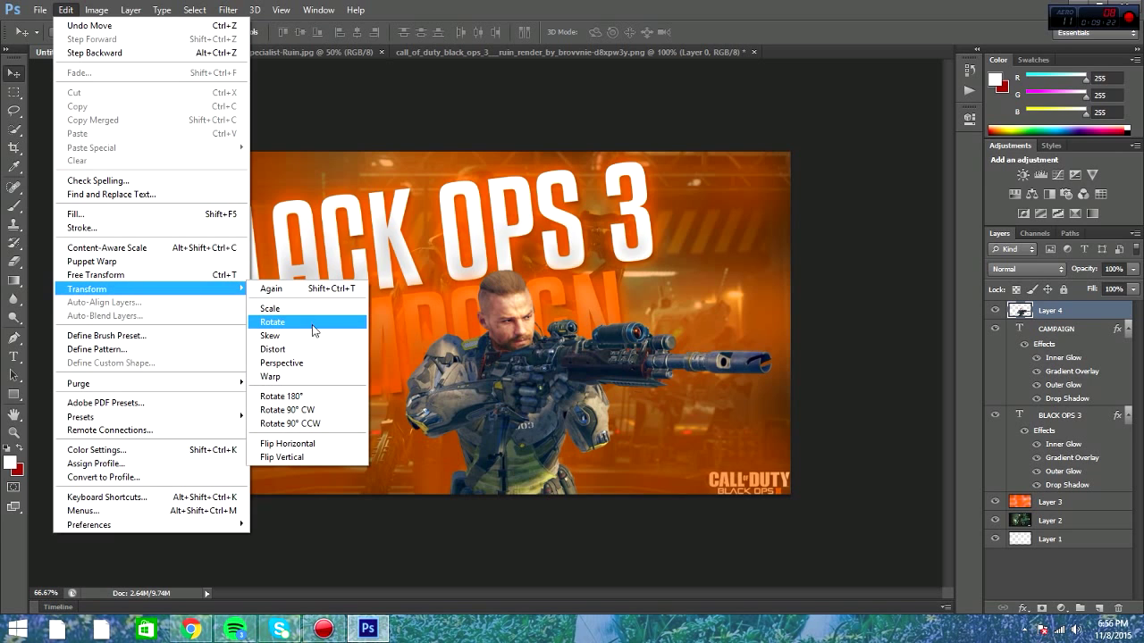
click(282, 396)
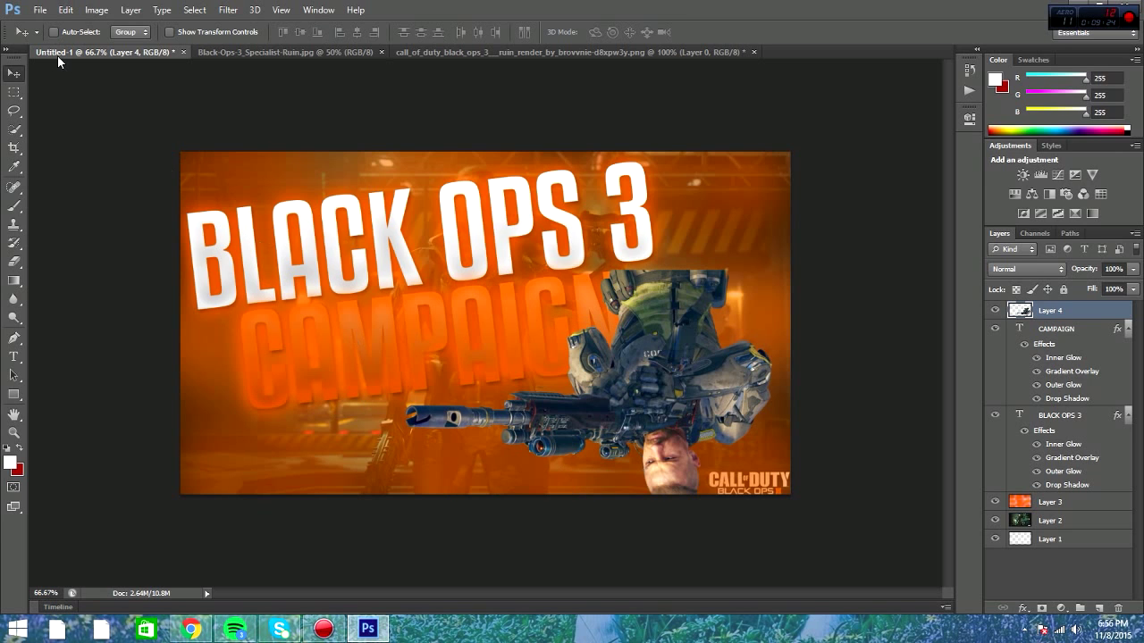
Step: Try rotating the whole canvas 90° clockwise, and undo that rotation
click(97, 10)
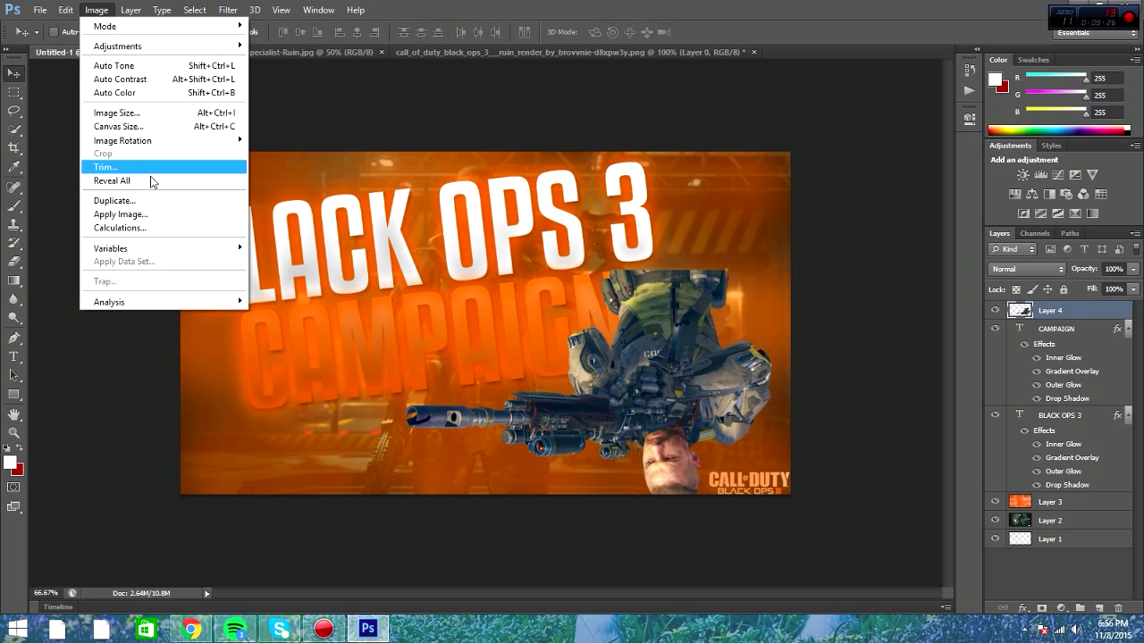
mouse_move(159, 141)
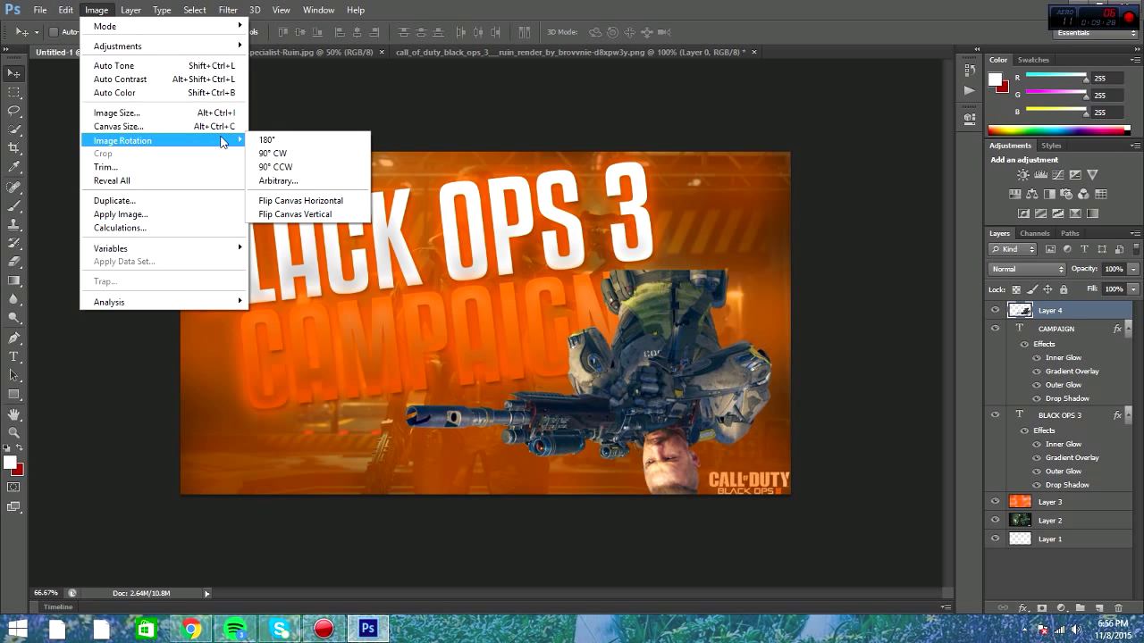
click(263, 153)
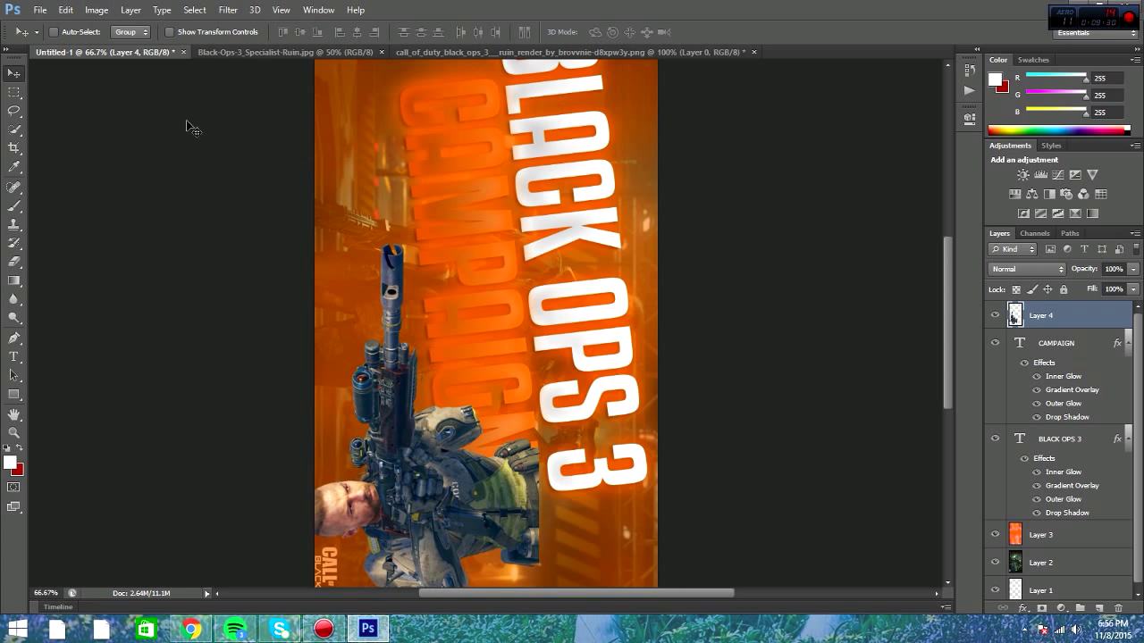
click(66, 10)
click(76, 28)
Step: Rotate the soldier layer another 180° so he stands upright
click(66, 10)
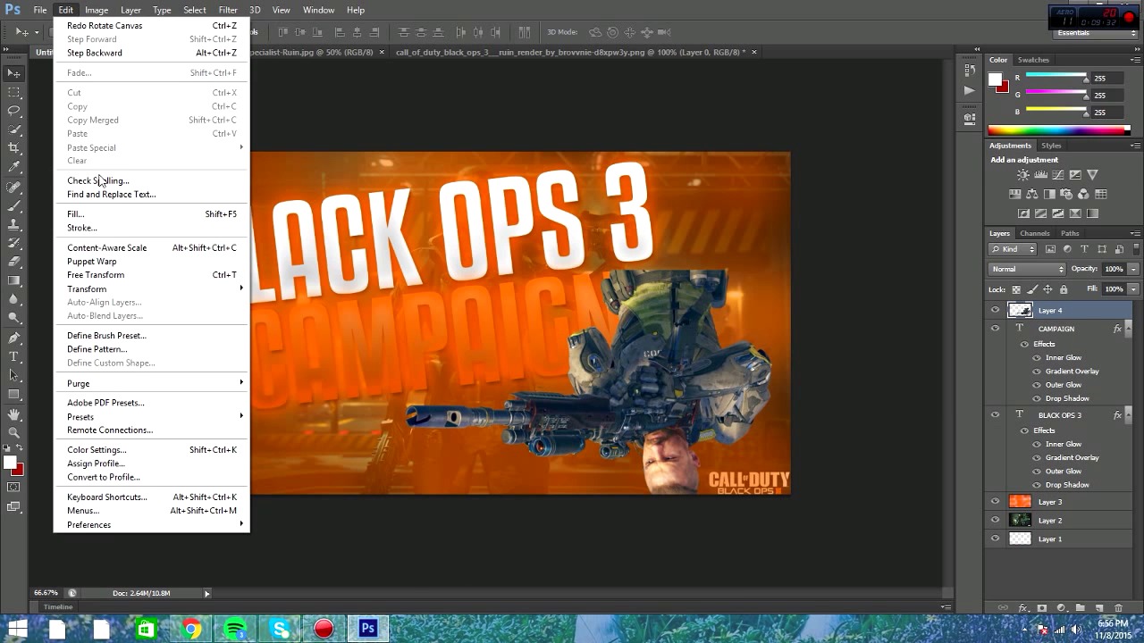
mouse_move(173, 292)
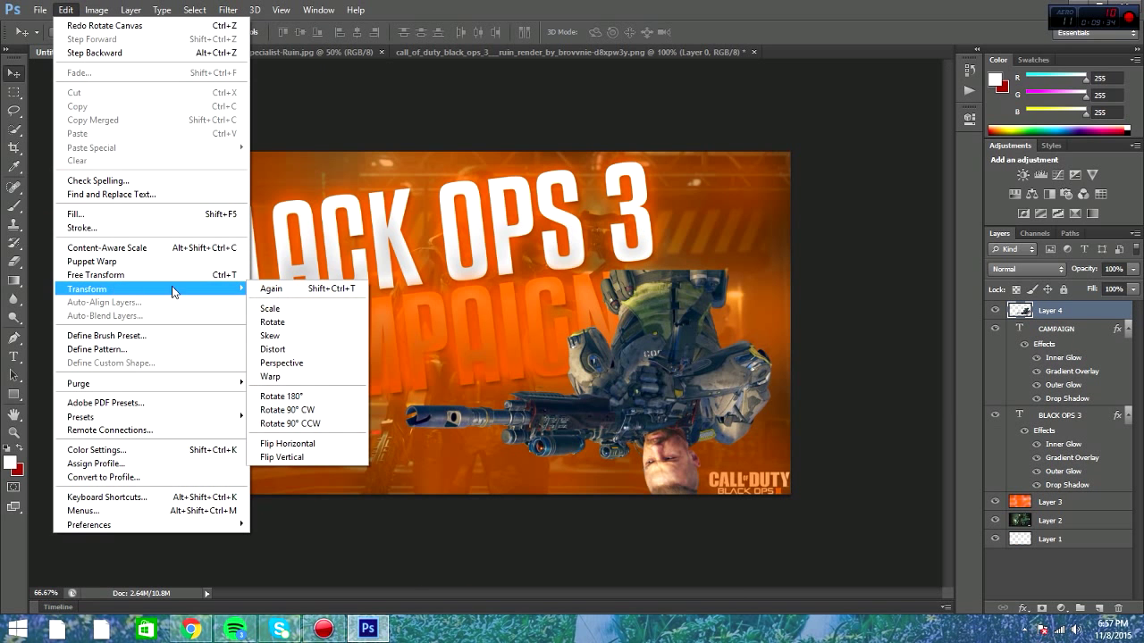
click(284, 397)
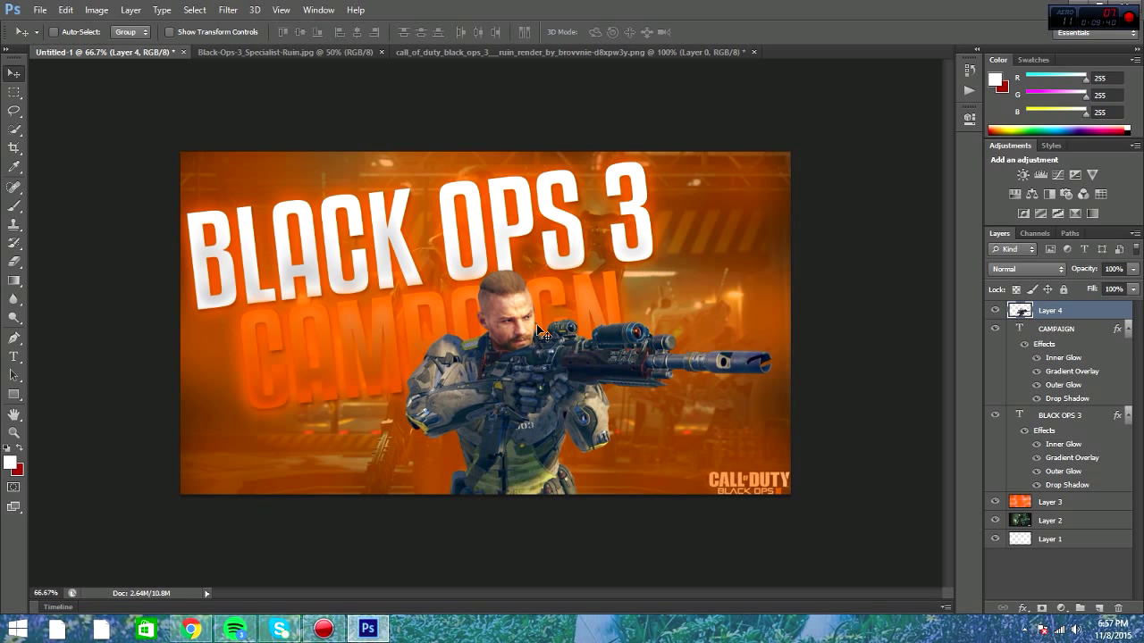
Step: Free-transform the soldier so the rifle aims left, enlarge him and place him against the canvas's lower-right corner
key(ctrl+t)
drag(807, 544, 705, 480)
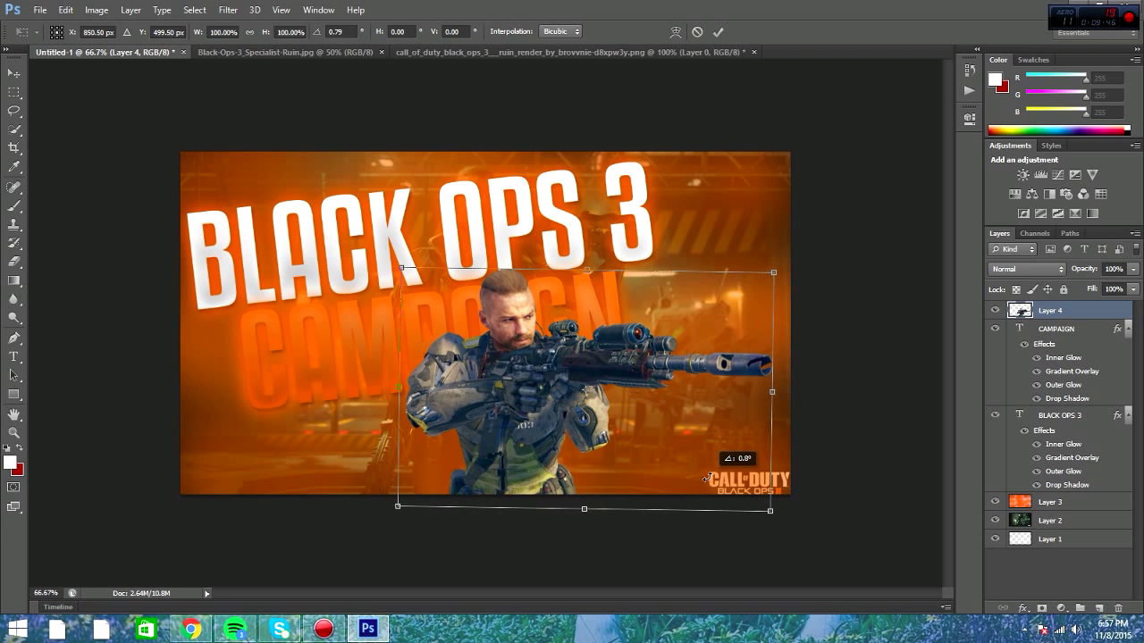
drag(764, 394, 73, 403)
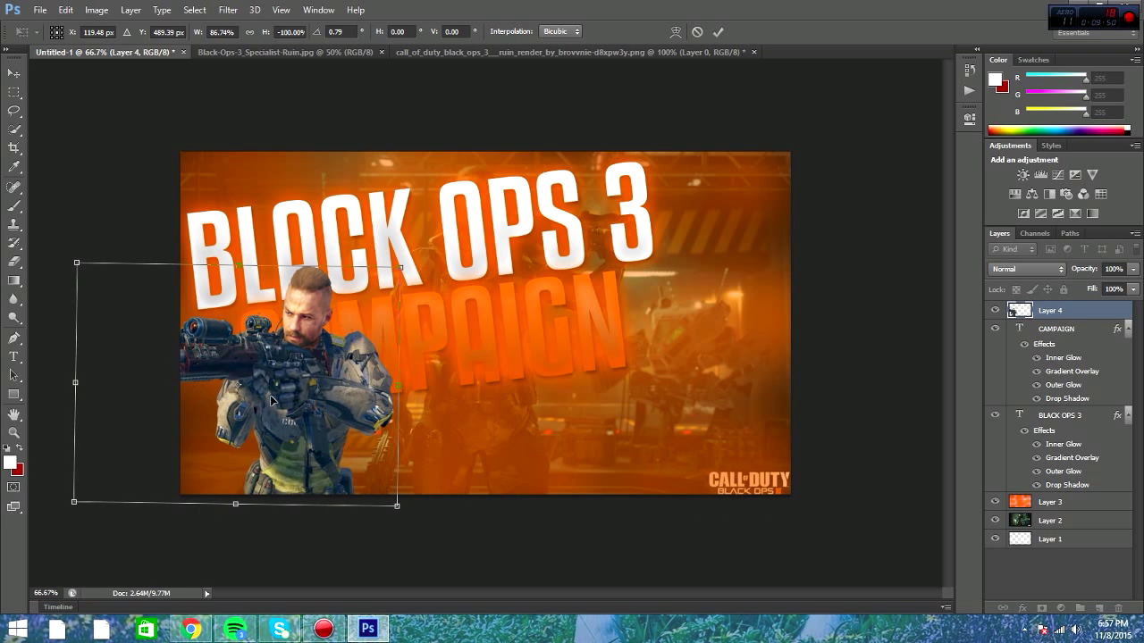
drag(249, 401, 638, 400)
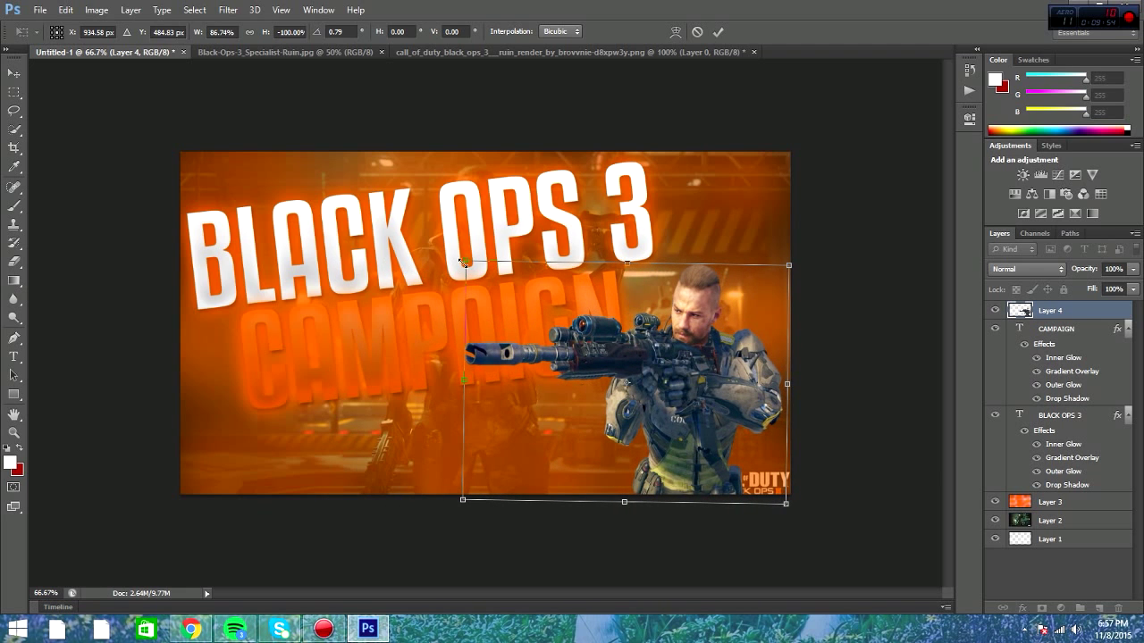
drag(464, 262, 382, 230)
click(718, 32)
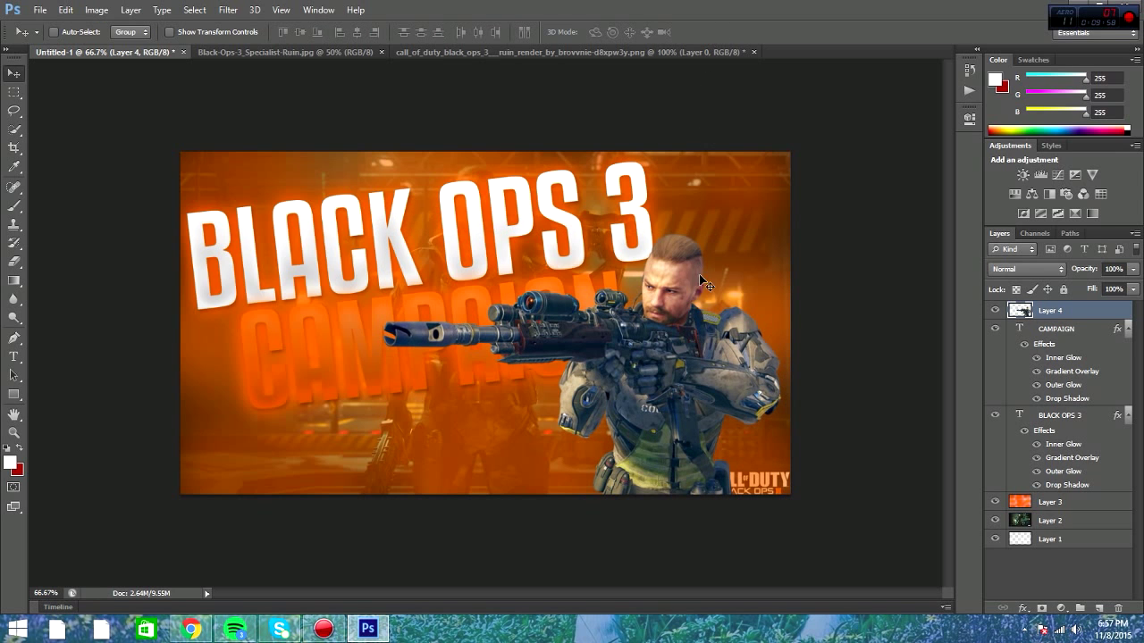
Step: Add a Drop Shadow layer style with a size of 44 px to the soldier layer
double_click(1074, 316)
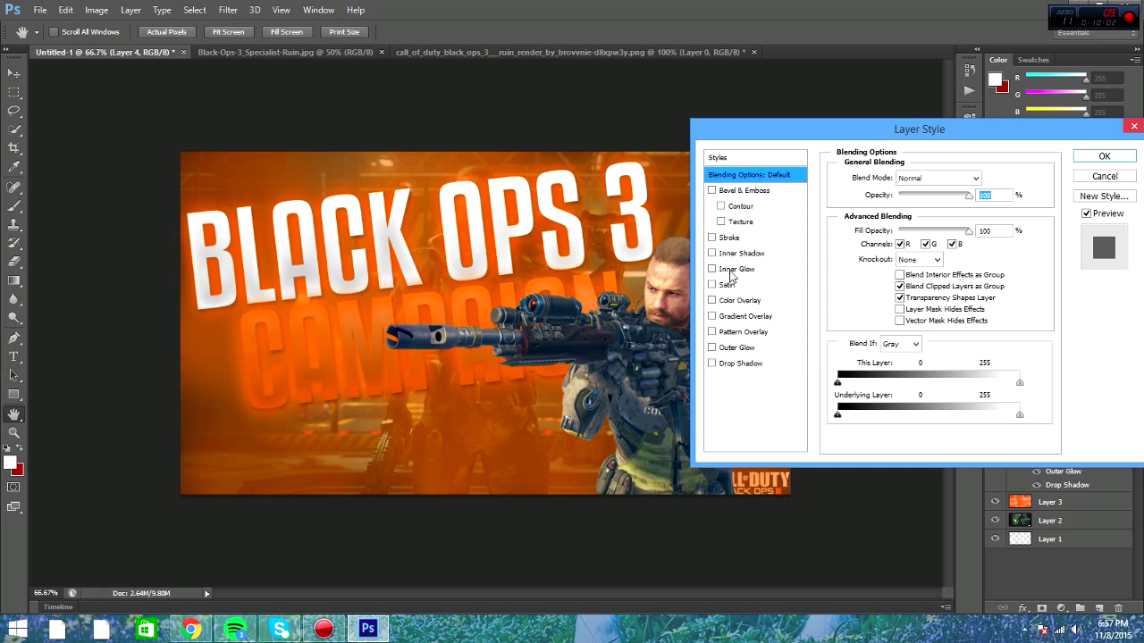
drag(864, 141, 938, 151)
click(786, 374)
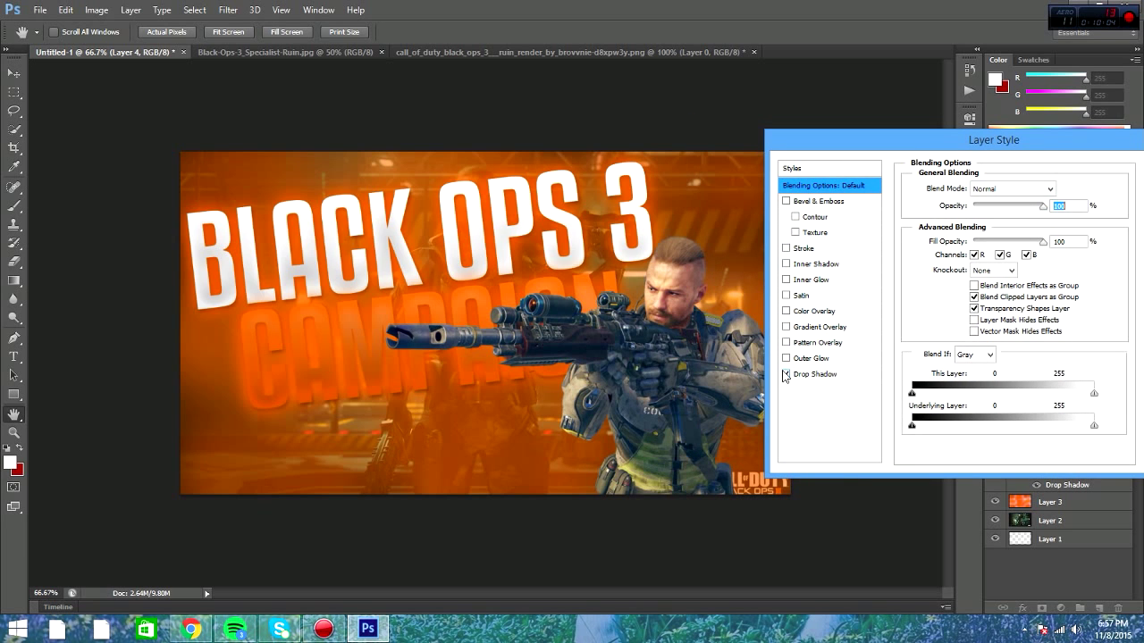
click(823, 374)
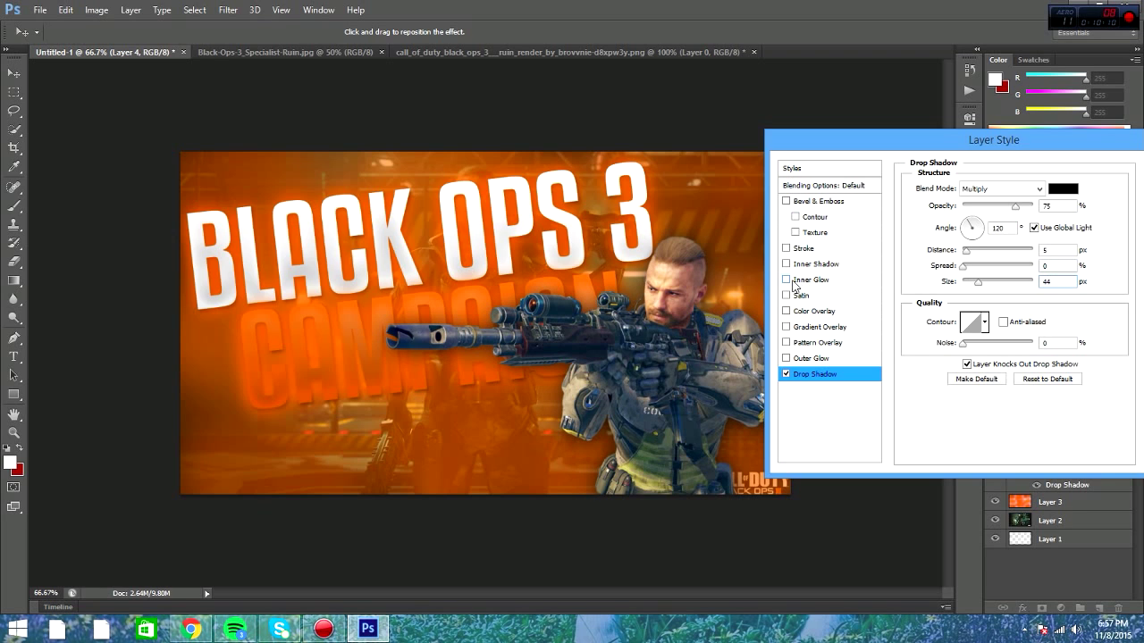
Step: Add a black-to-white Gradient Overlay to the soldier with its opacity at about 18%
click(786, 327)
click(809, 327)
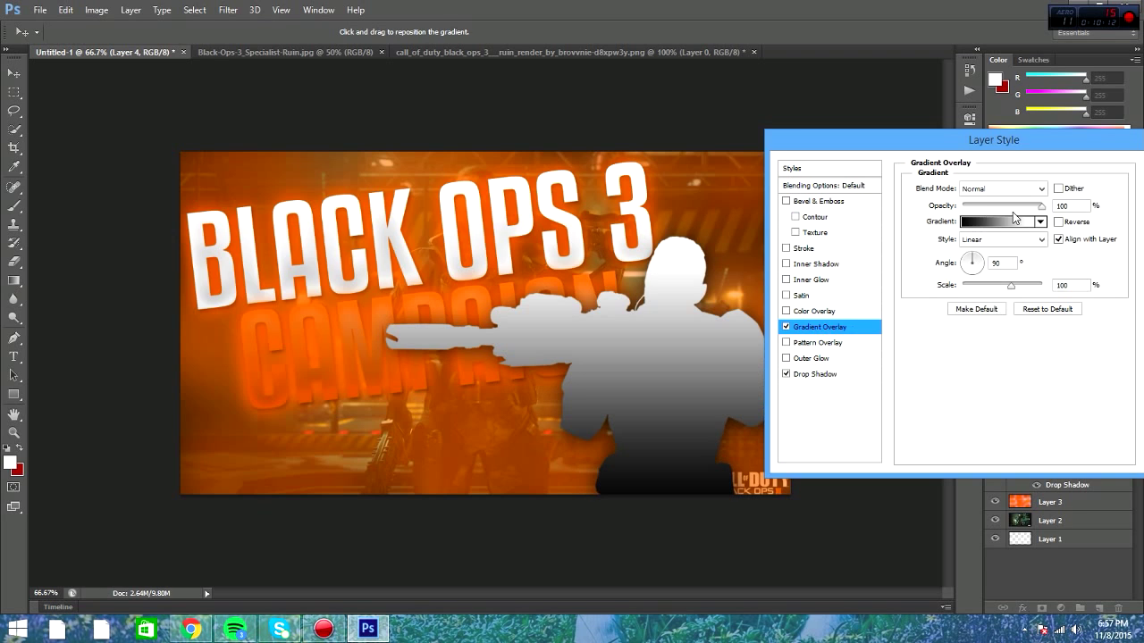
drag(1035, 207, 979, 213)
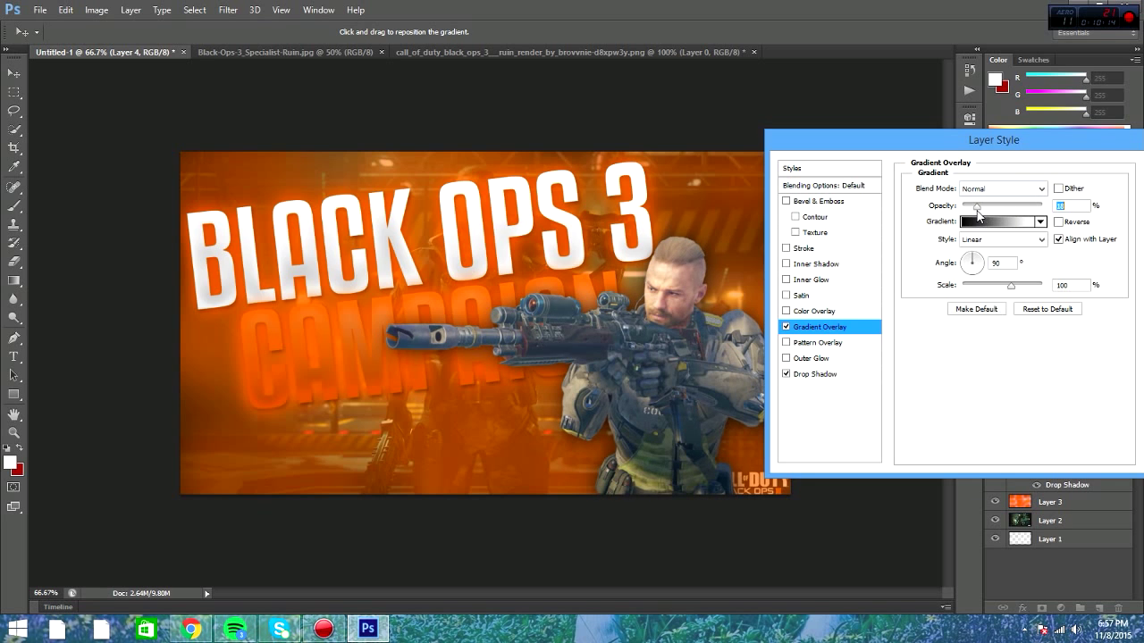
Step: Add an Inner Glow to the soldier in an orange sampled from the thumbnail (ce702a), with a size of 44 px
click(786, 280)
click(809, 279)
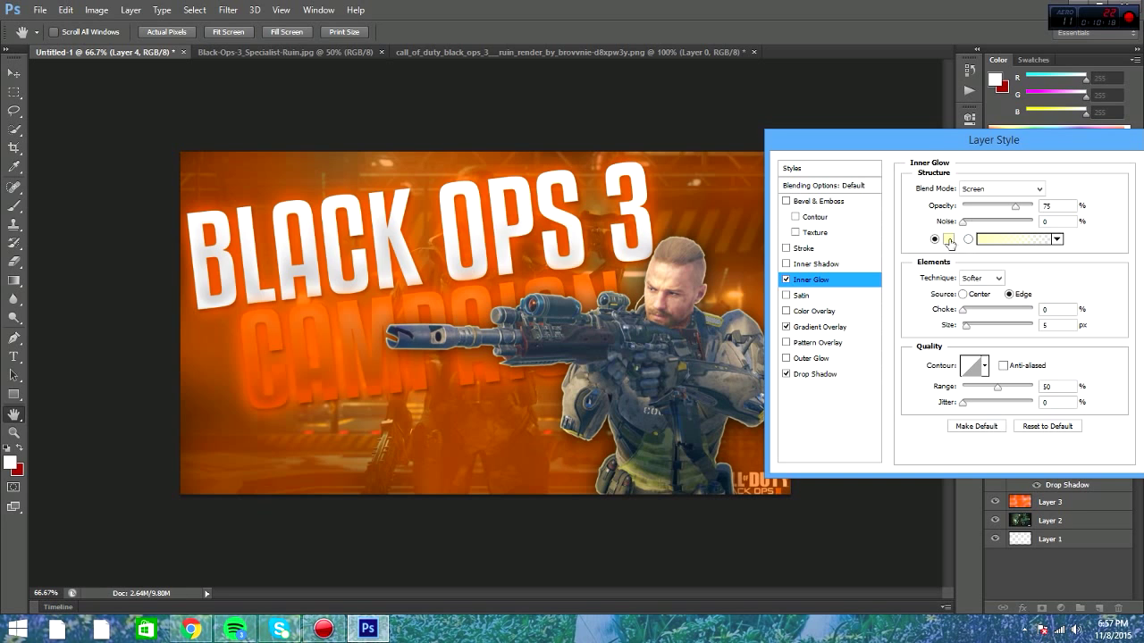
click(948, 240)
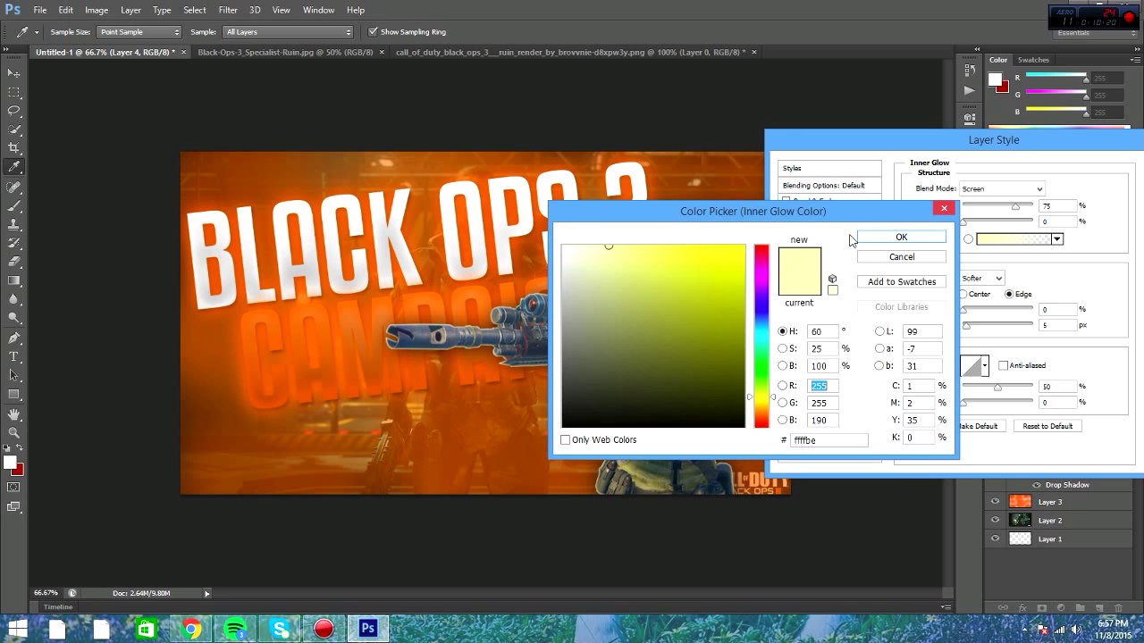
click(388, 333)
click(892, 237)
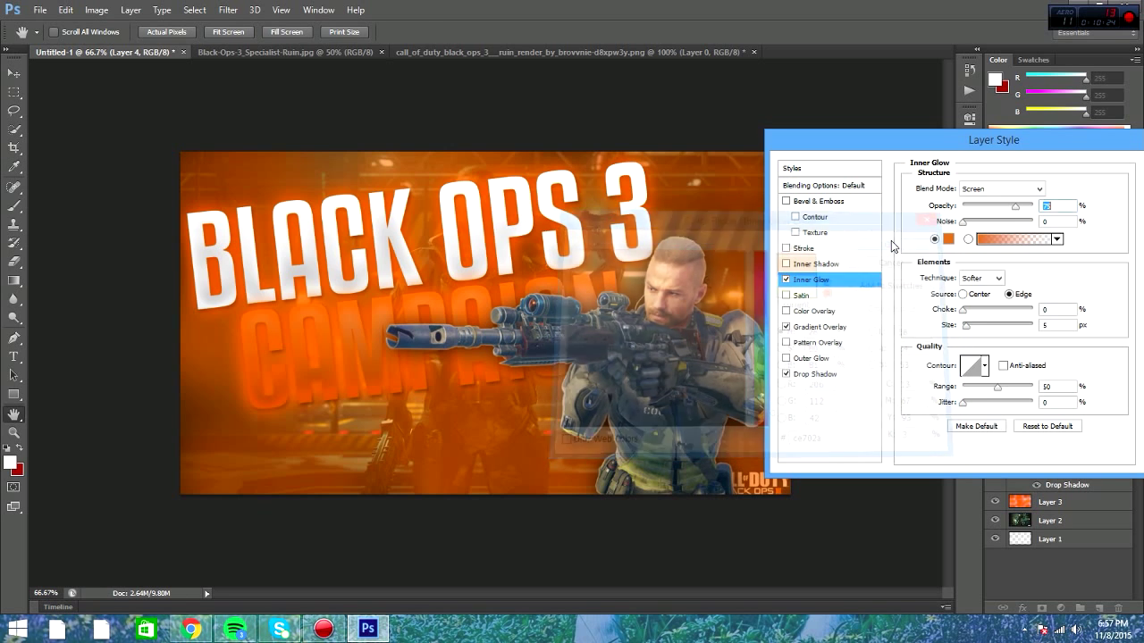
click(1063, 325)
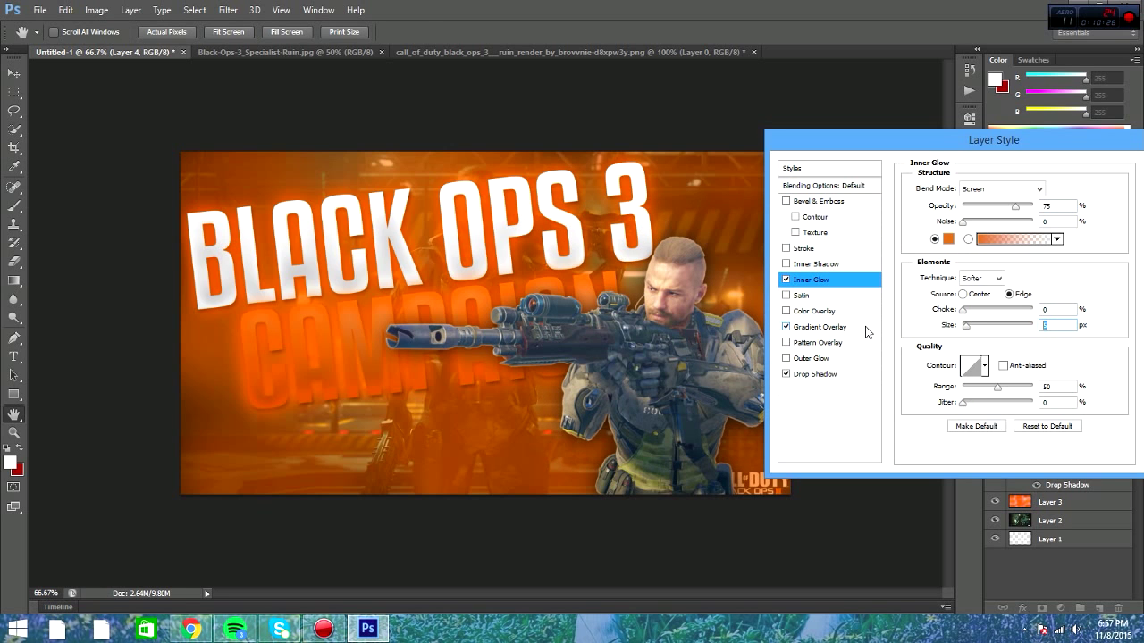
text(44)
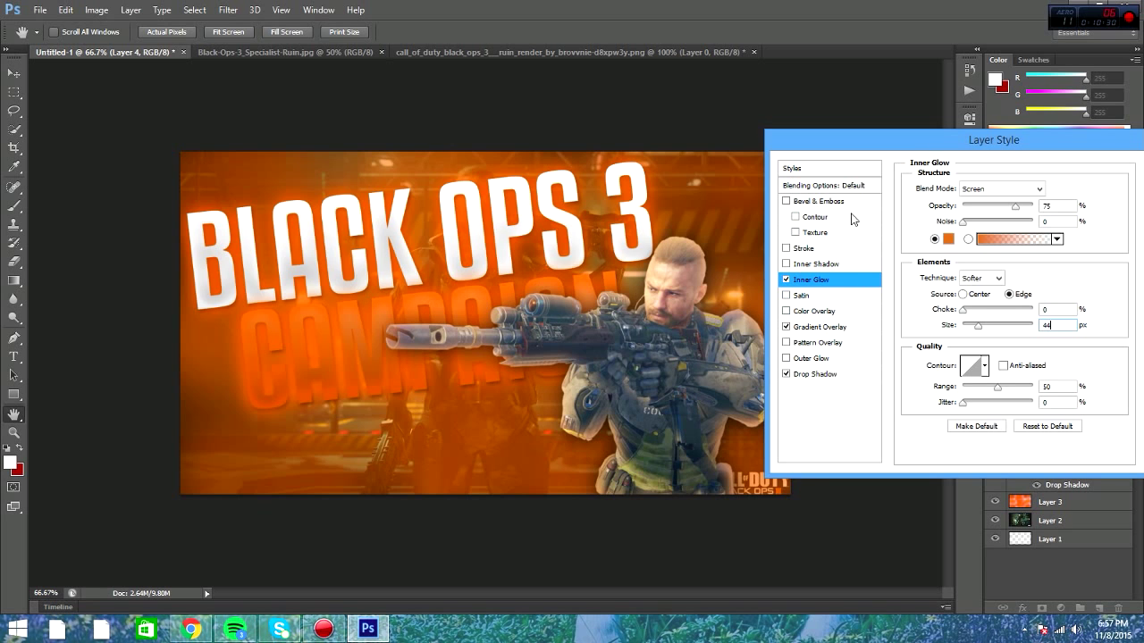
Step: Change the soldier's Inner Glow colour to the sampled orange dc650e and set its blend mode to Normal
click(948, 238)
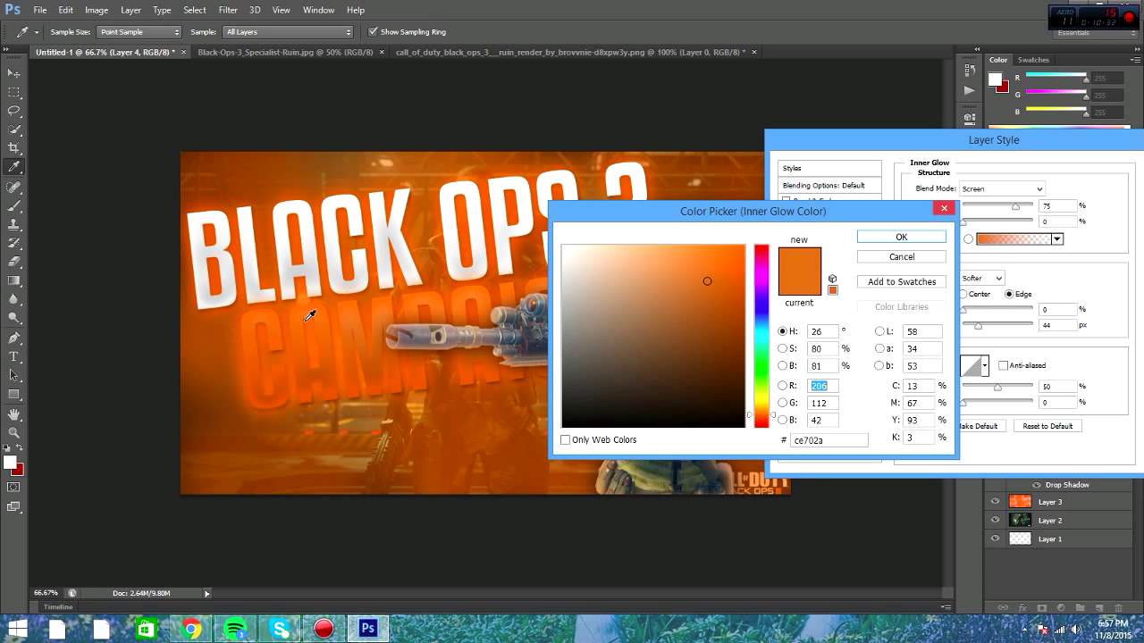
click(902, 238)
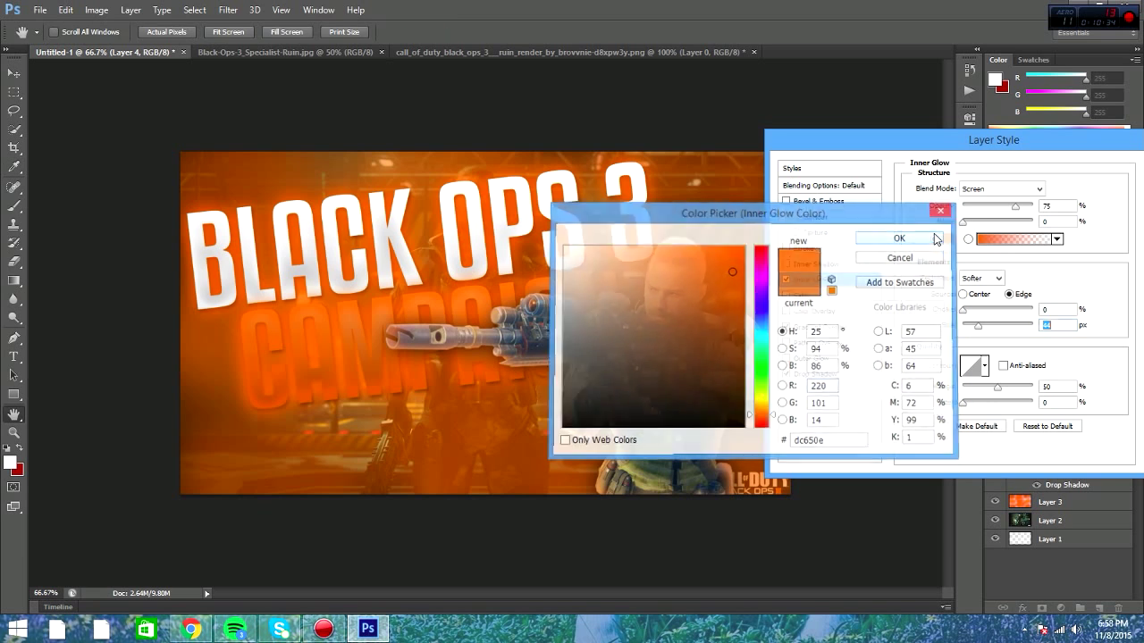
click(1038, 189)
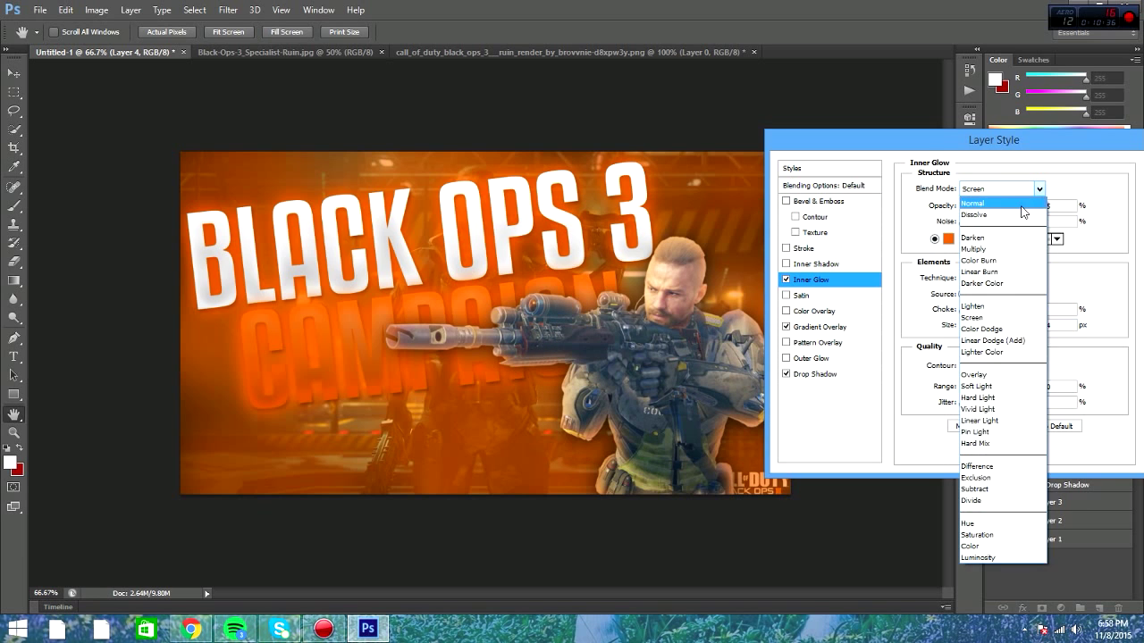
click(983, 202)
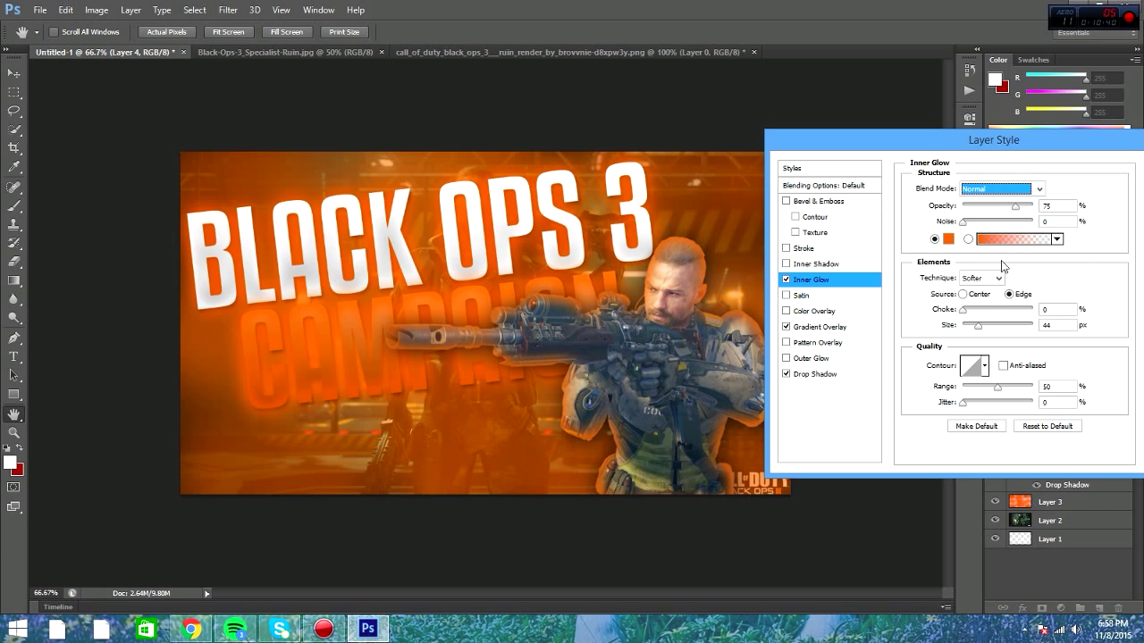
Step: Resample the Inner Glow colour from the CAMPAIGN lettering, settling on the orange da6a17
click(1057, 239)
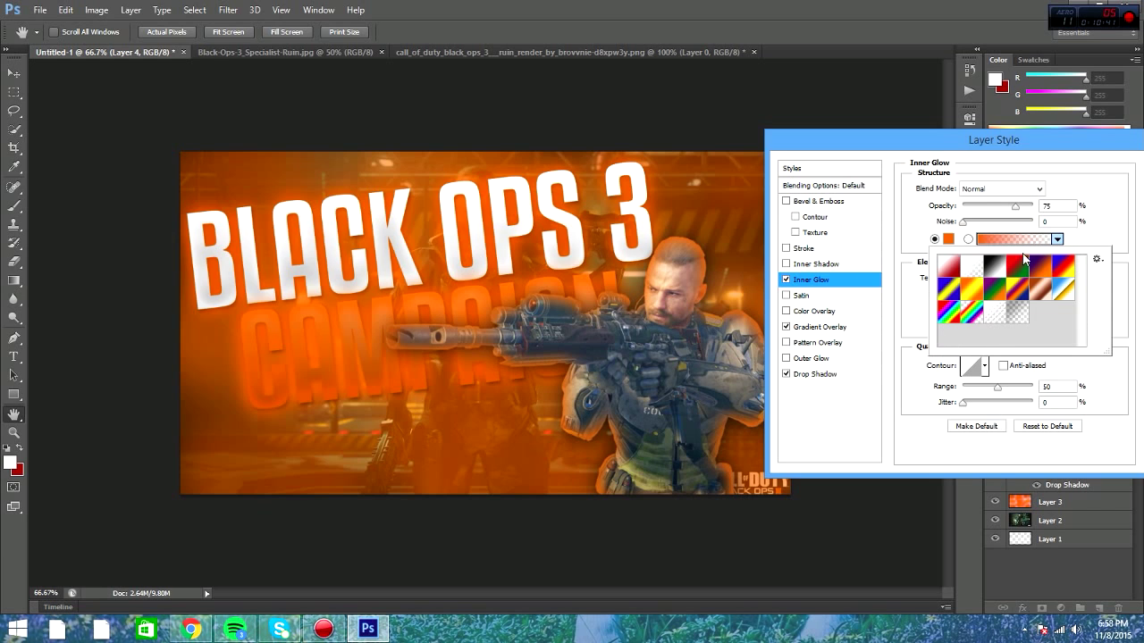
click(1094, 186)
click(948, 239)
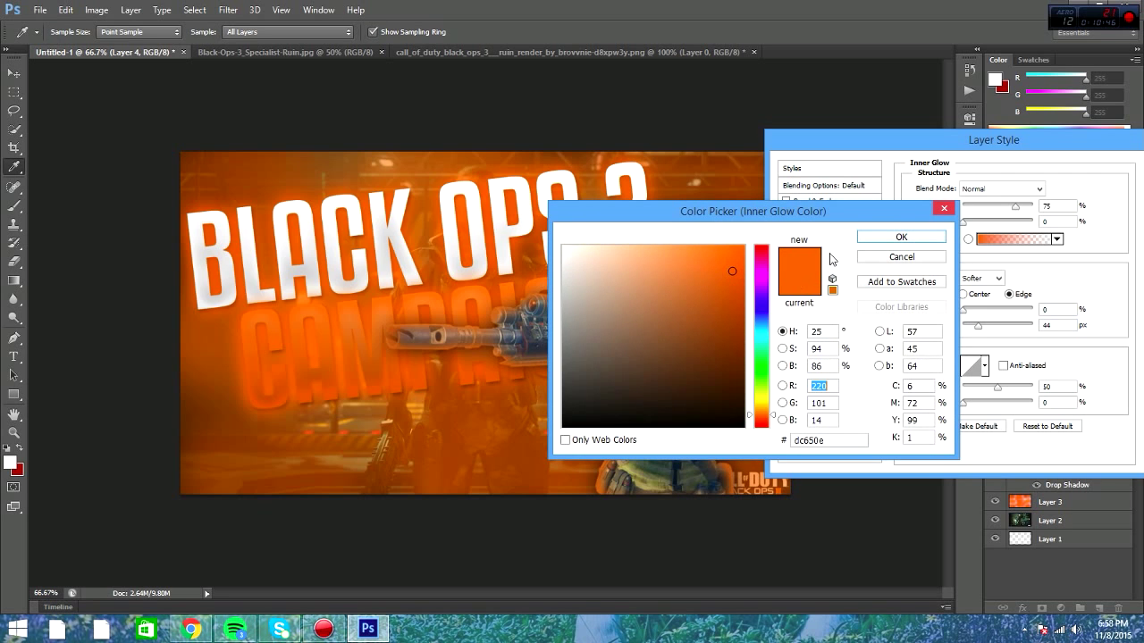
click(279, 332)
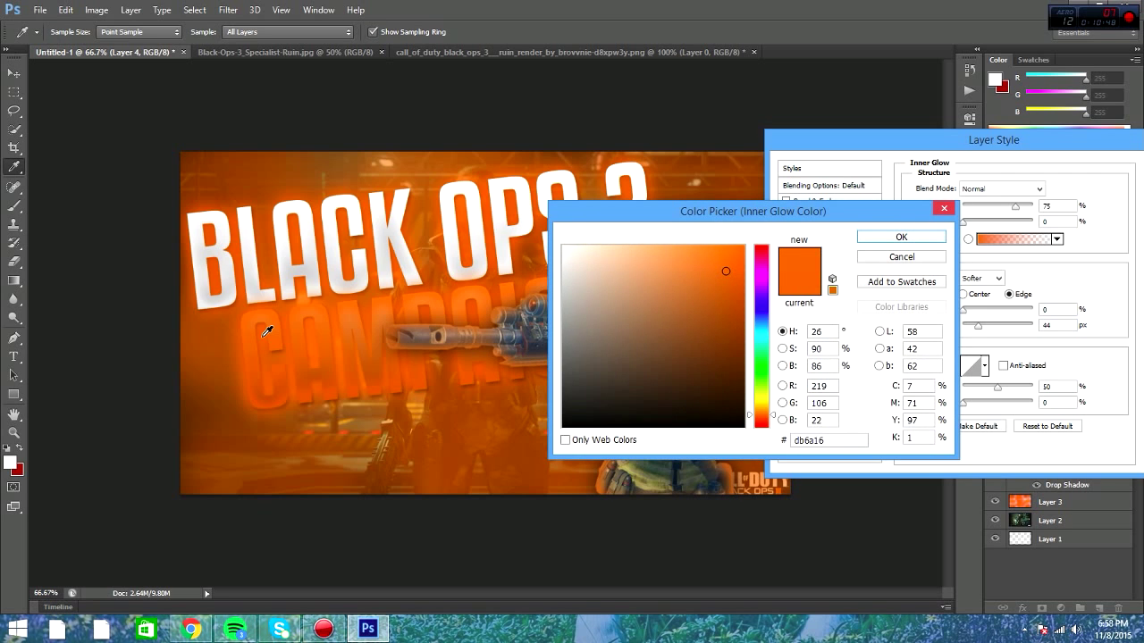
click(267, 331)
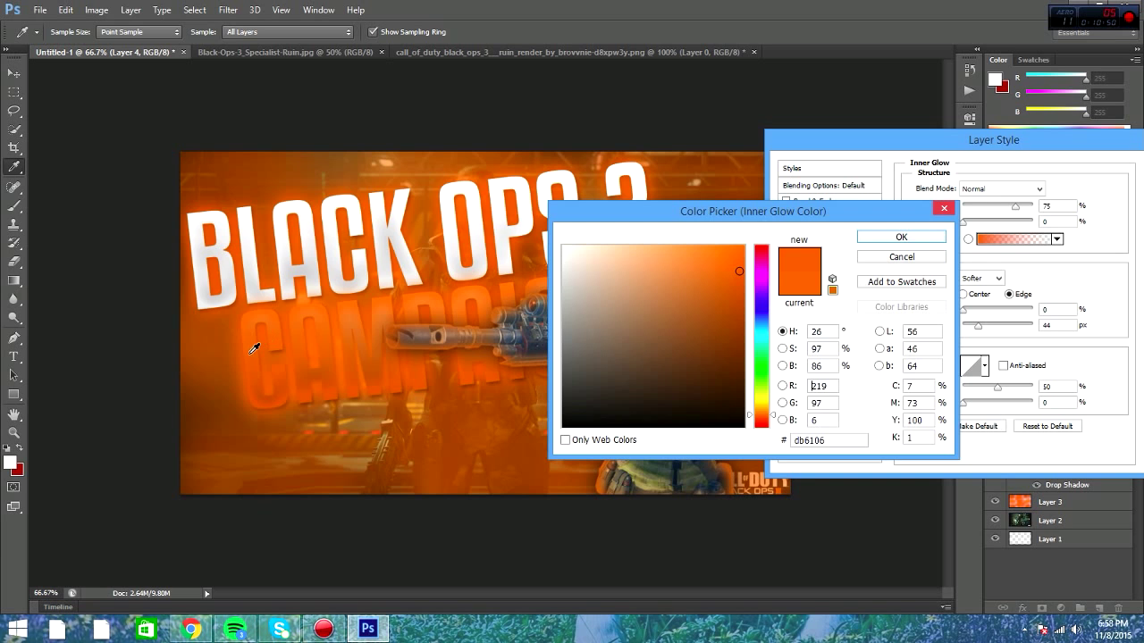
click(220, 348)
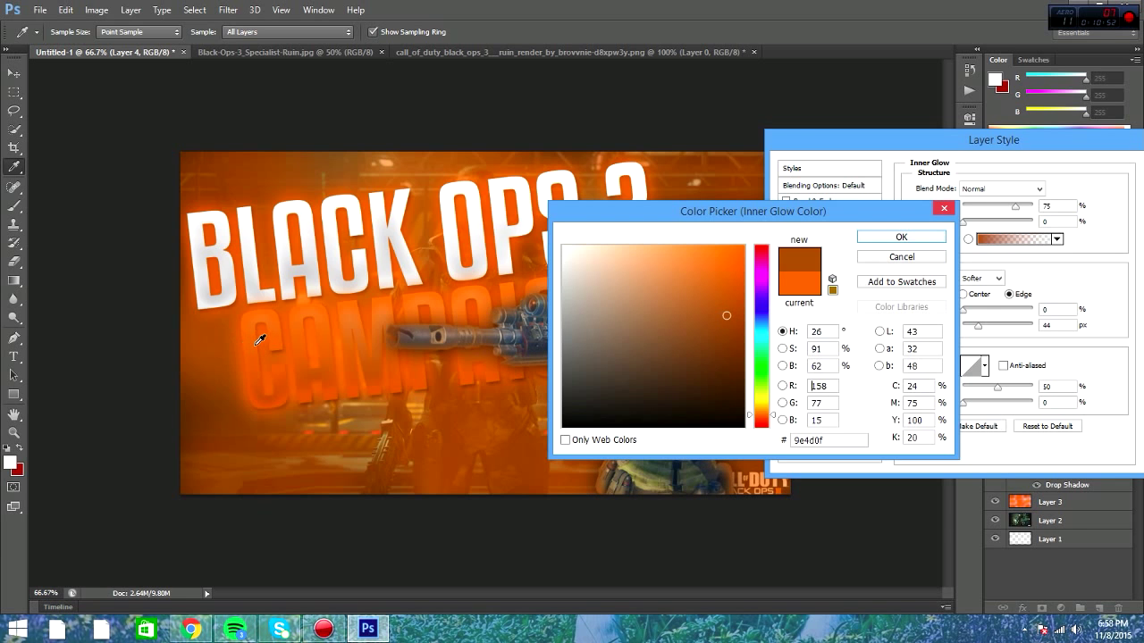
drag(690, 211, 899, 219)
click(291, 333)
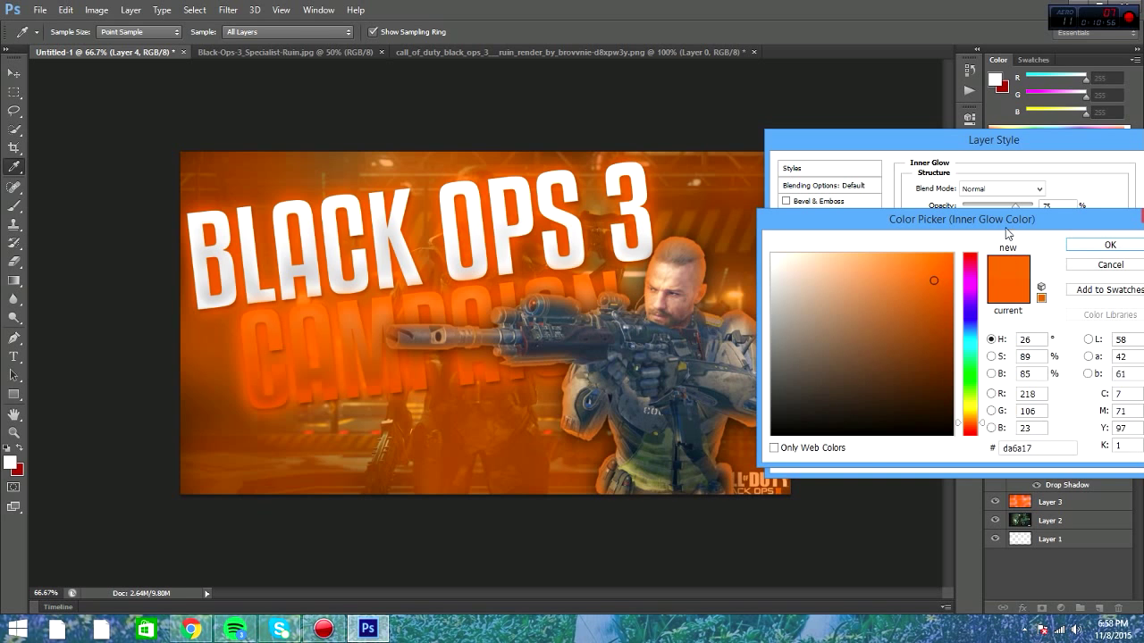
drag(1000, 219, 707, 218)
click(808, 241)
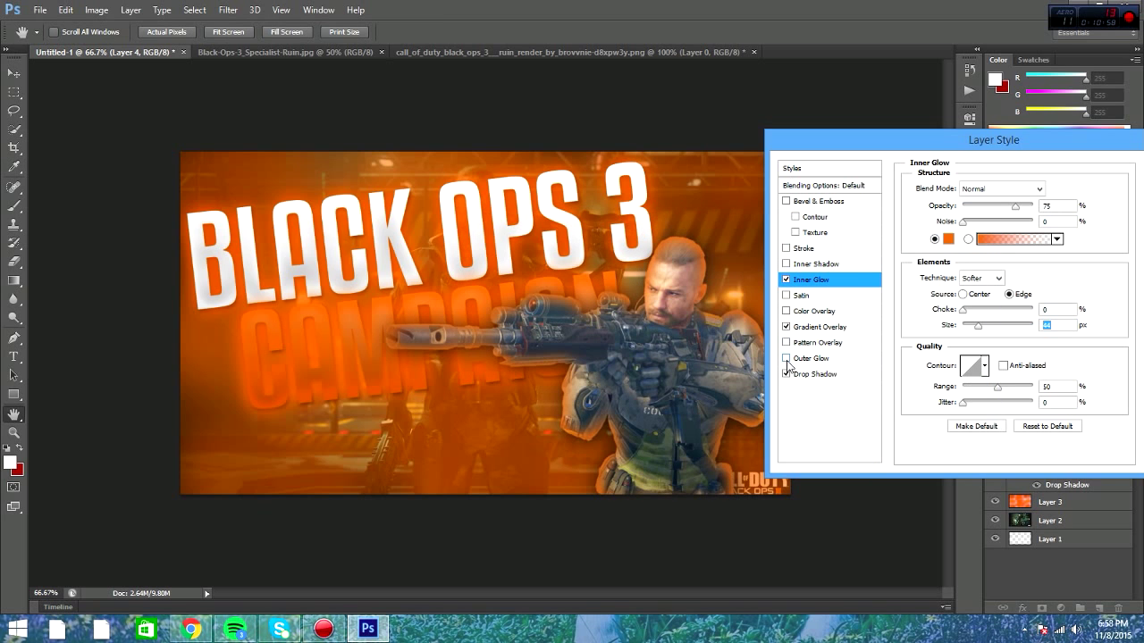
Step: Add an Outer Glow to the soldier in an orange sampled from the CAMPAIGN lettering
click(786, 358)
click(828, 359)
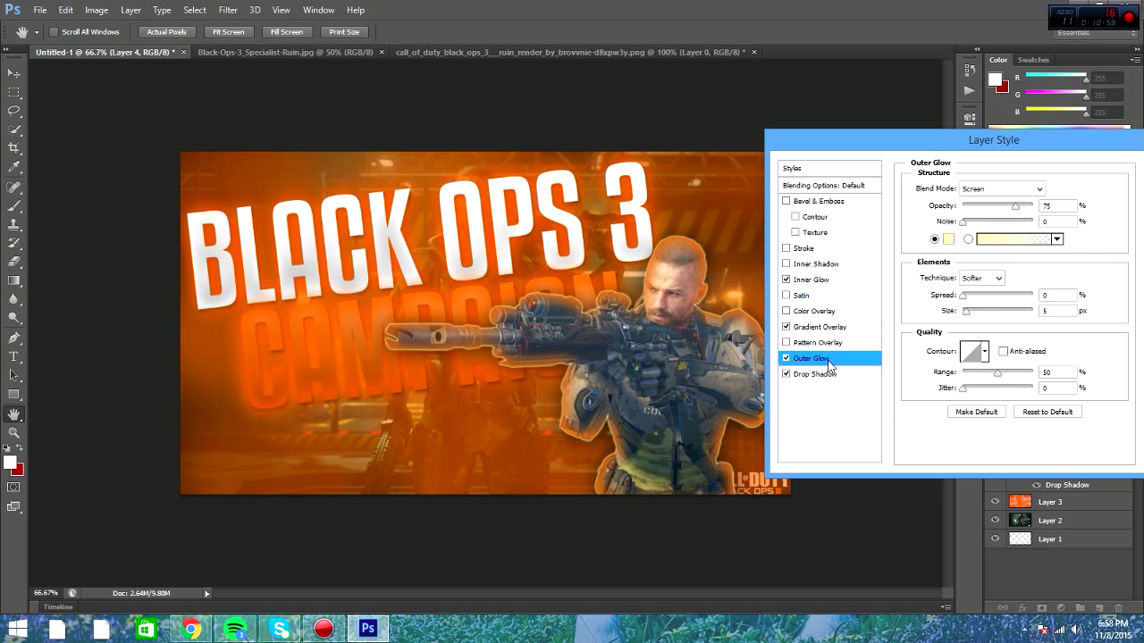
click(947, 239)
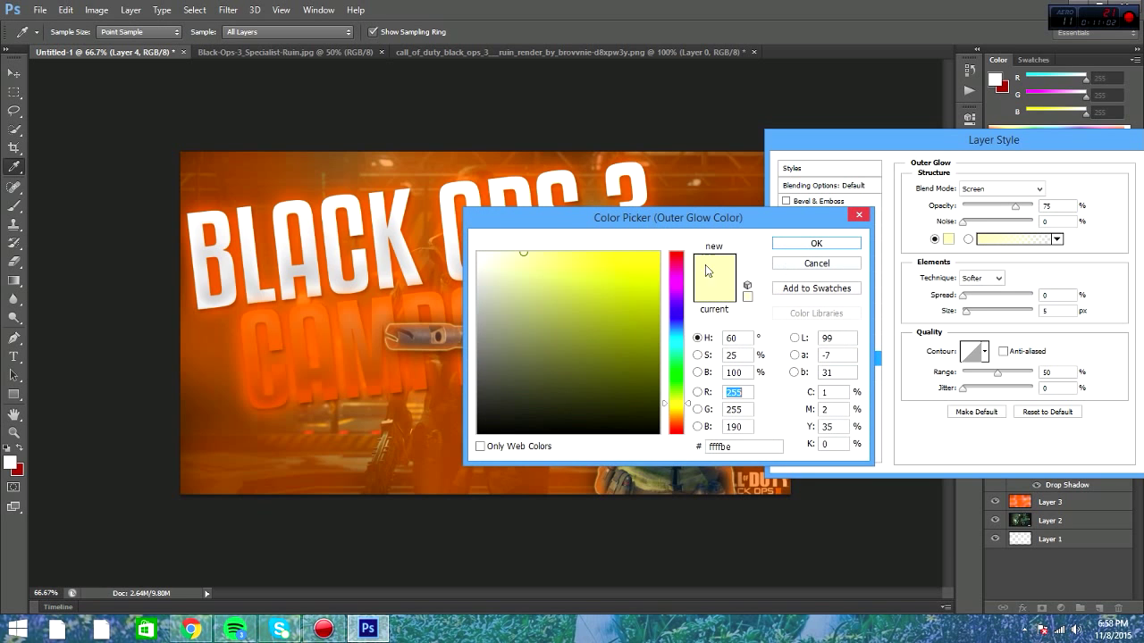
click(279, 411)
drag(734, 224, 680, 137)
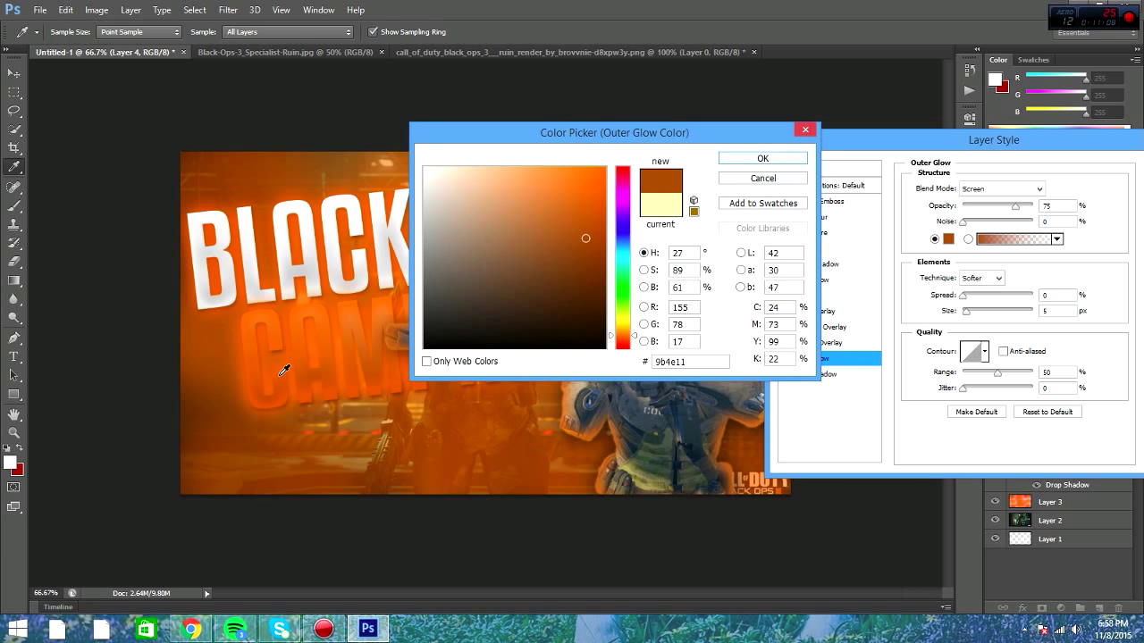
click(762, 158)
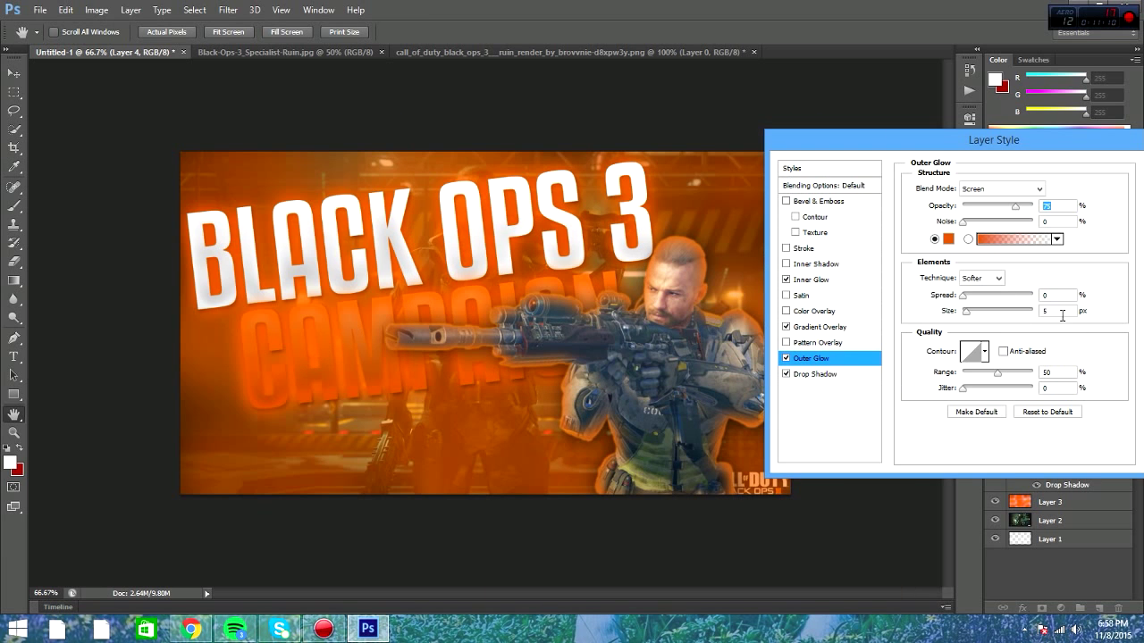
Step: Set the soldier's Outer Glow size to 44 px and blend mode to Normal, and apply the layer style
click(1060, 311)
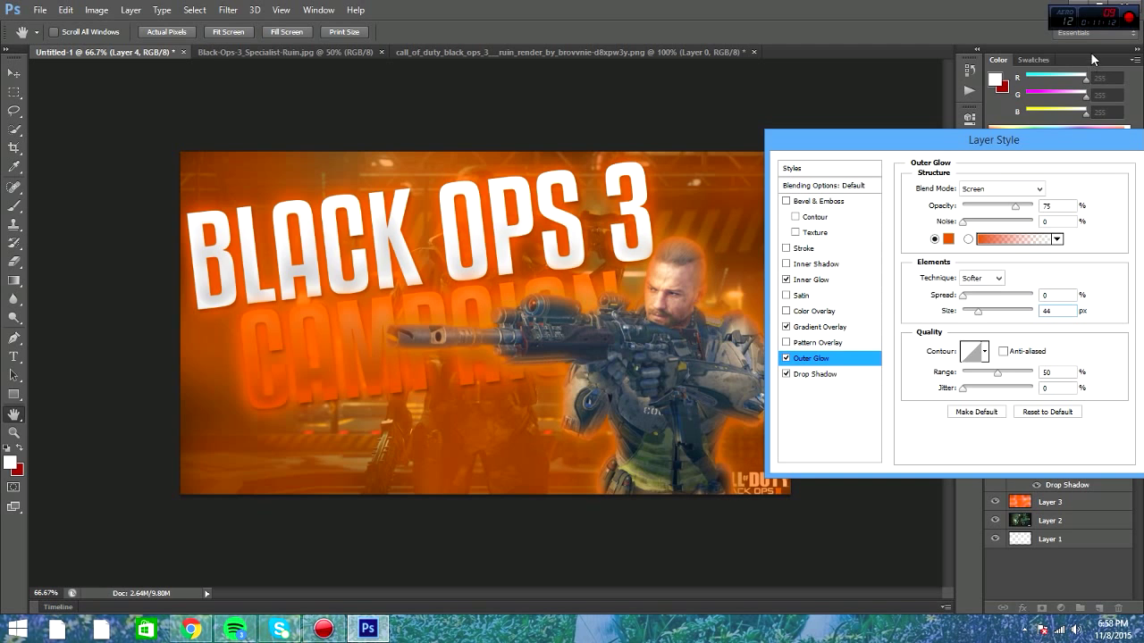
click(1040, 189)
click(1039, 187)
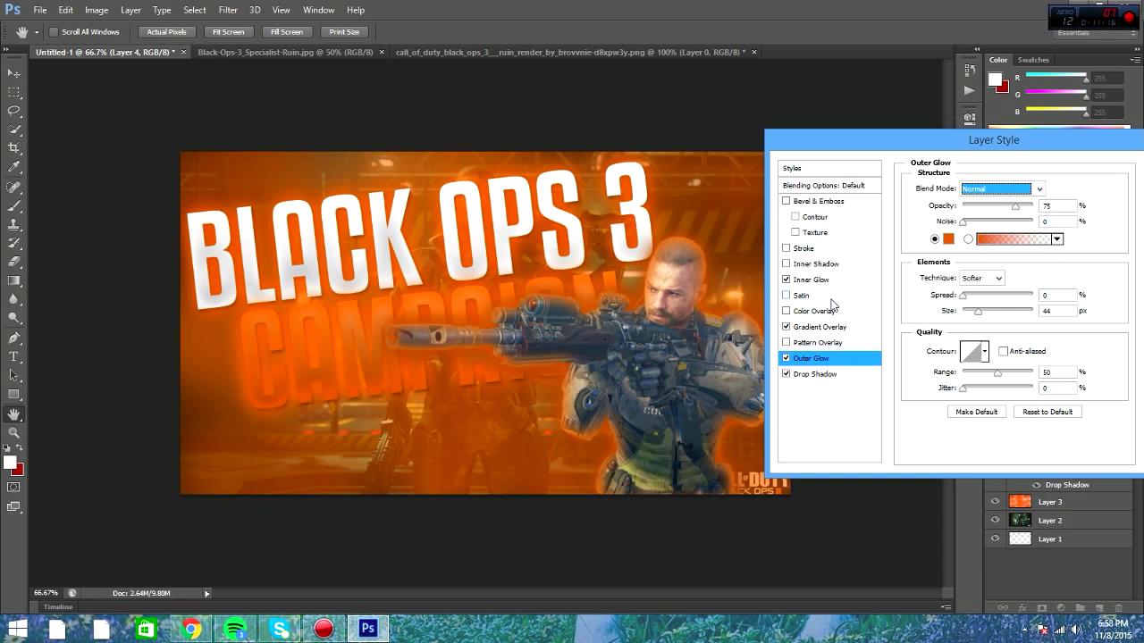
drag(1108, 152, 584, 202)
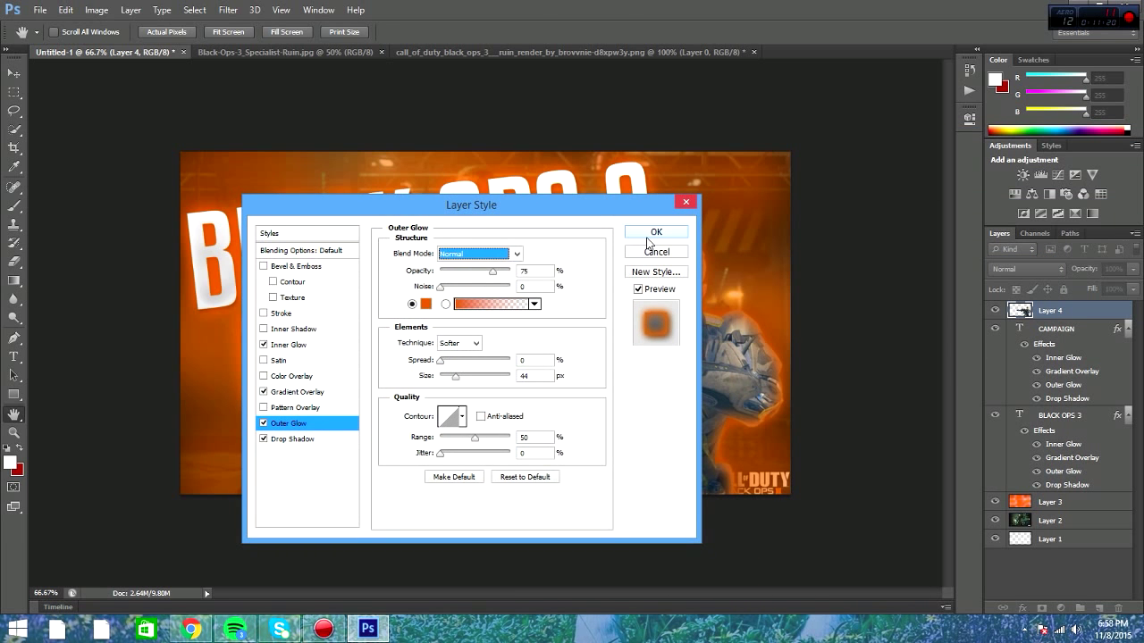
click(653, 229)
Step: Move the soldier layer beneath the CAMPAIGN and BLACK OPS 3 text layers
drag(1072, 313, 1054, 562)
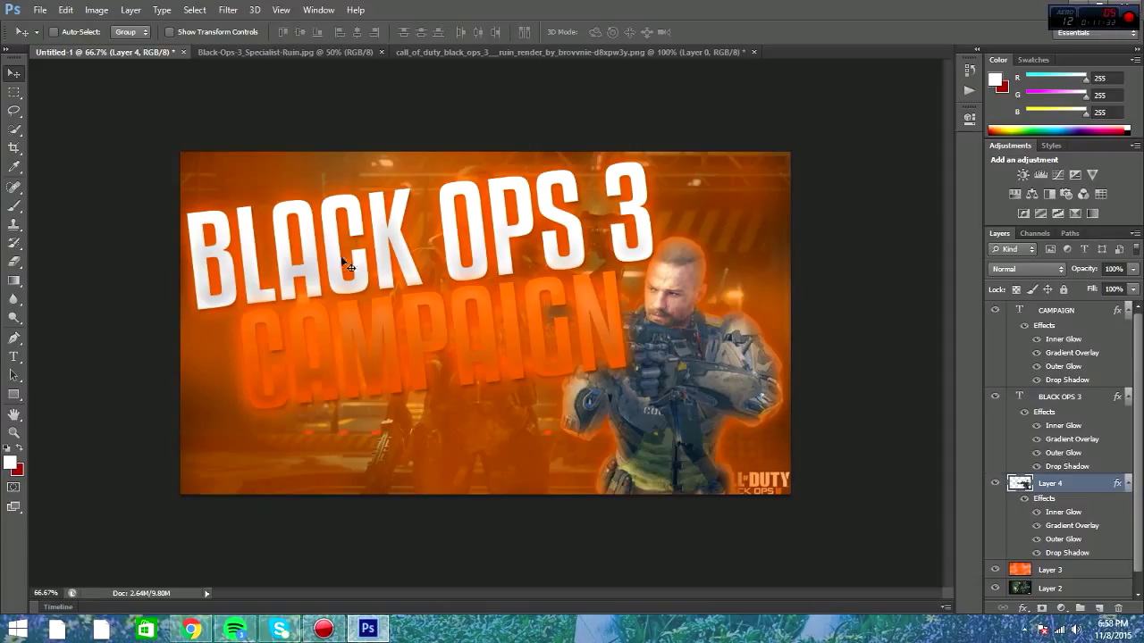
key(alt+Tab)
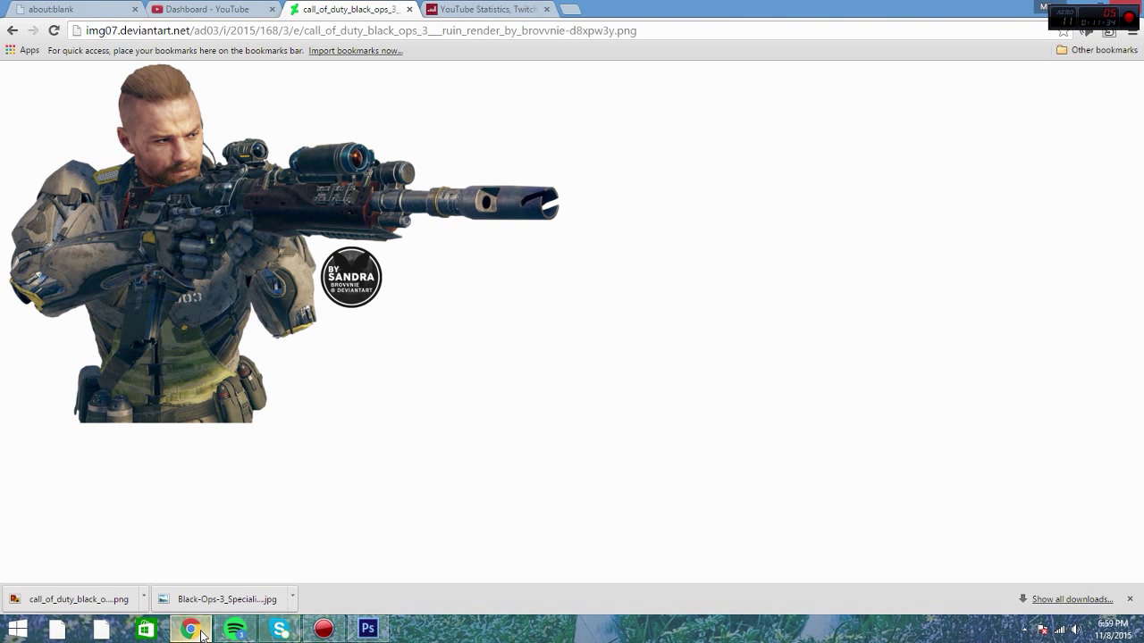
key(alt+Tab)
Step: Save the thumbnail as Campaign1.png in the desktop's PS Thumbnails folder, using PNG format with smallest compression and no interlacing
click(36, 10)
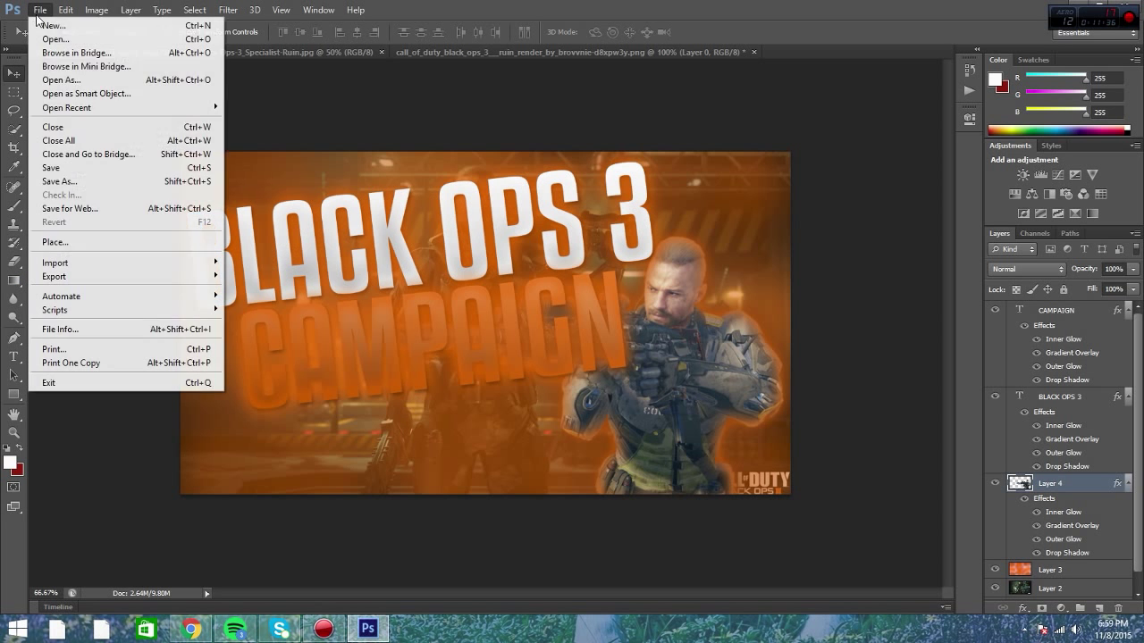
click(77, 181)
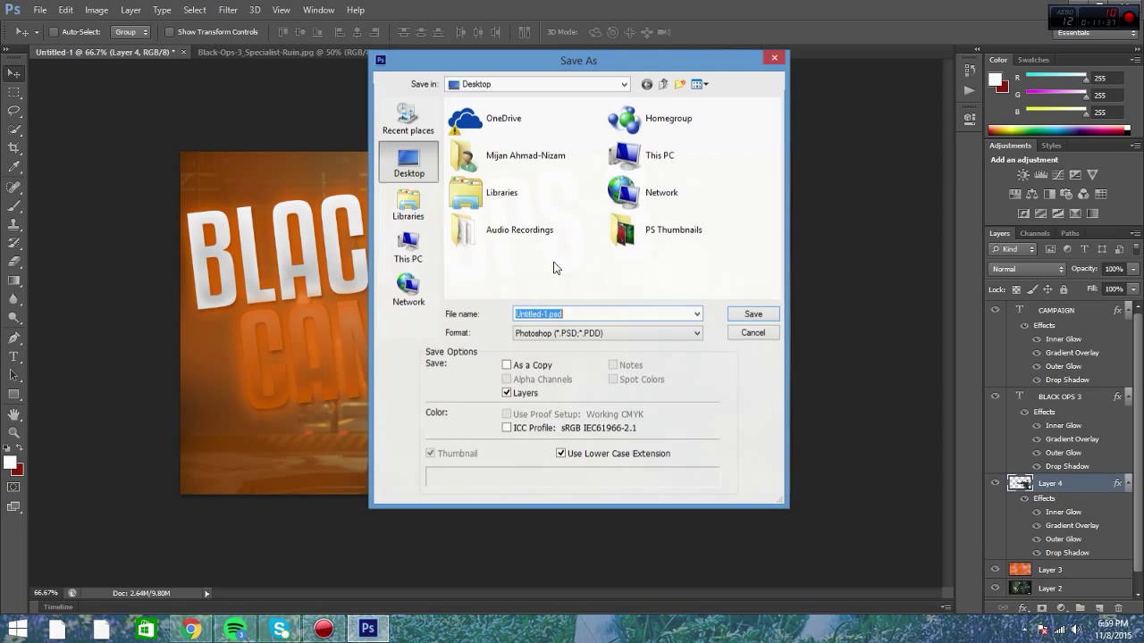
click(528, 334)
click(534, 505)
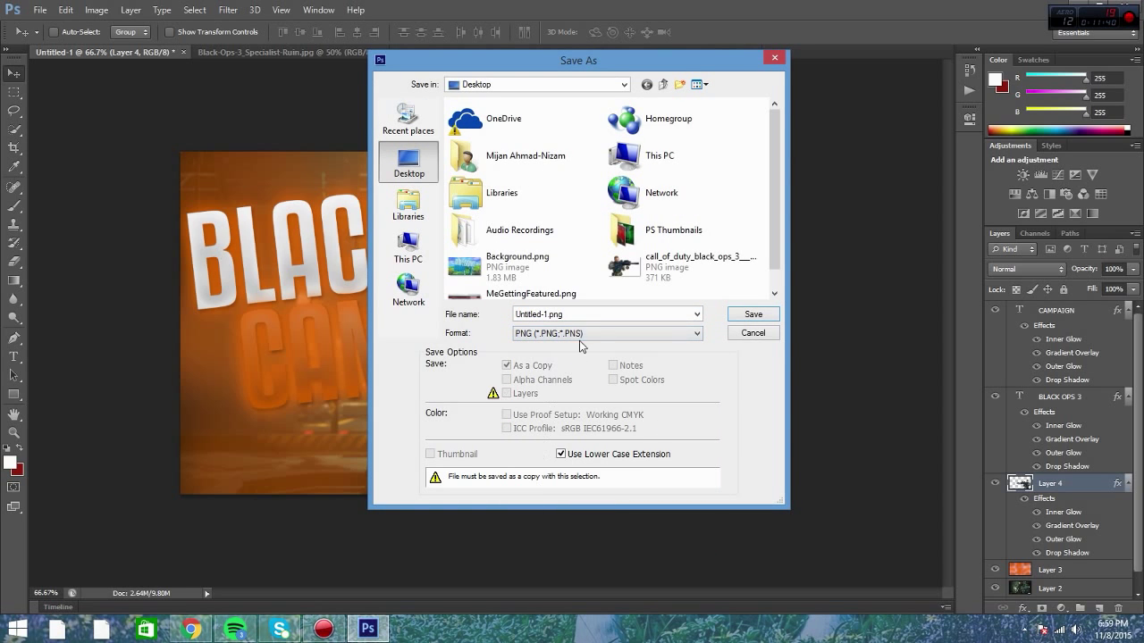
double_click(655, 230)
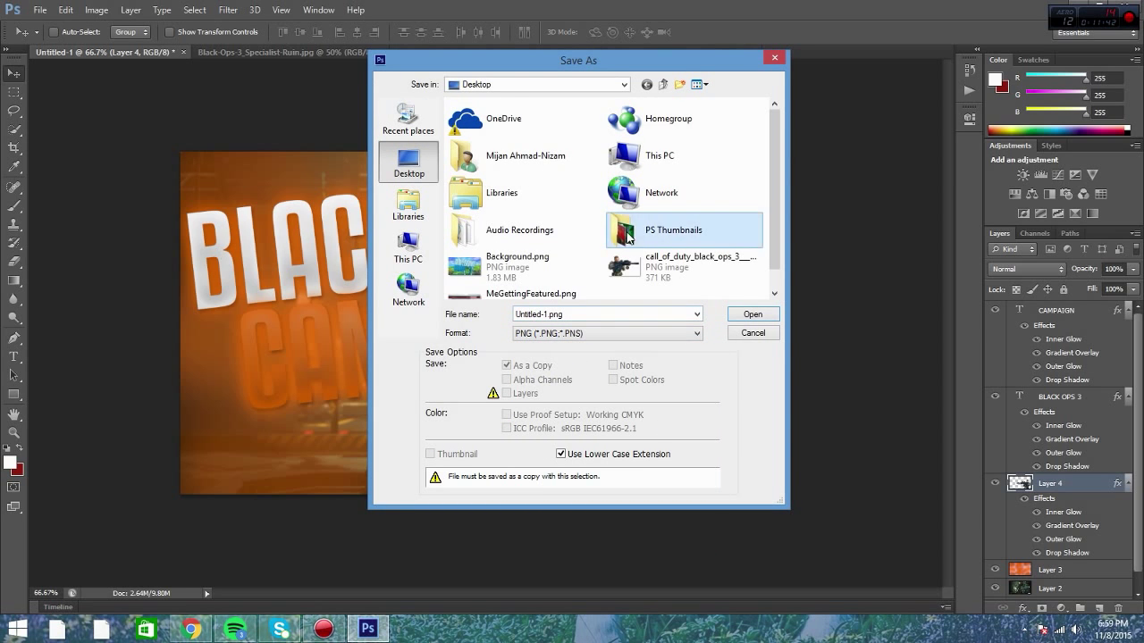
double_click(545, 313)
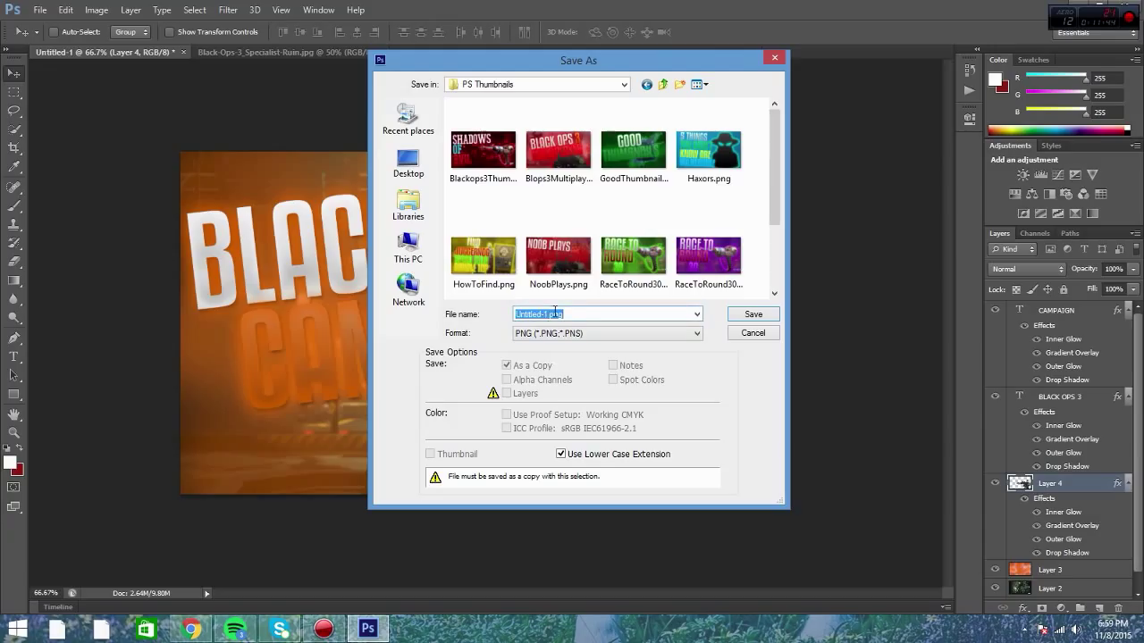
key(BackSpace)
key(Return)
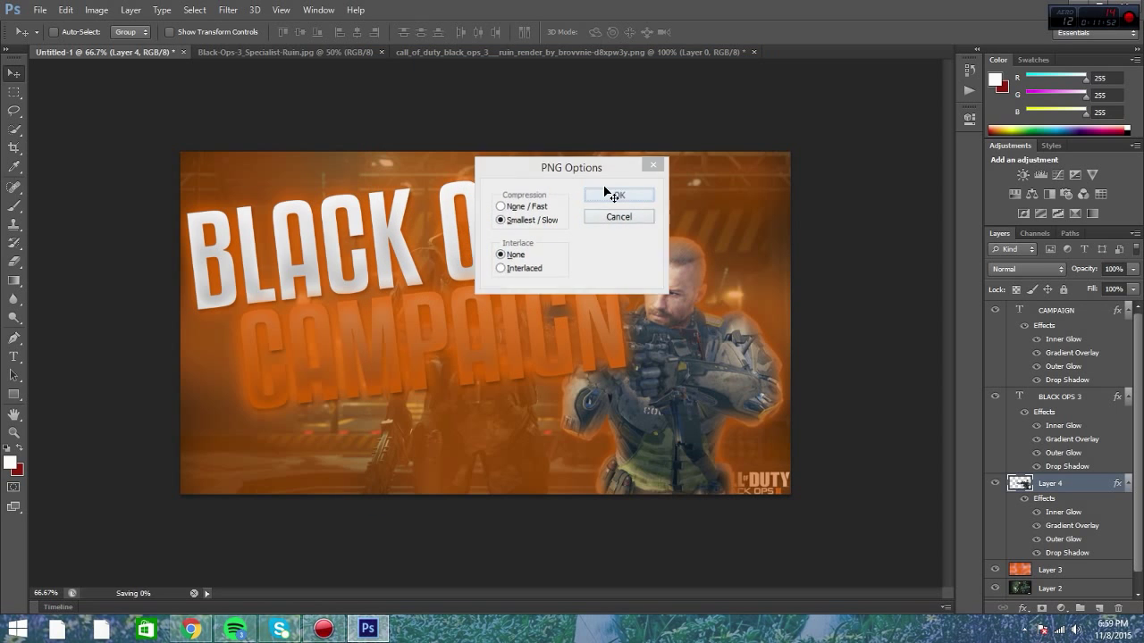
click(604, 189)
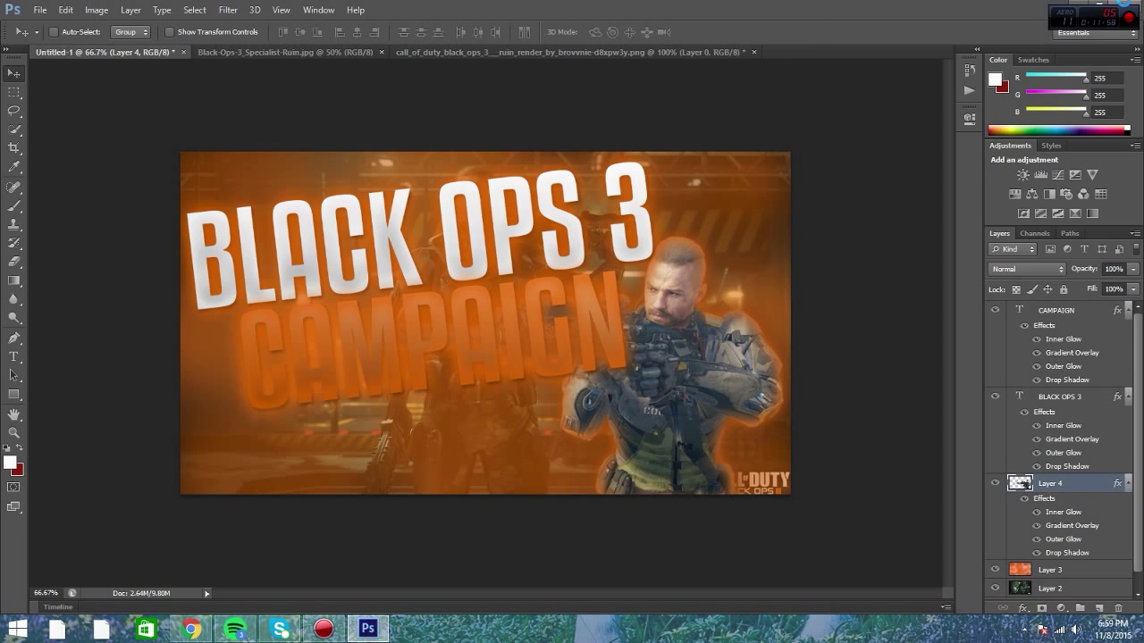
Step: Quit Photoshop without saving changes to the open documents
key(ctrl+q)
click(598, 241)
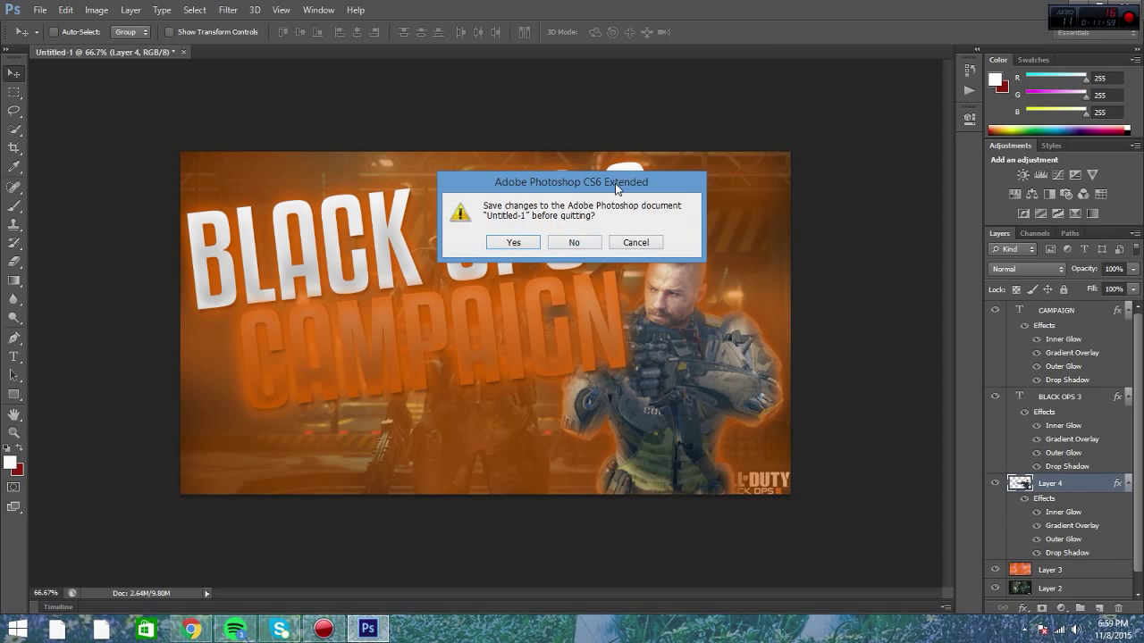
click(589, 240)
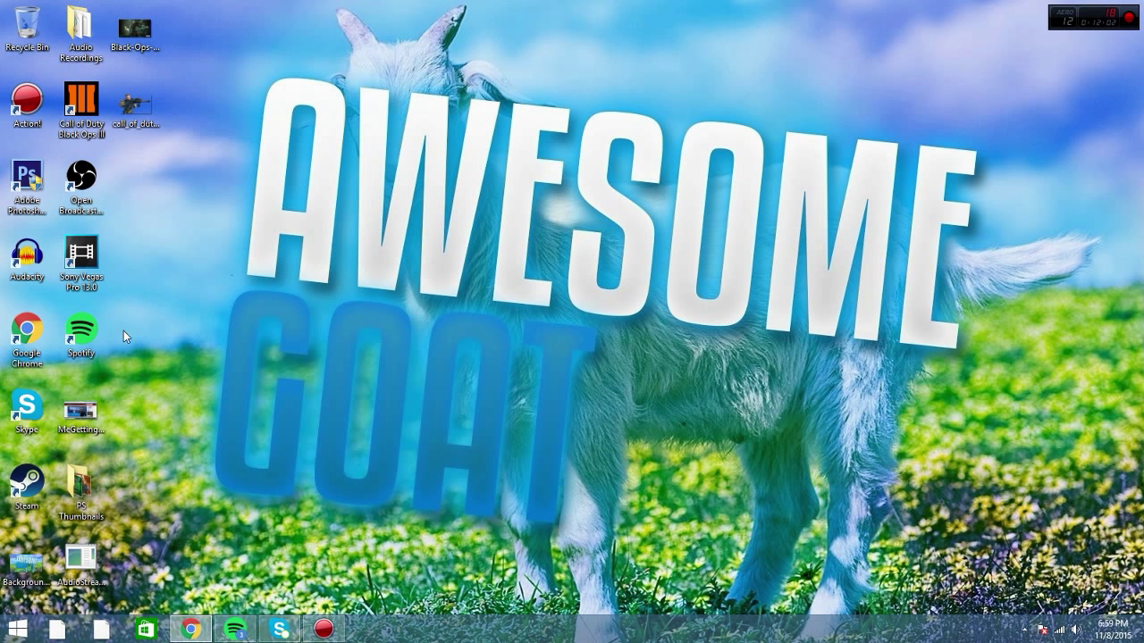
Step: Open the PS Thumbnails folder from the desktop in a maximized window to view the exported thumbnail
double_click(80, 487)
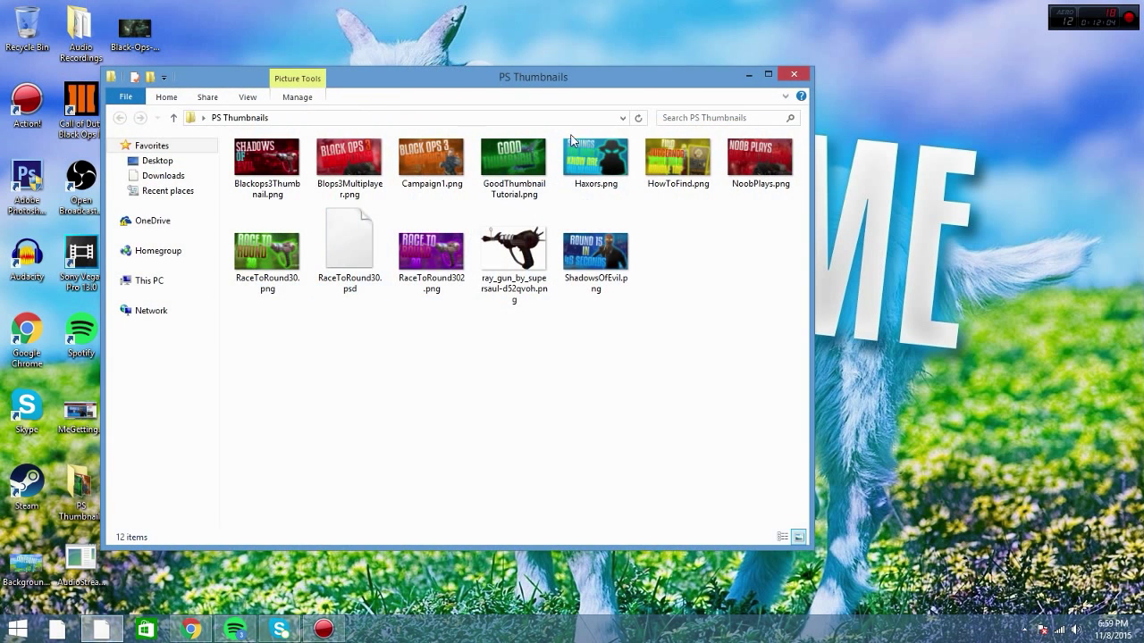
click(767, 74)
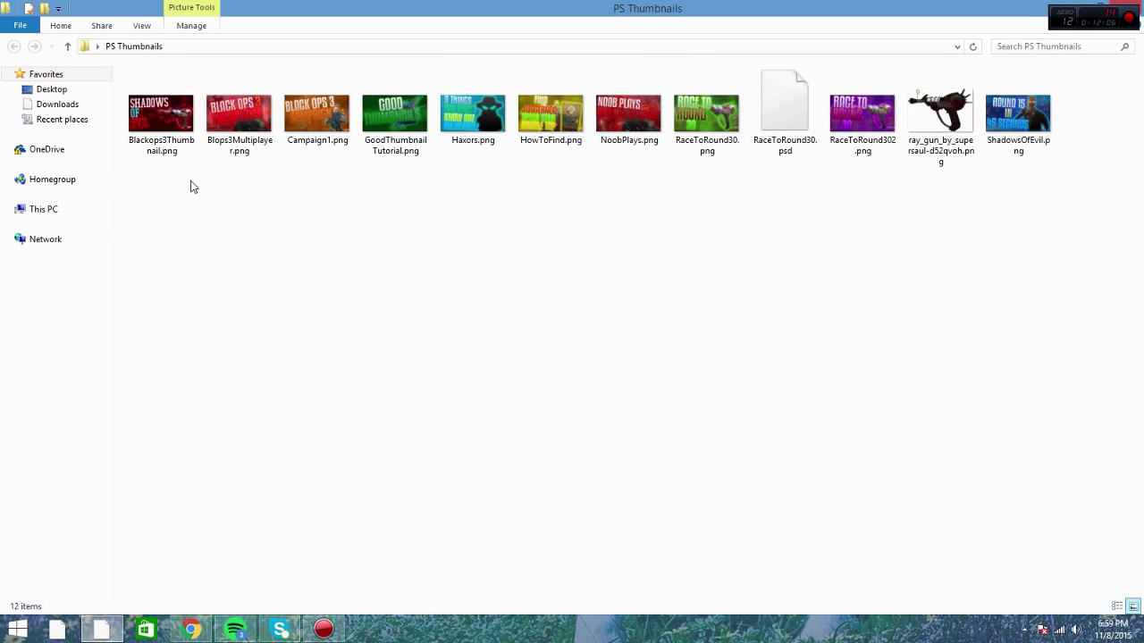
drag(190, 185, 781, 409)
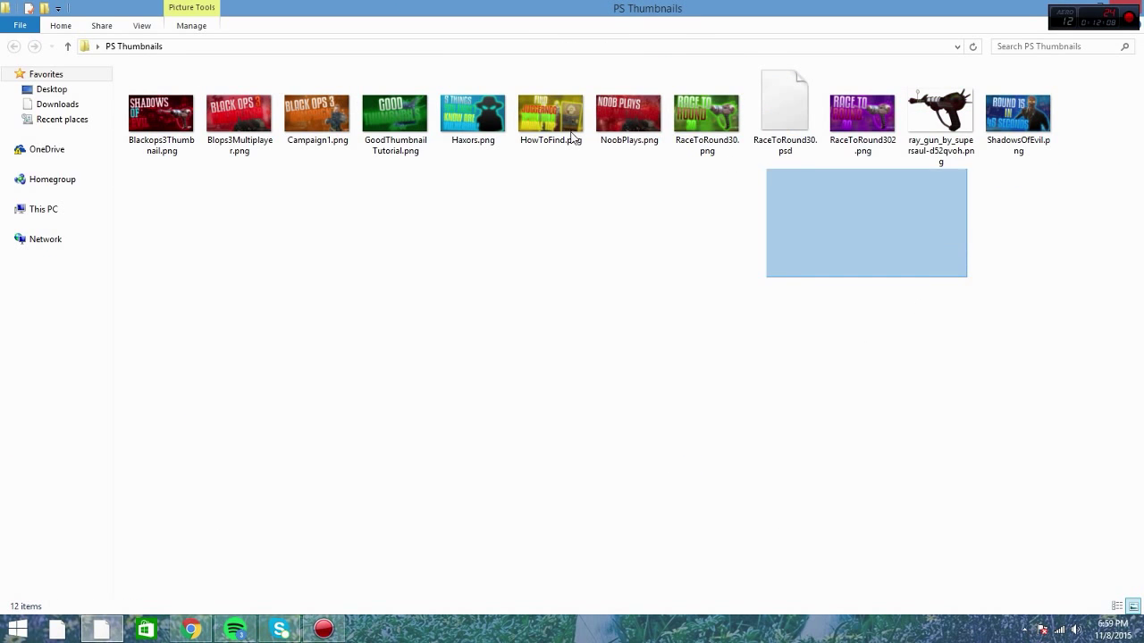
drag(572, 136, 225, 223)
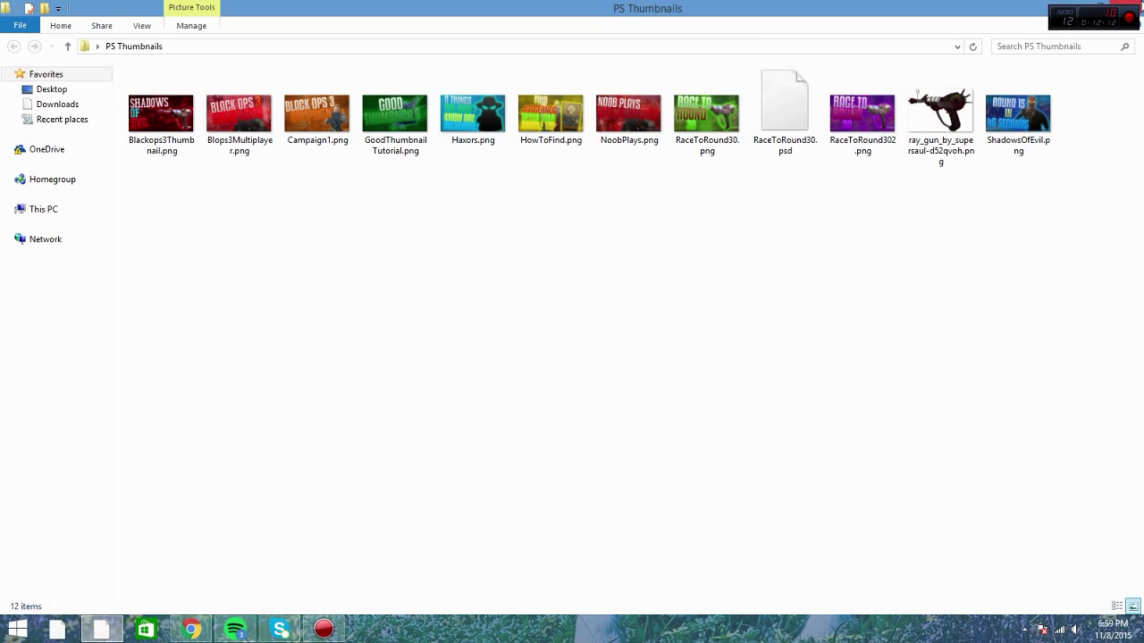
drag(1122, 170, 110, 401)
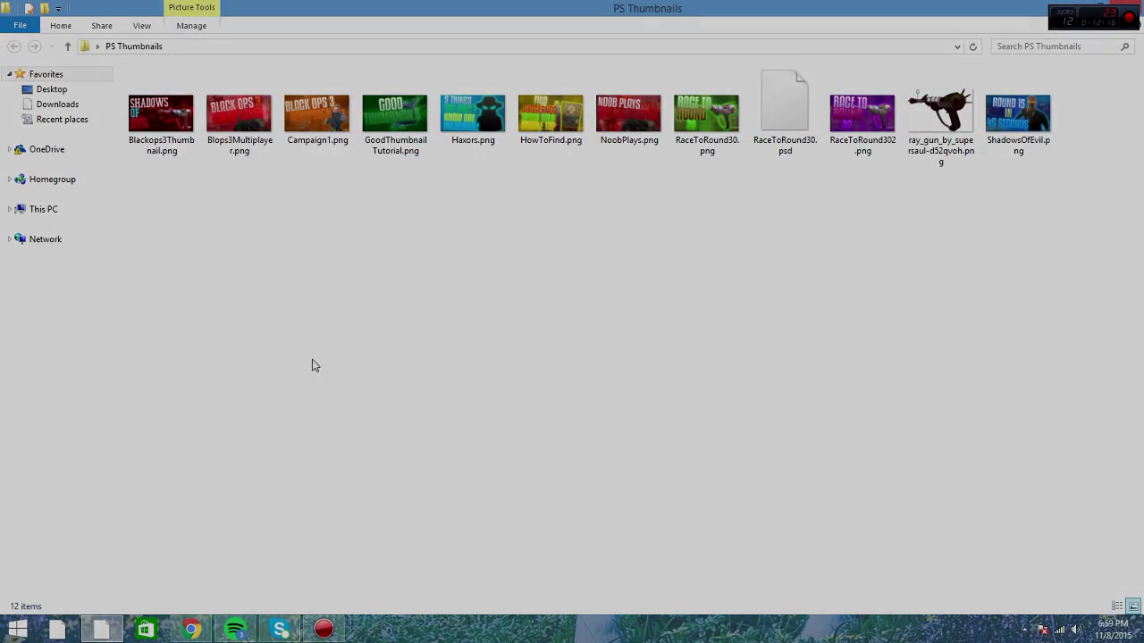